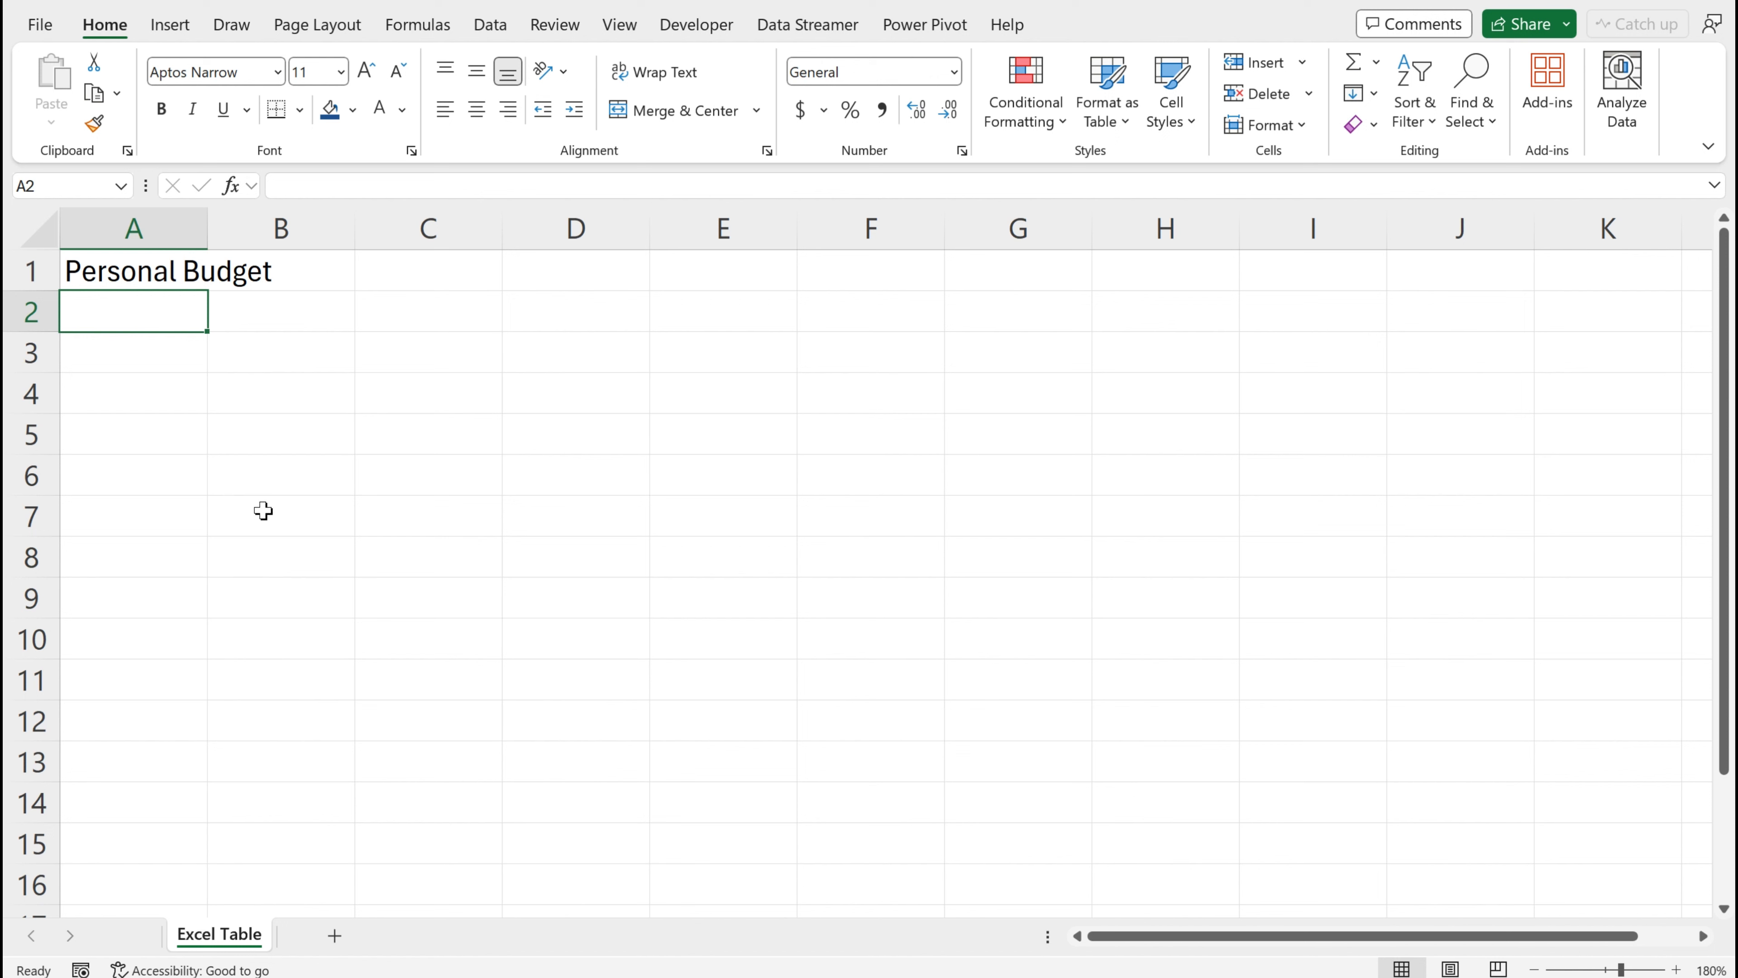
# Enter the column headers Index, Cost, Category and Item across row 2
pyautogui.write('Index')
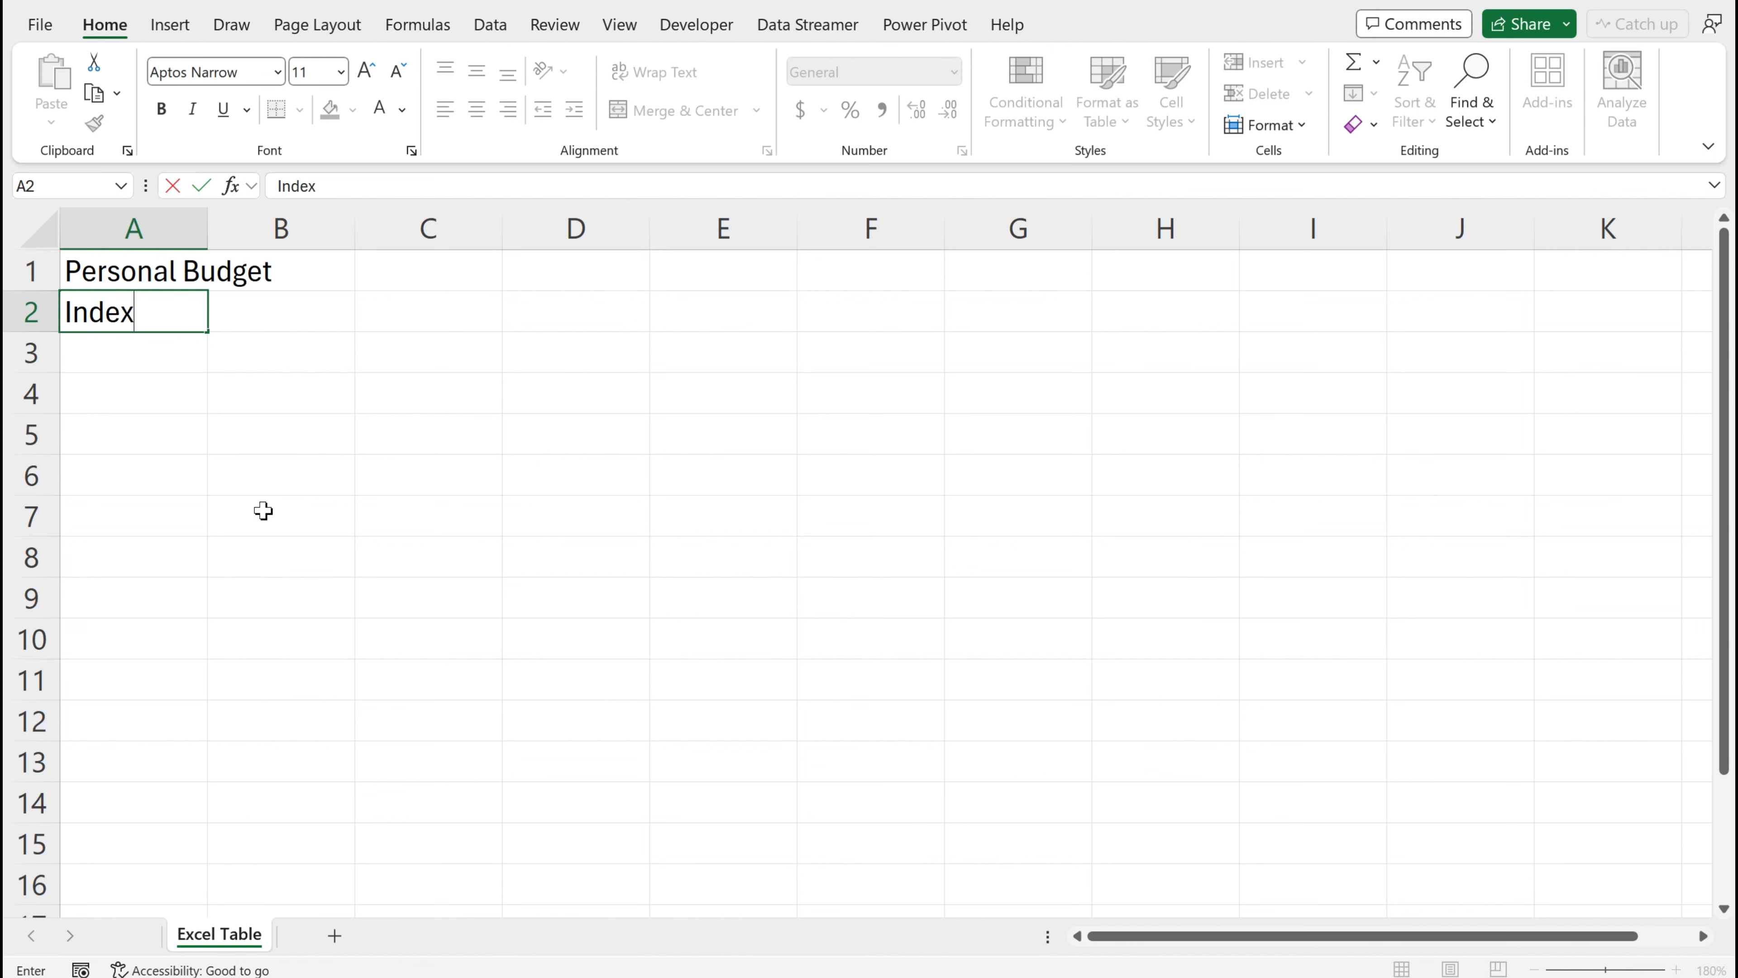
pyautogui.press('Tab')
pyautogui.write('Cost')
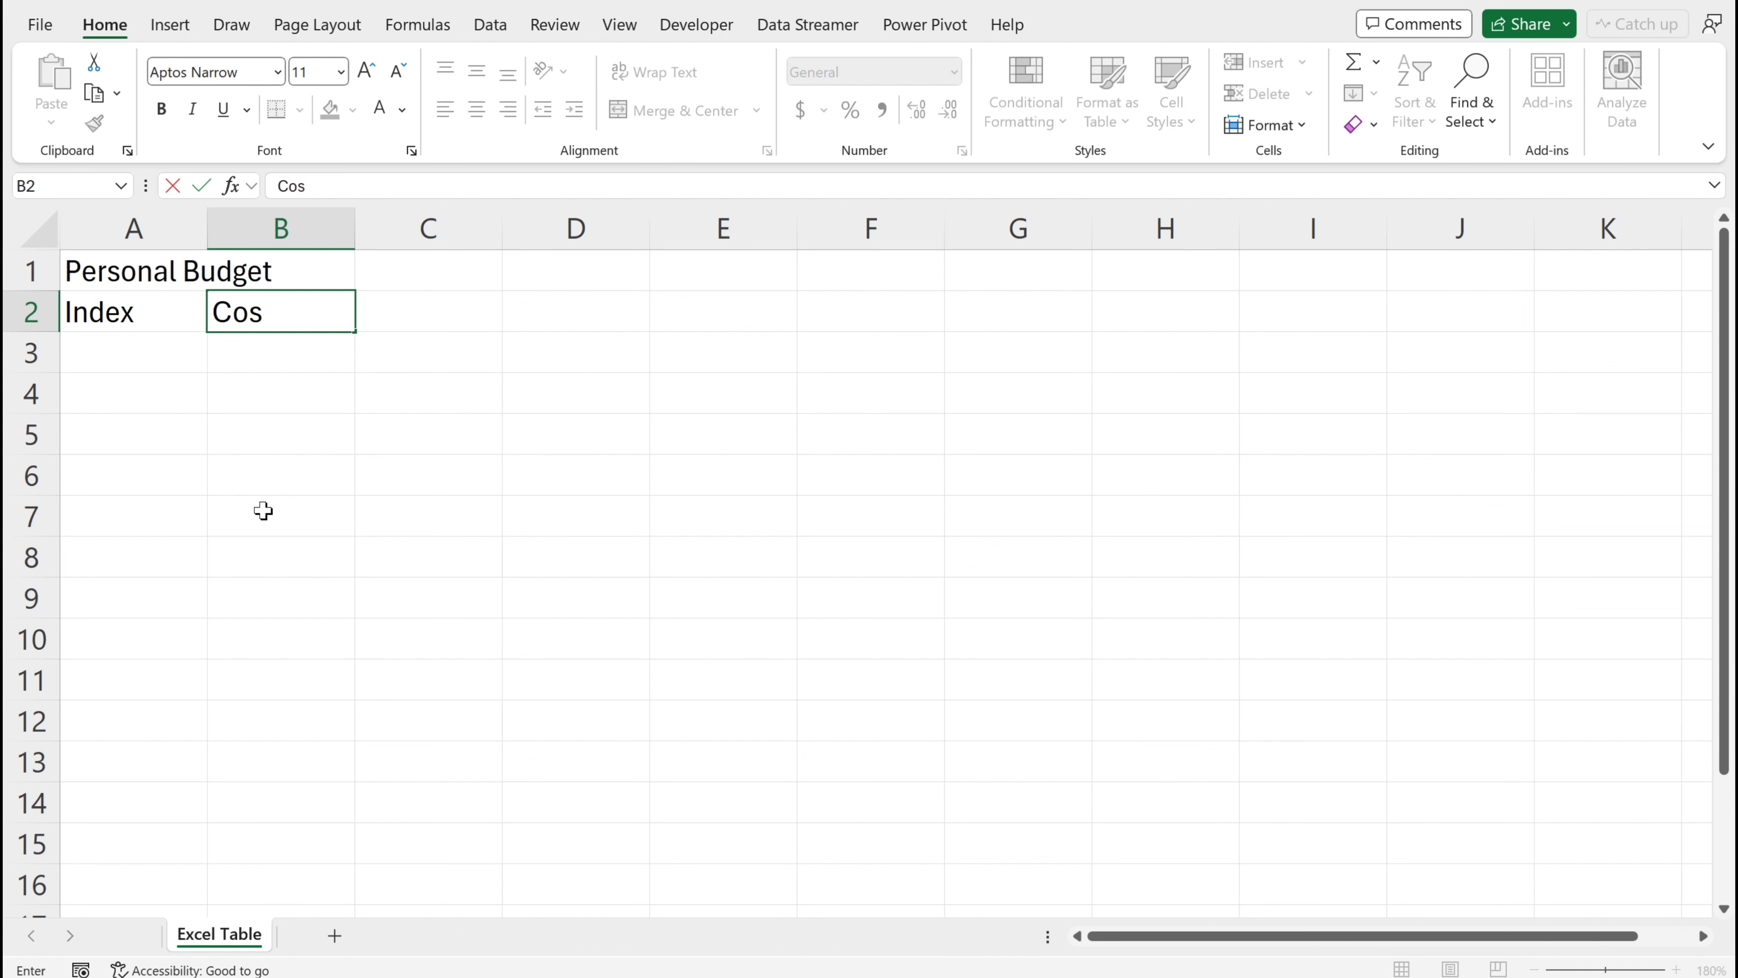
pyautogui.press('Tab')
pyautogui.write('Ca')
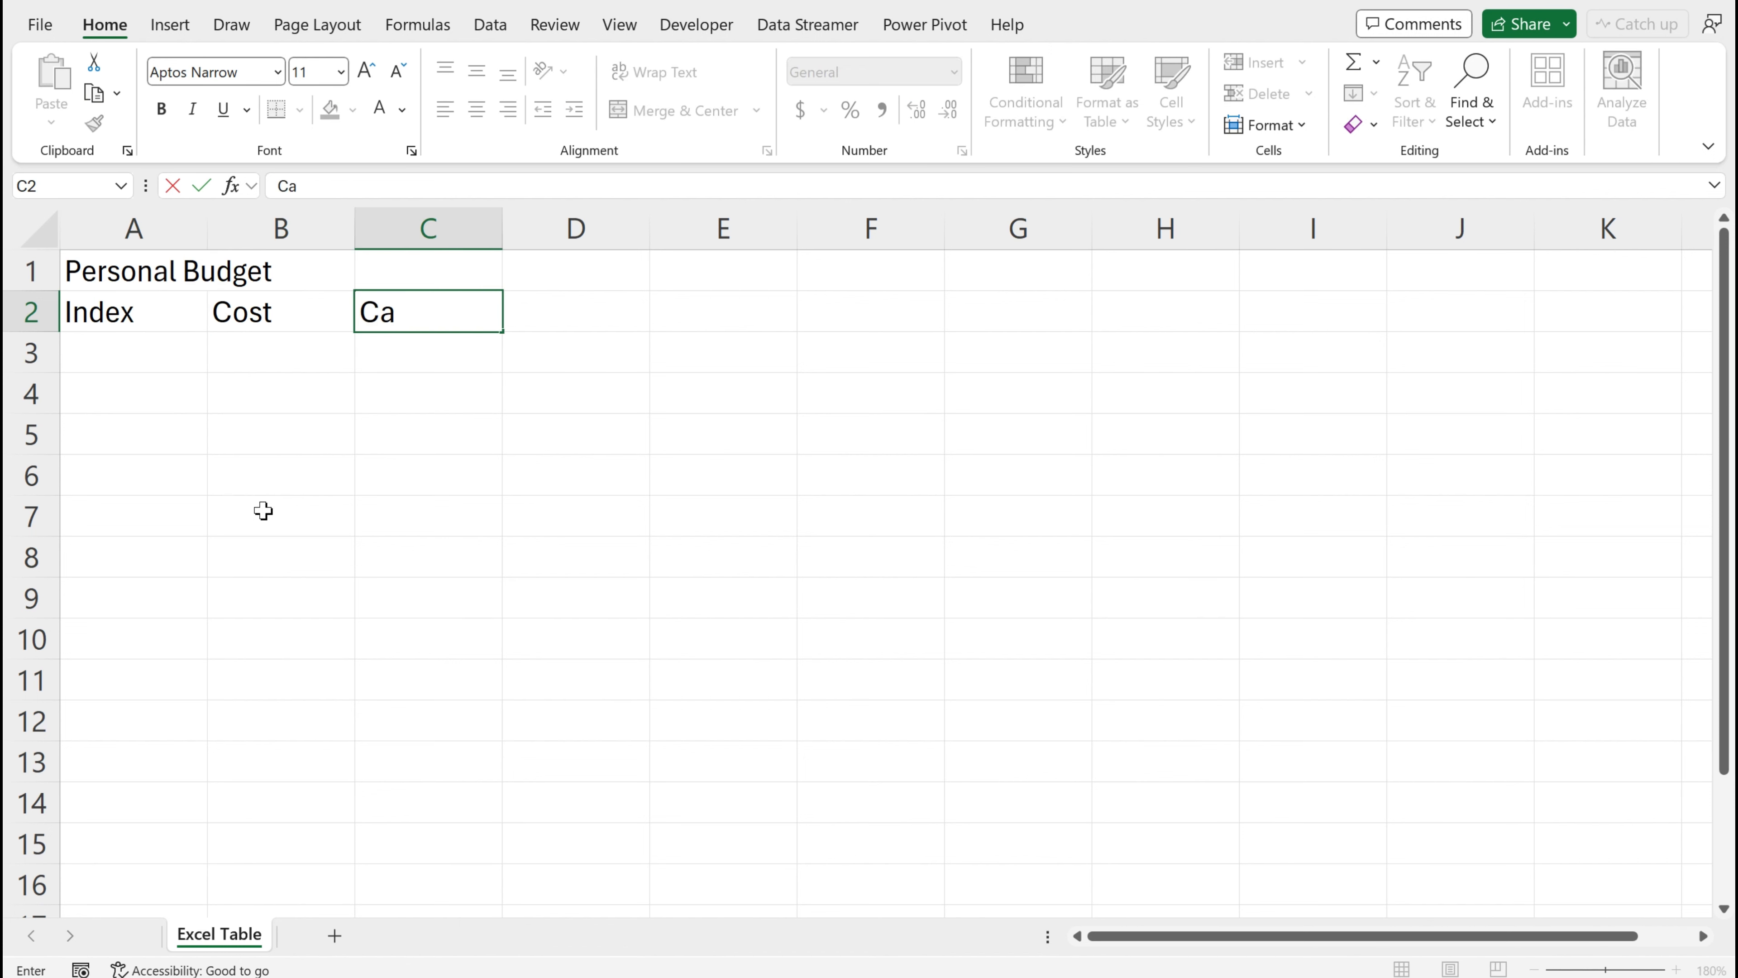
pyautogui.write('tegory')
pyautogui.press('Tab')
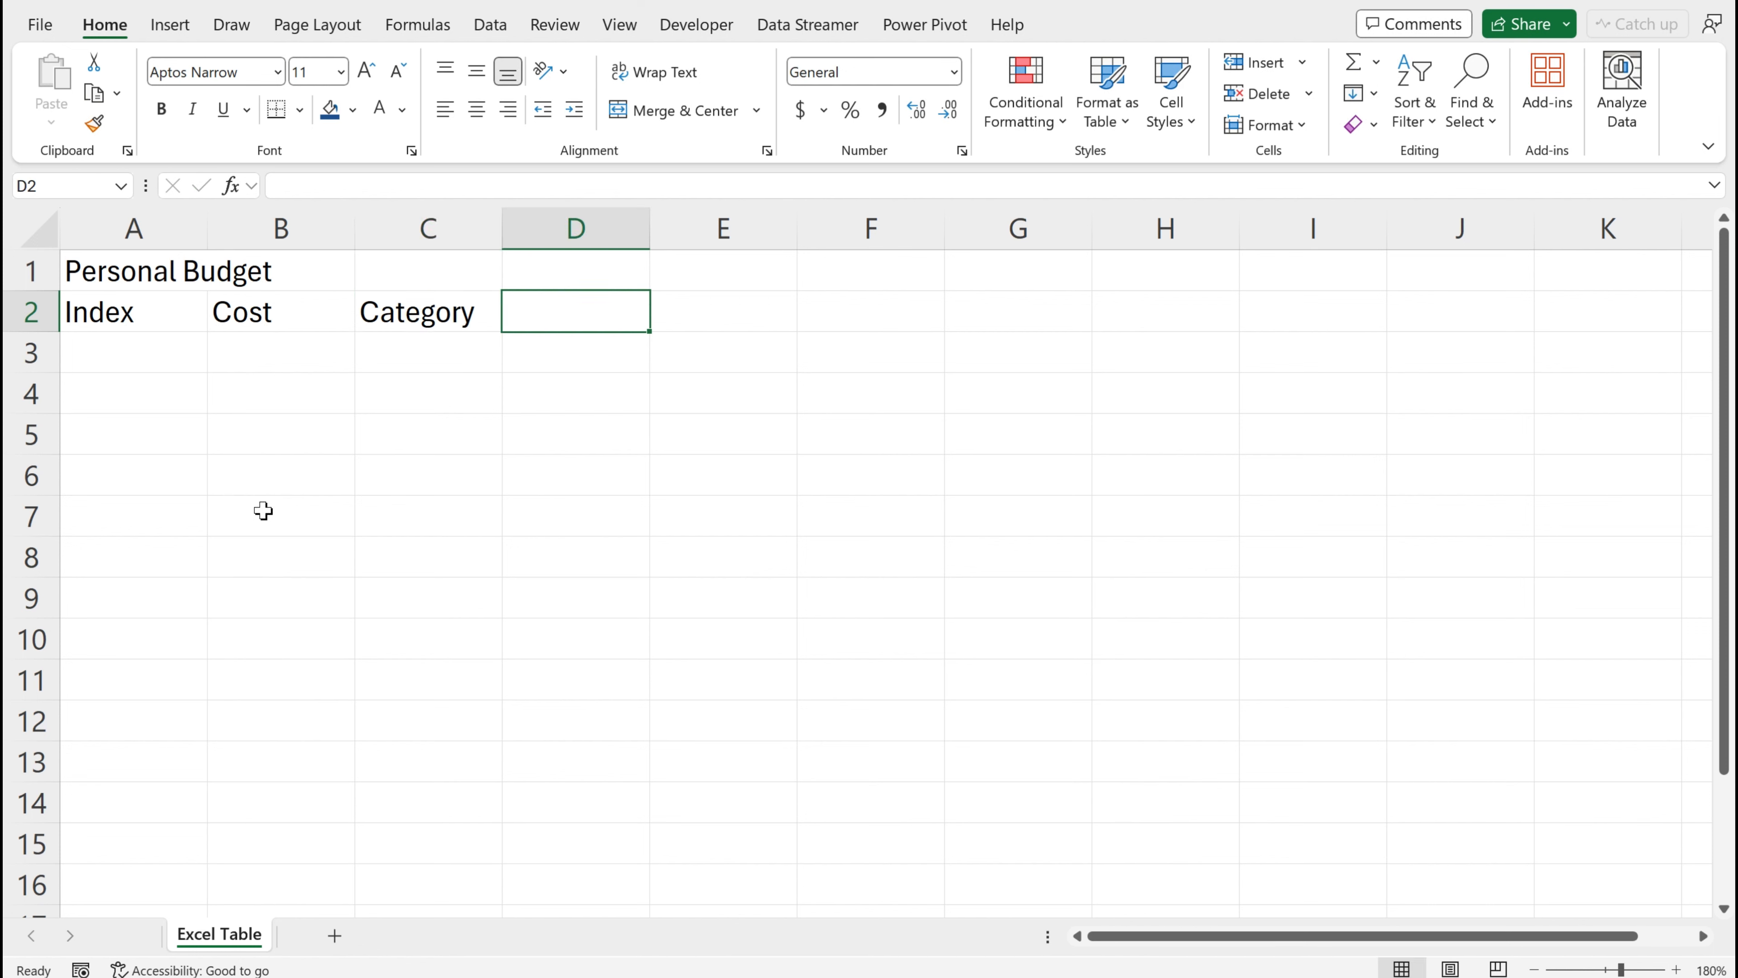
pyautogui.write('Item')
pyautogui.hotkey('ctrl', 'Return')
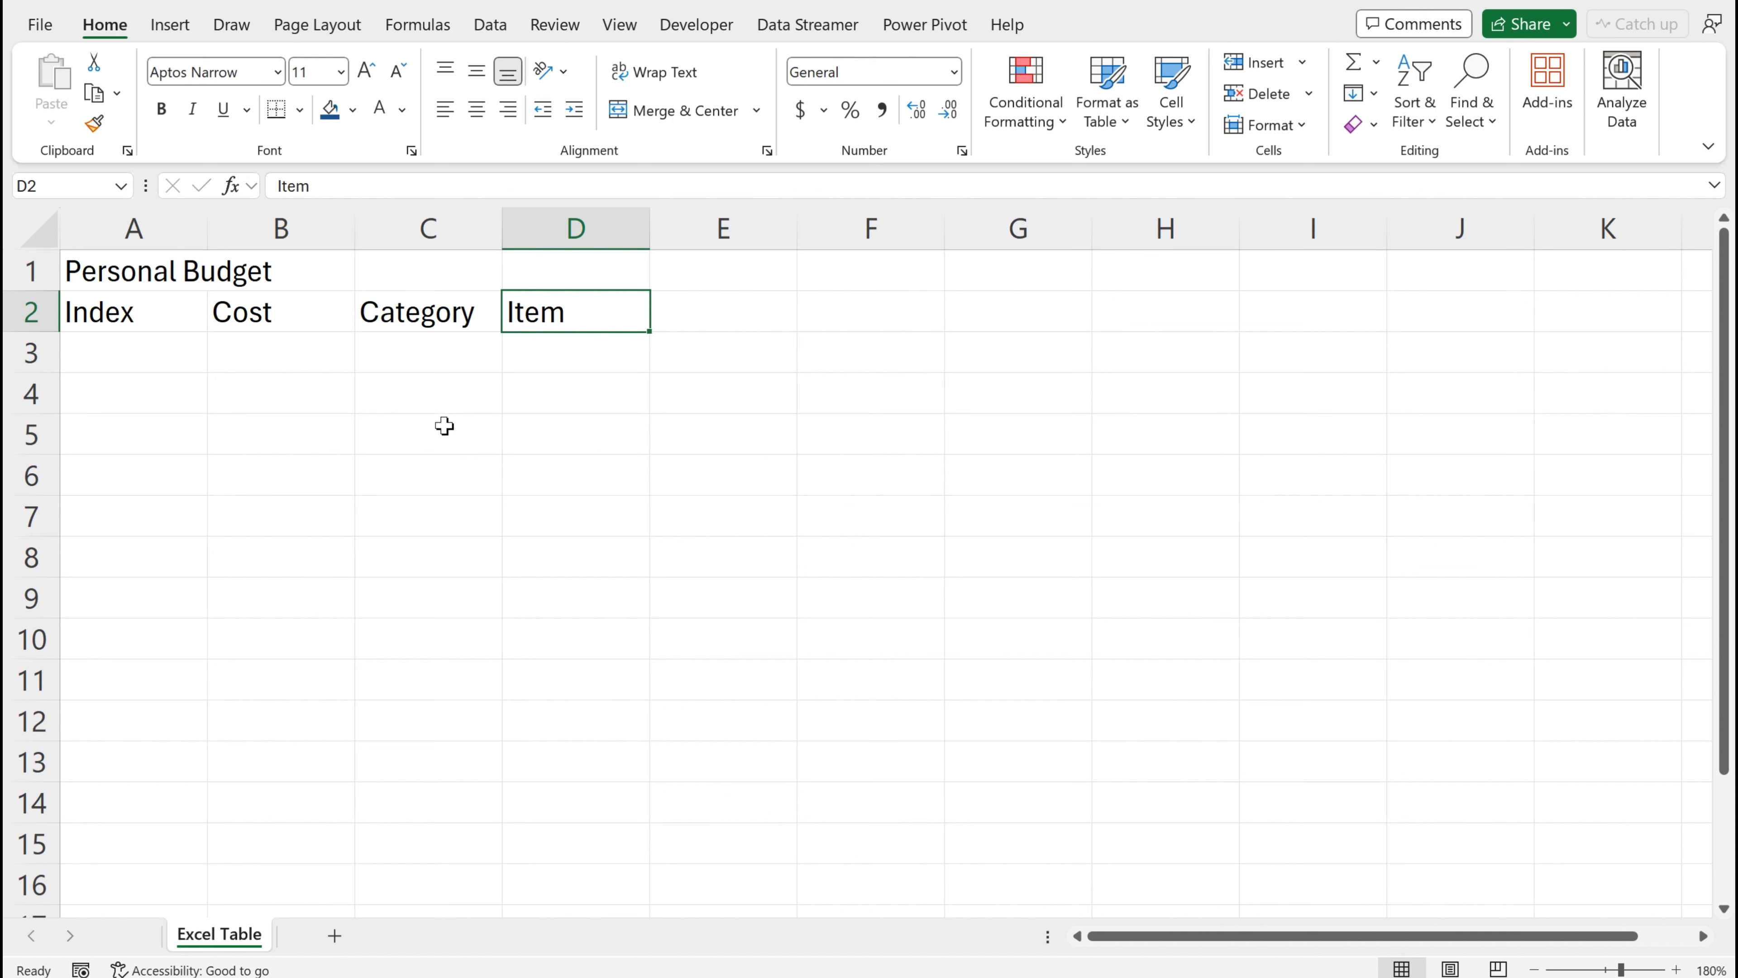
# Merge and center the Personal Budget title across A1:D1
pyautogui.moveTo(76, 269); pyautogui.dragTo(541, 252)
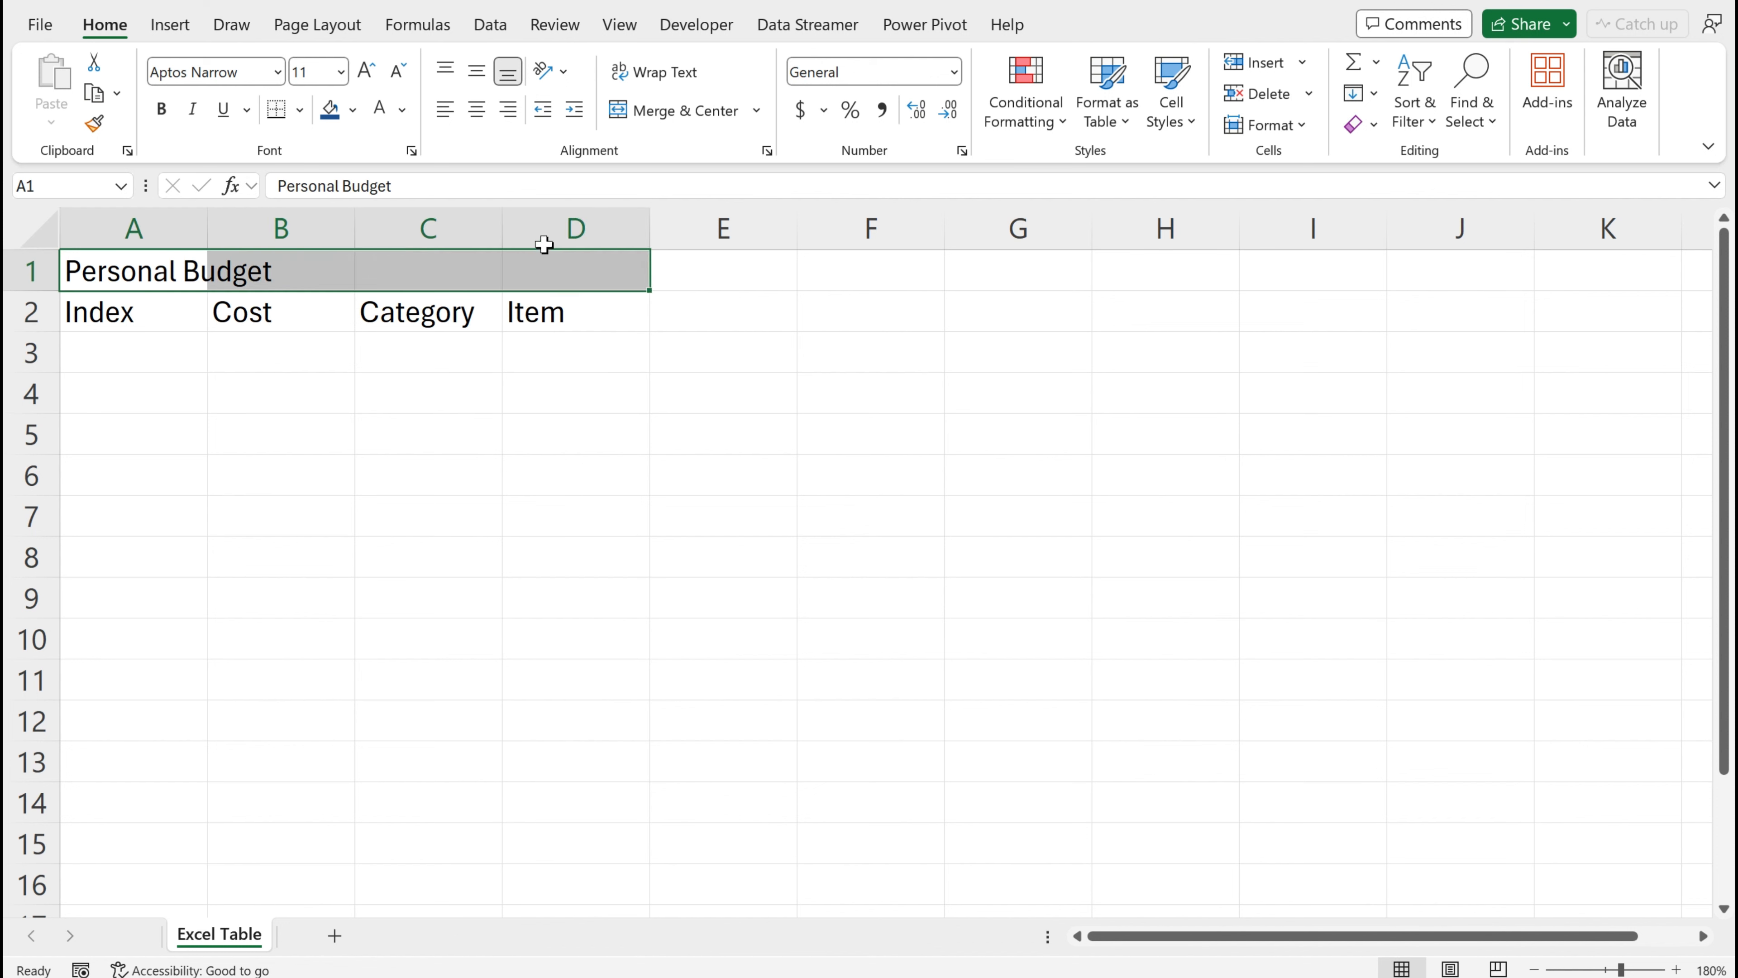
pyautogui.click(684, 127)
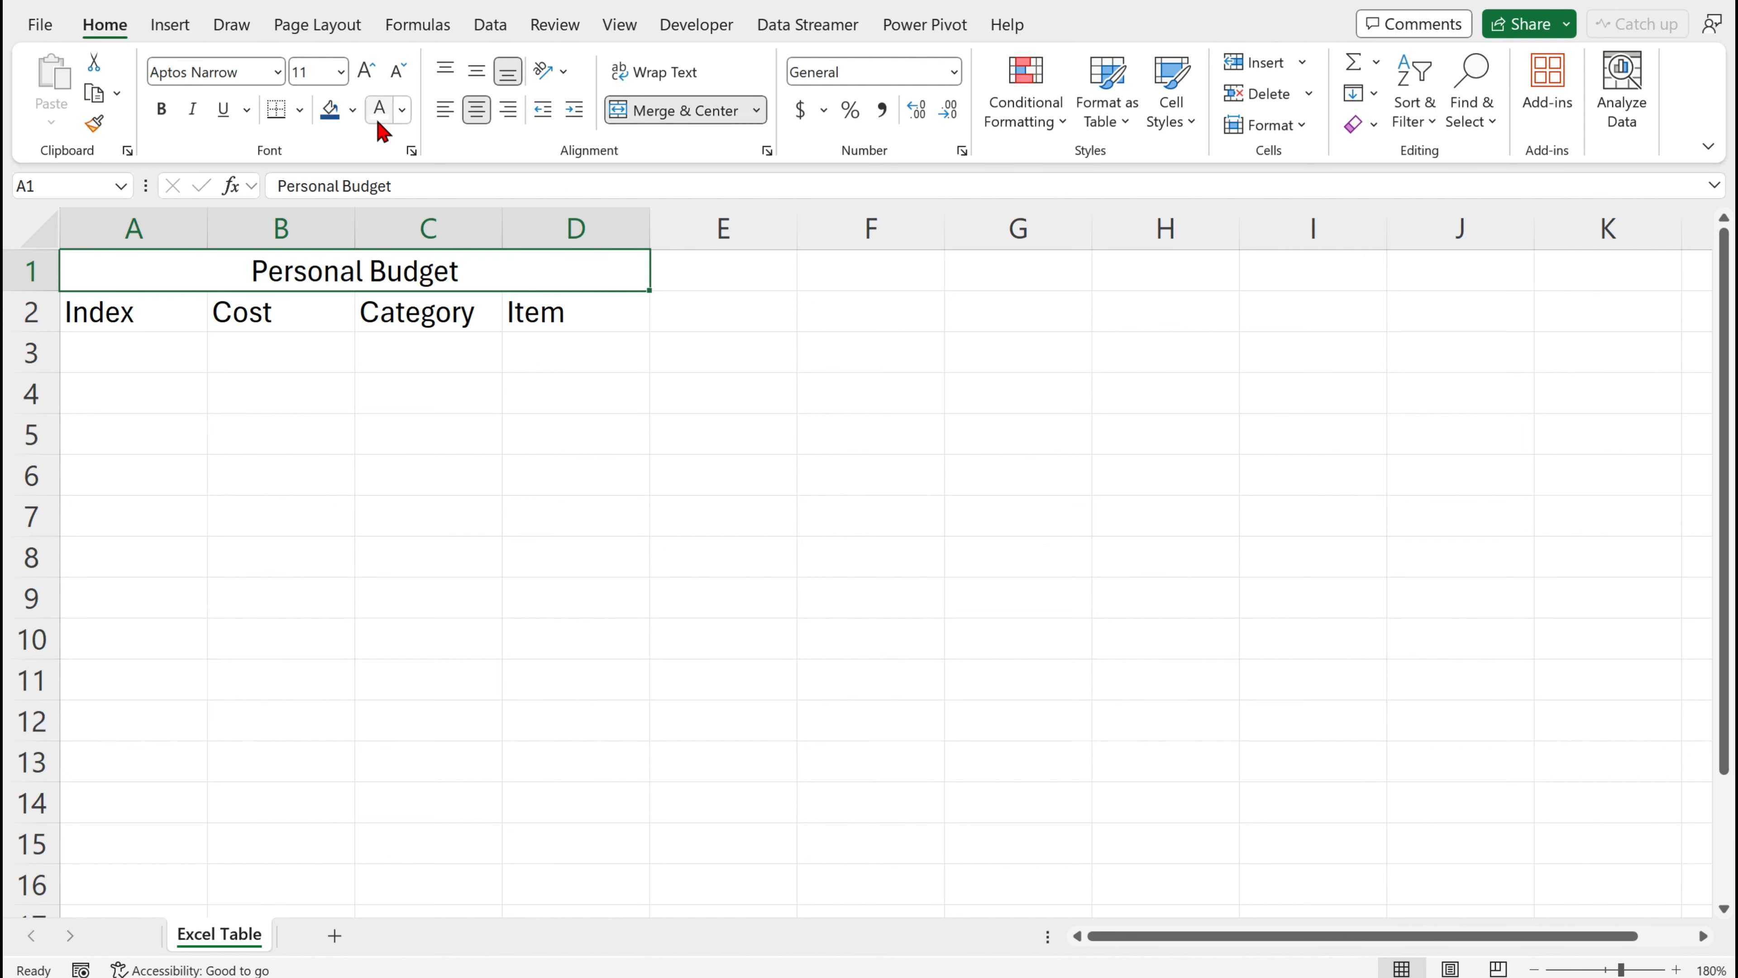
# Fill the merged title with Dark Blue, Text 2, Lighter 25% and set its font colour to white
pyautogui.click(353, 111)
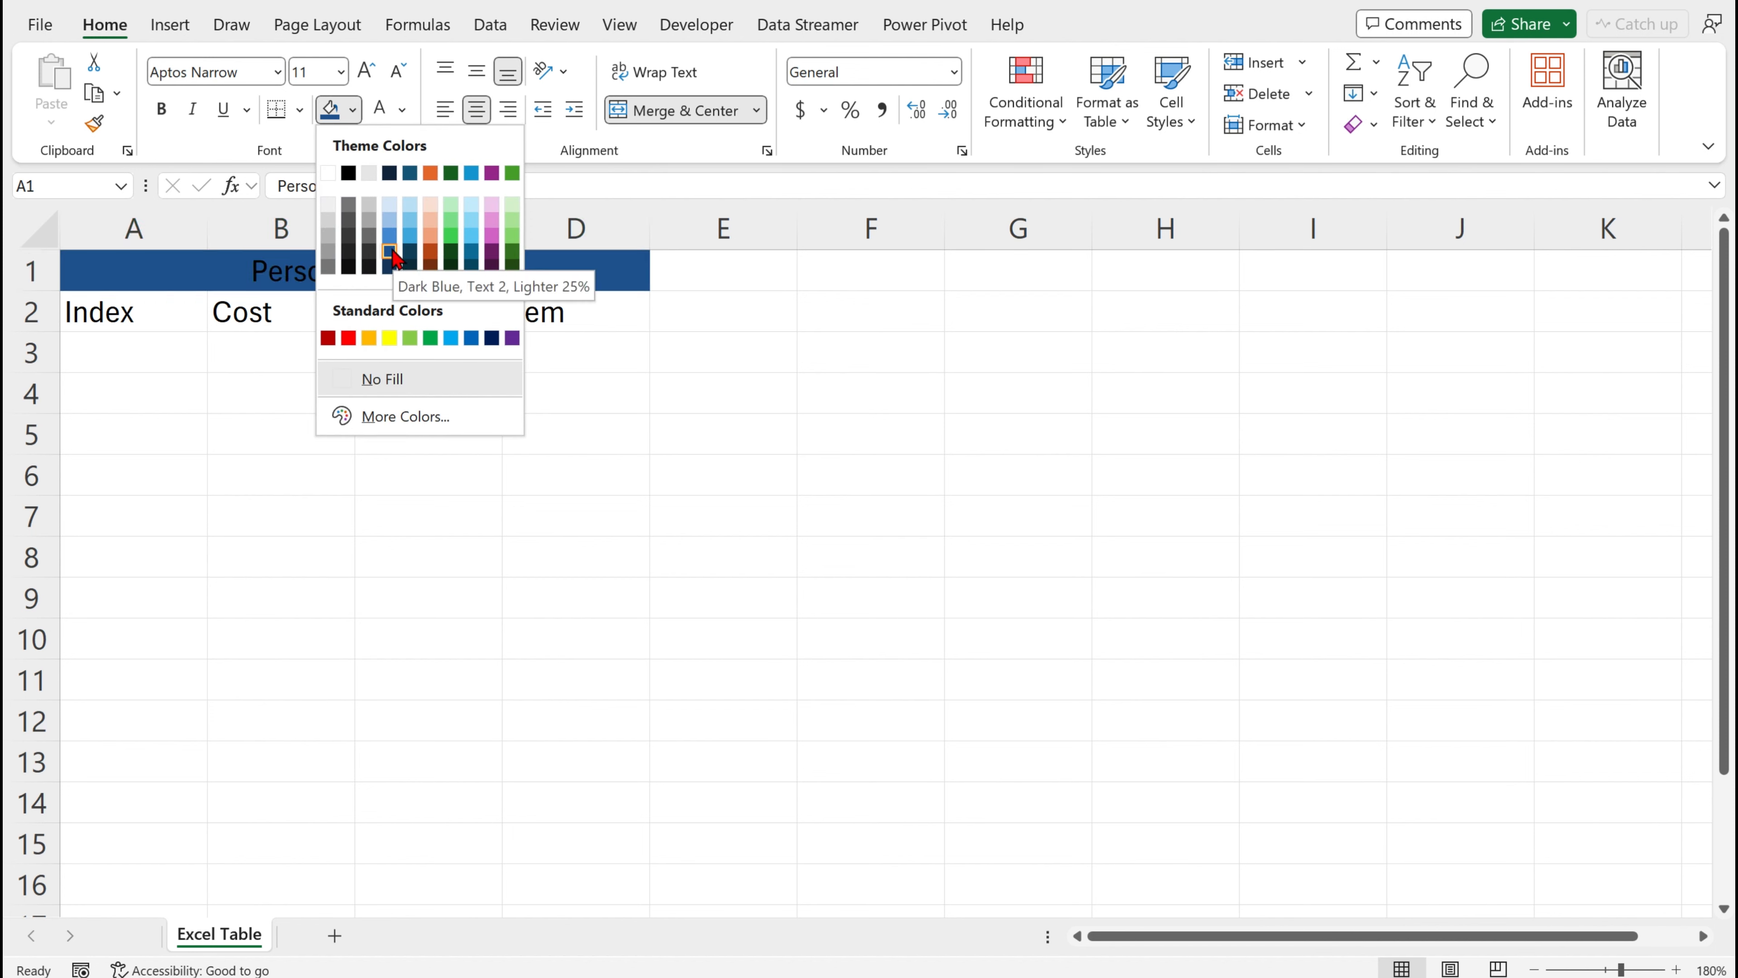
pyautogui.click(391, 253)
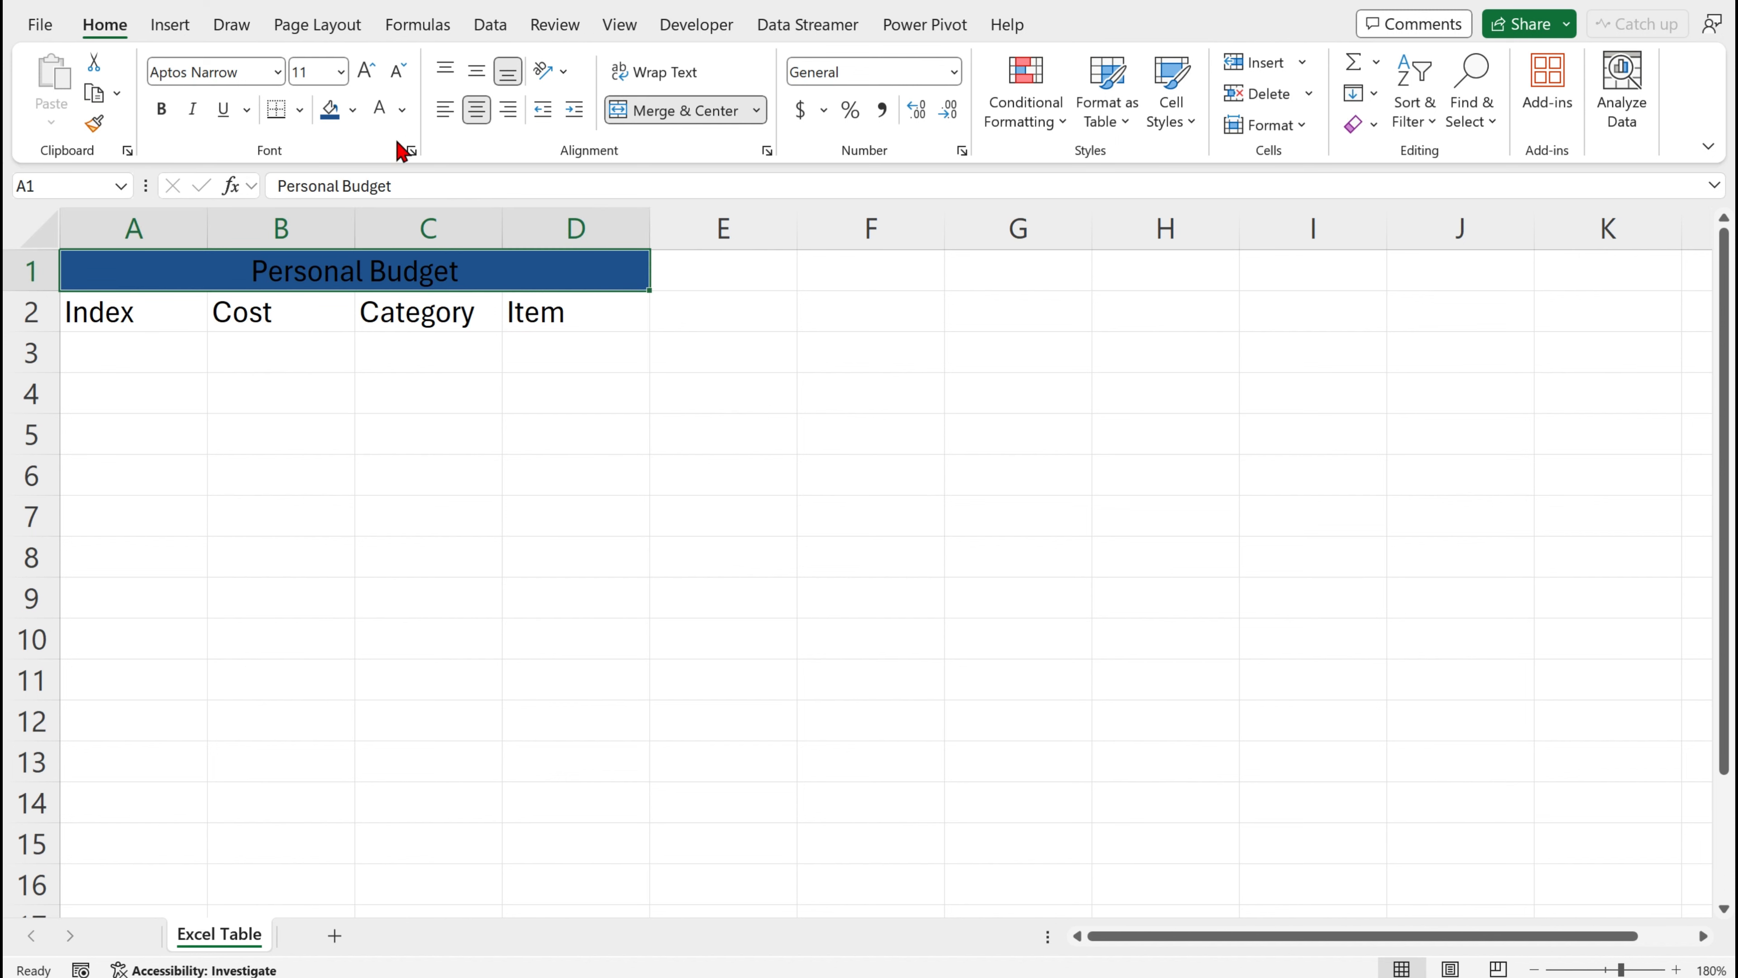
pyautogui.click(403, 111)
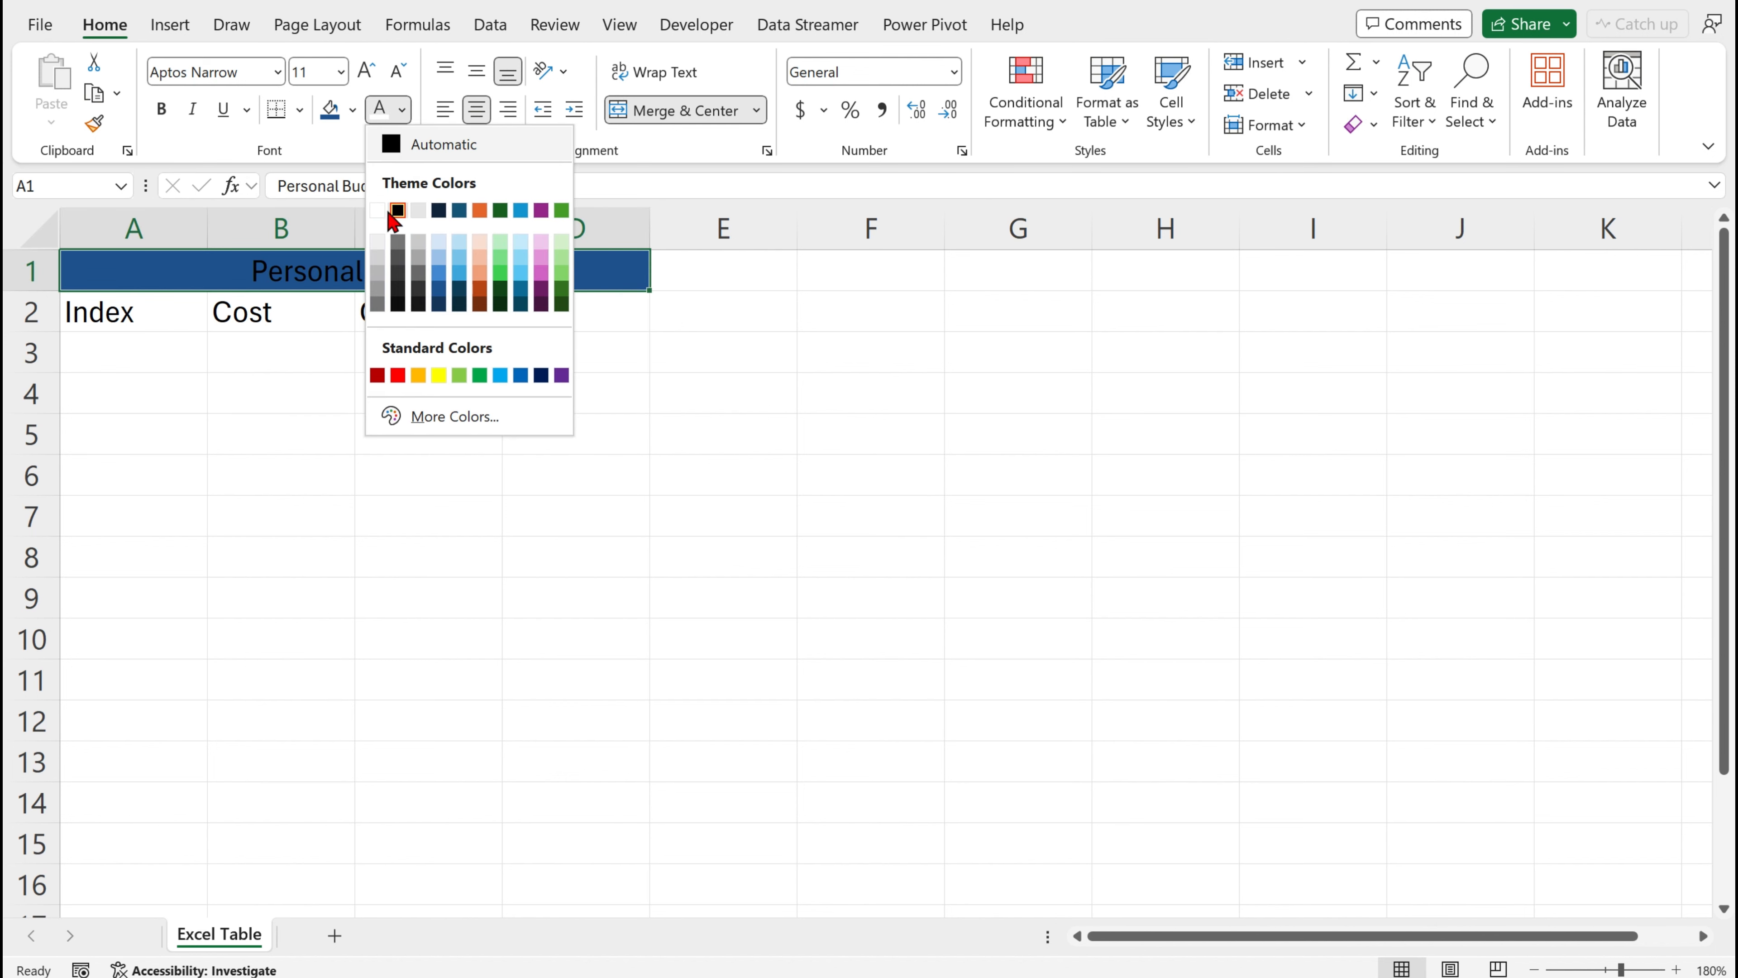
pyautogui.click(381, 207)
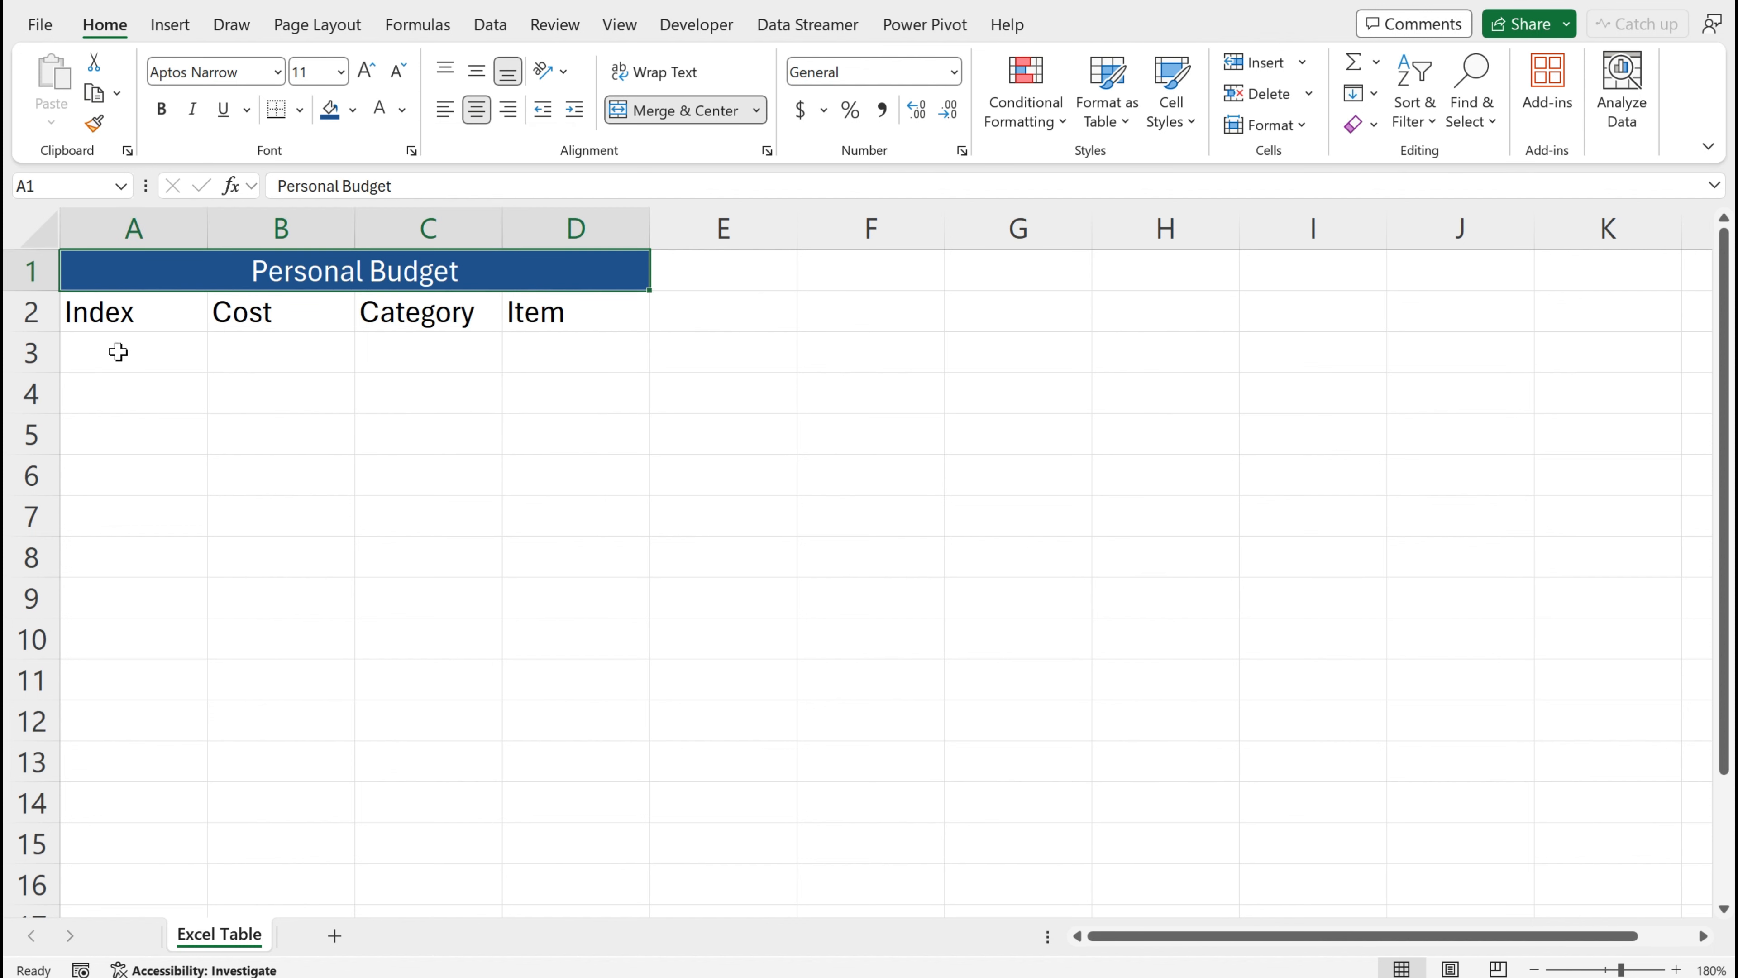
# Number the Index column 1 to 10 in A3:A12 by entering 1, 2, 3 and filling the series down
pyautogui.click(167, 343)
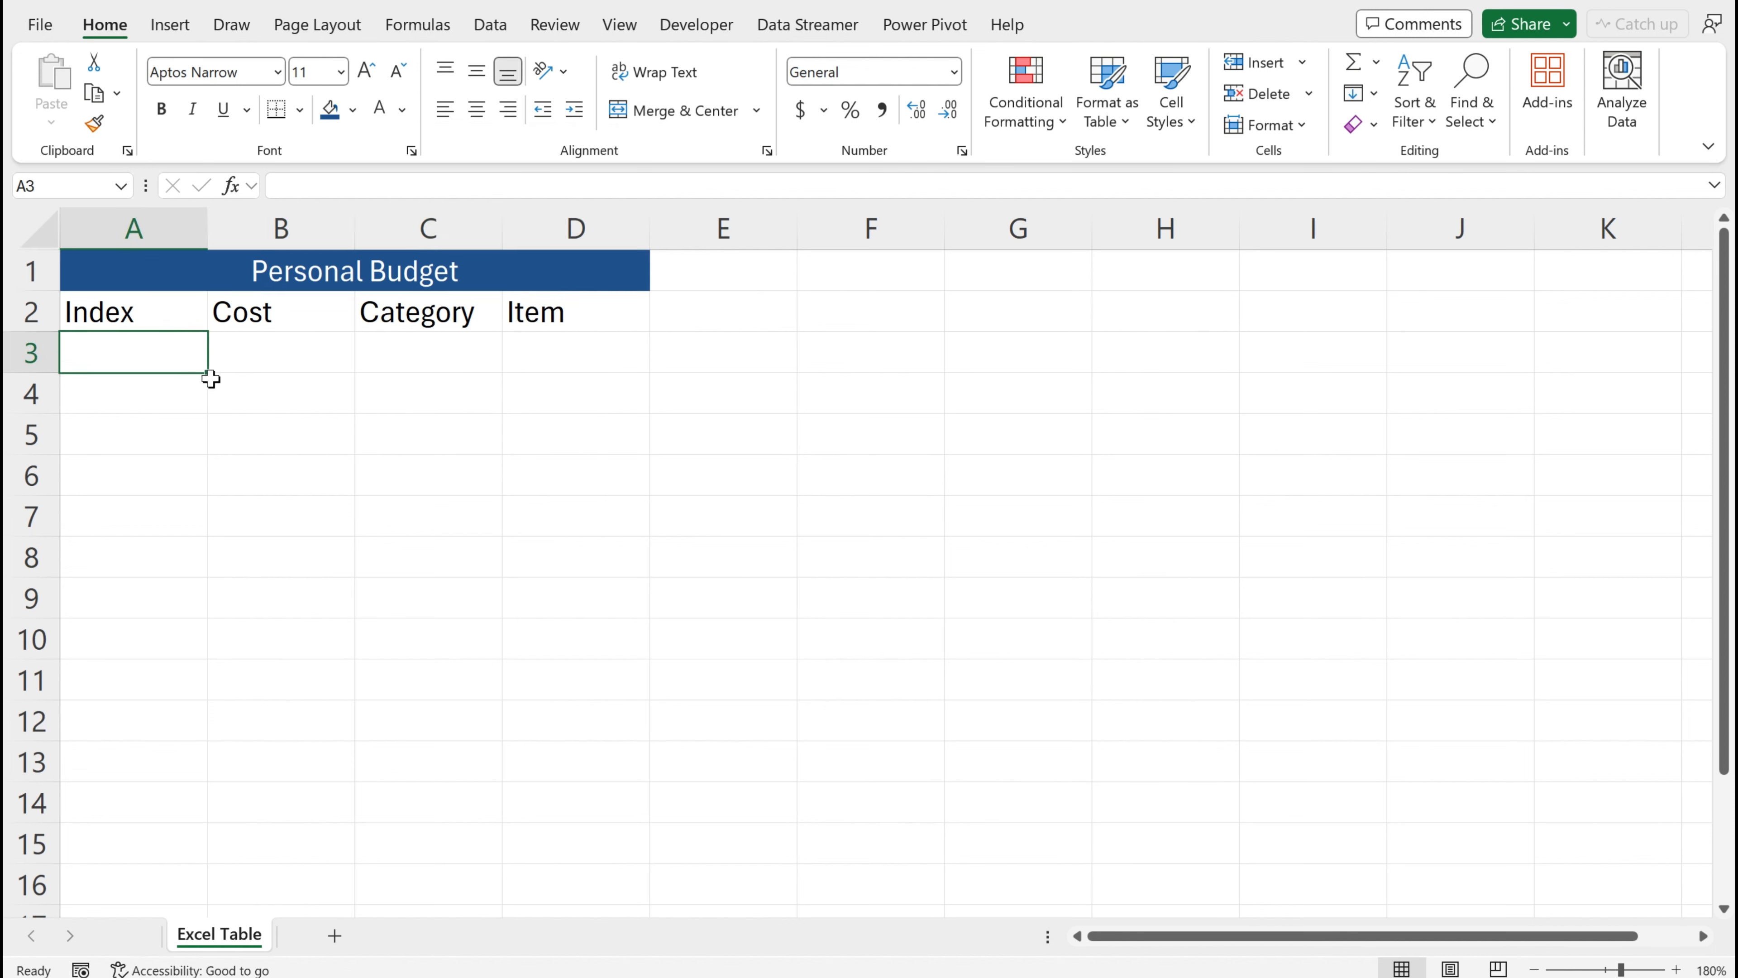
pyautogui.write('1')
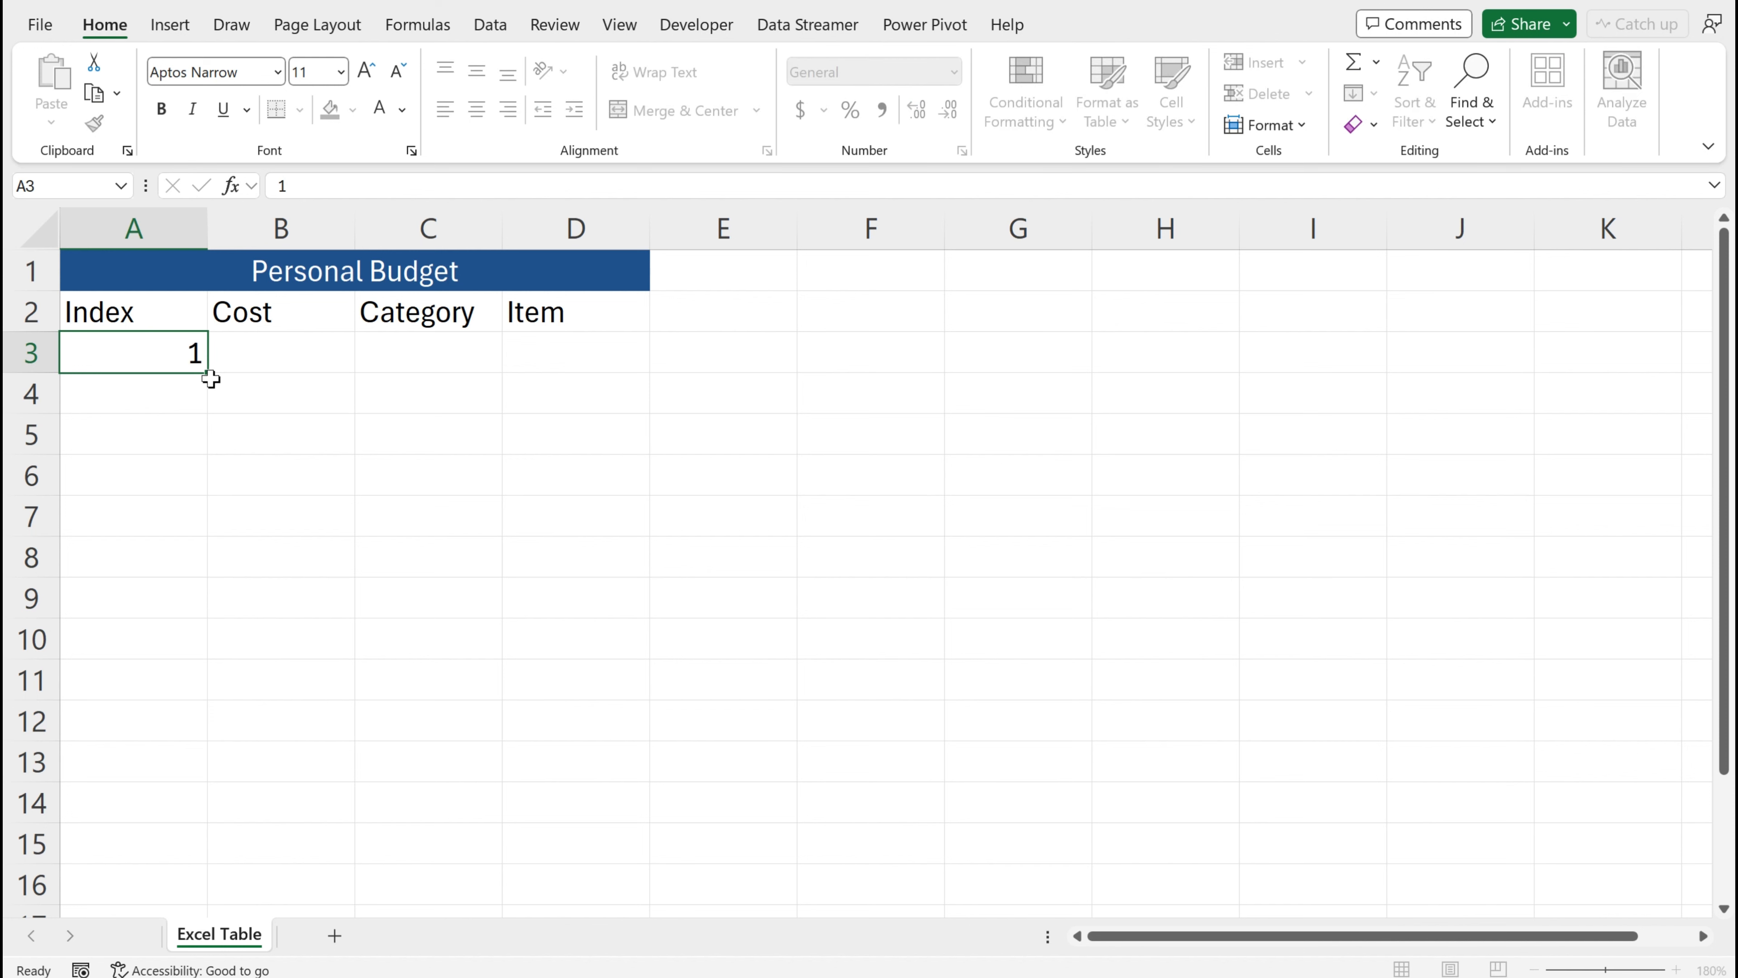
pyautogui.press('Return')
pyautogui.write('2')
pyautogui.press('Return')
pyautogui.write('3')
pyautogui.press('Return')
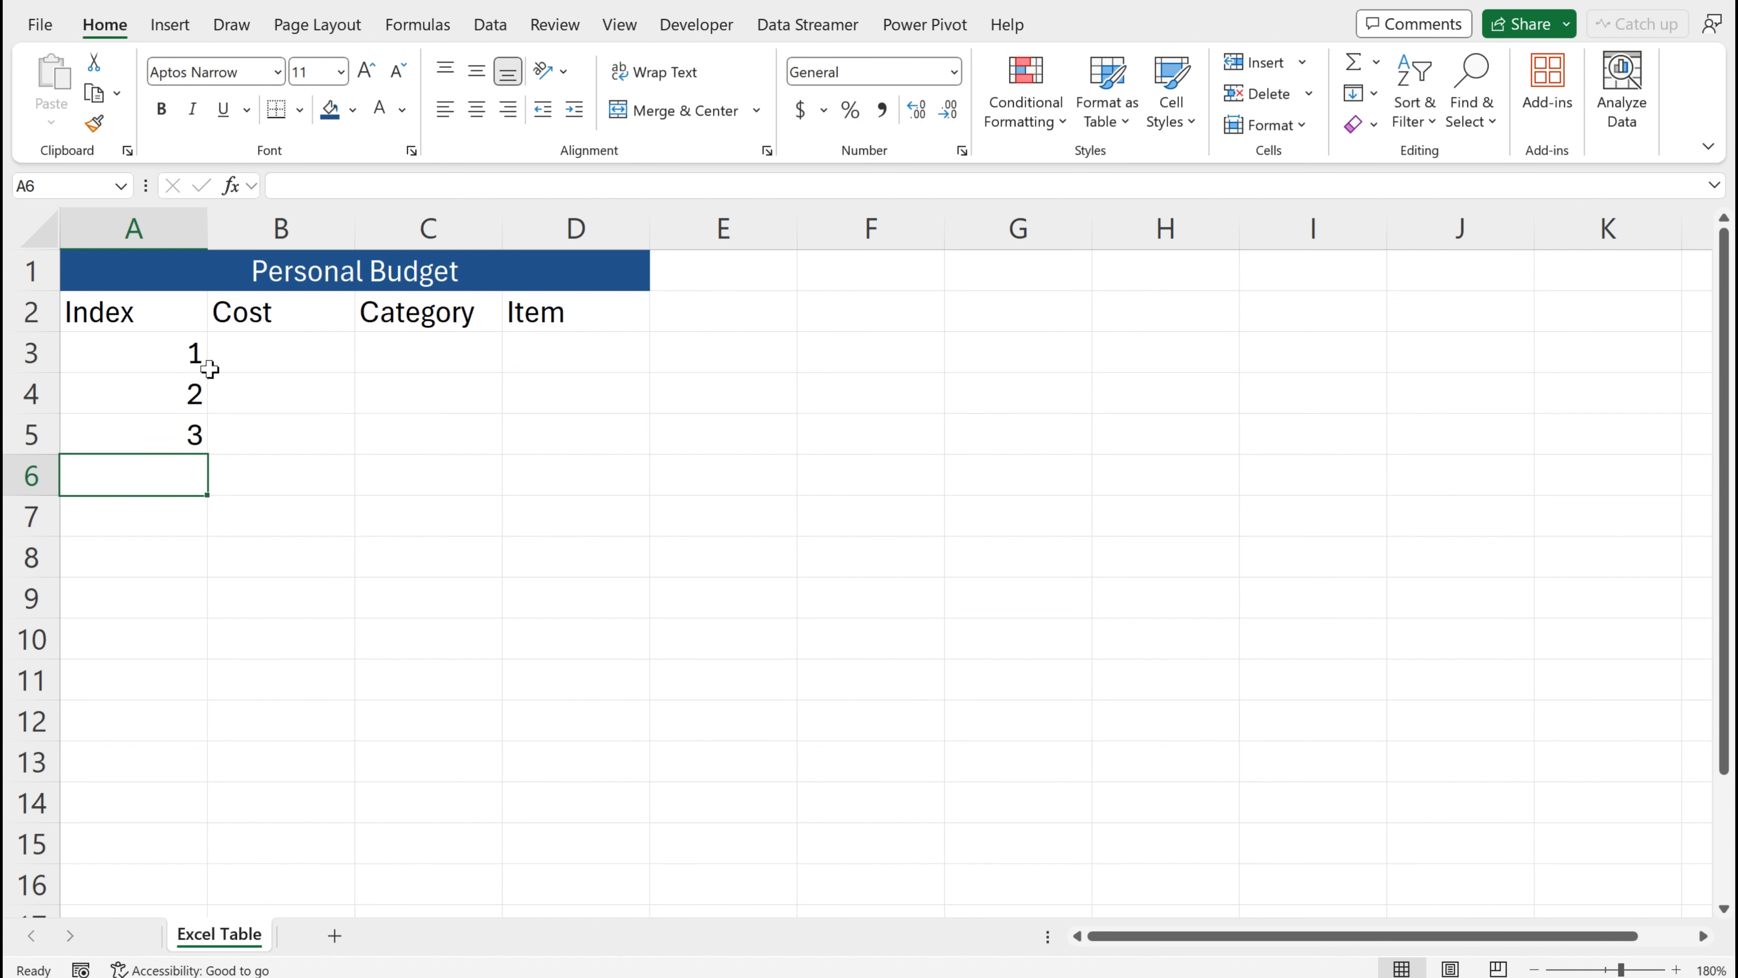
pyautogui.moveTo(176, 350); pyautogui.dragTo(192, 724)
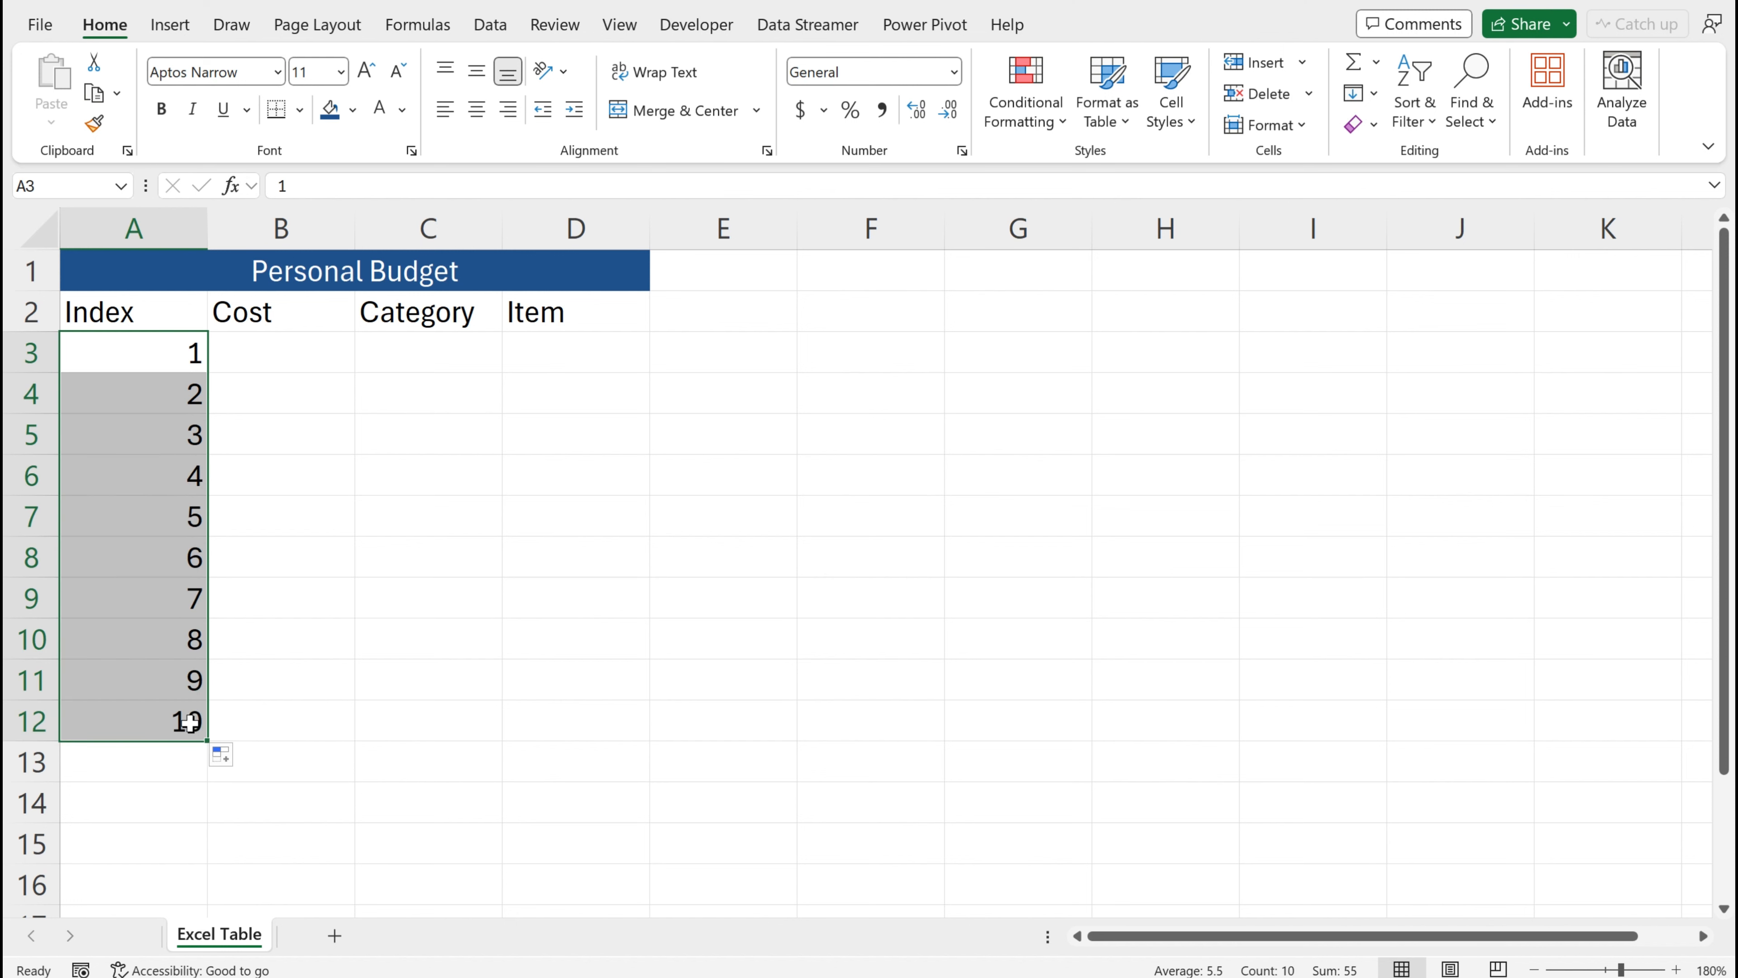
# Convert the range A2:D12 into a table with headers
pyautogui.click(428, 638)
pyautogui.moveTo(134, 311); pyautogui.dragTo(549, 704)
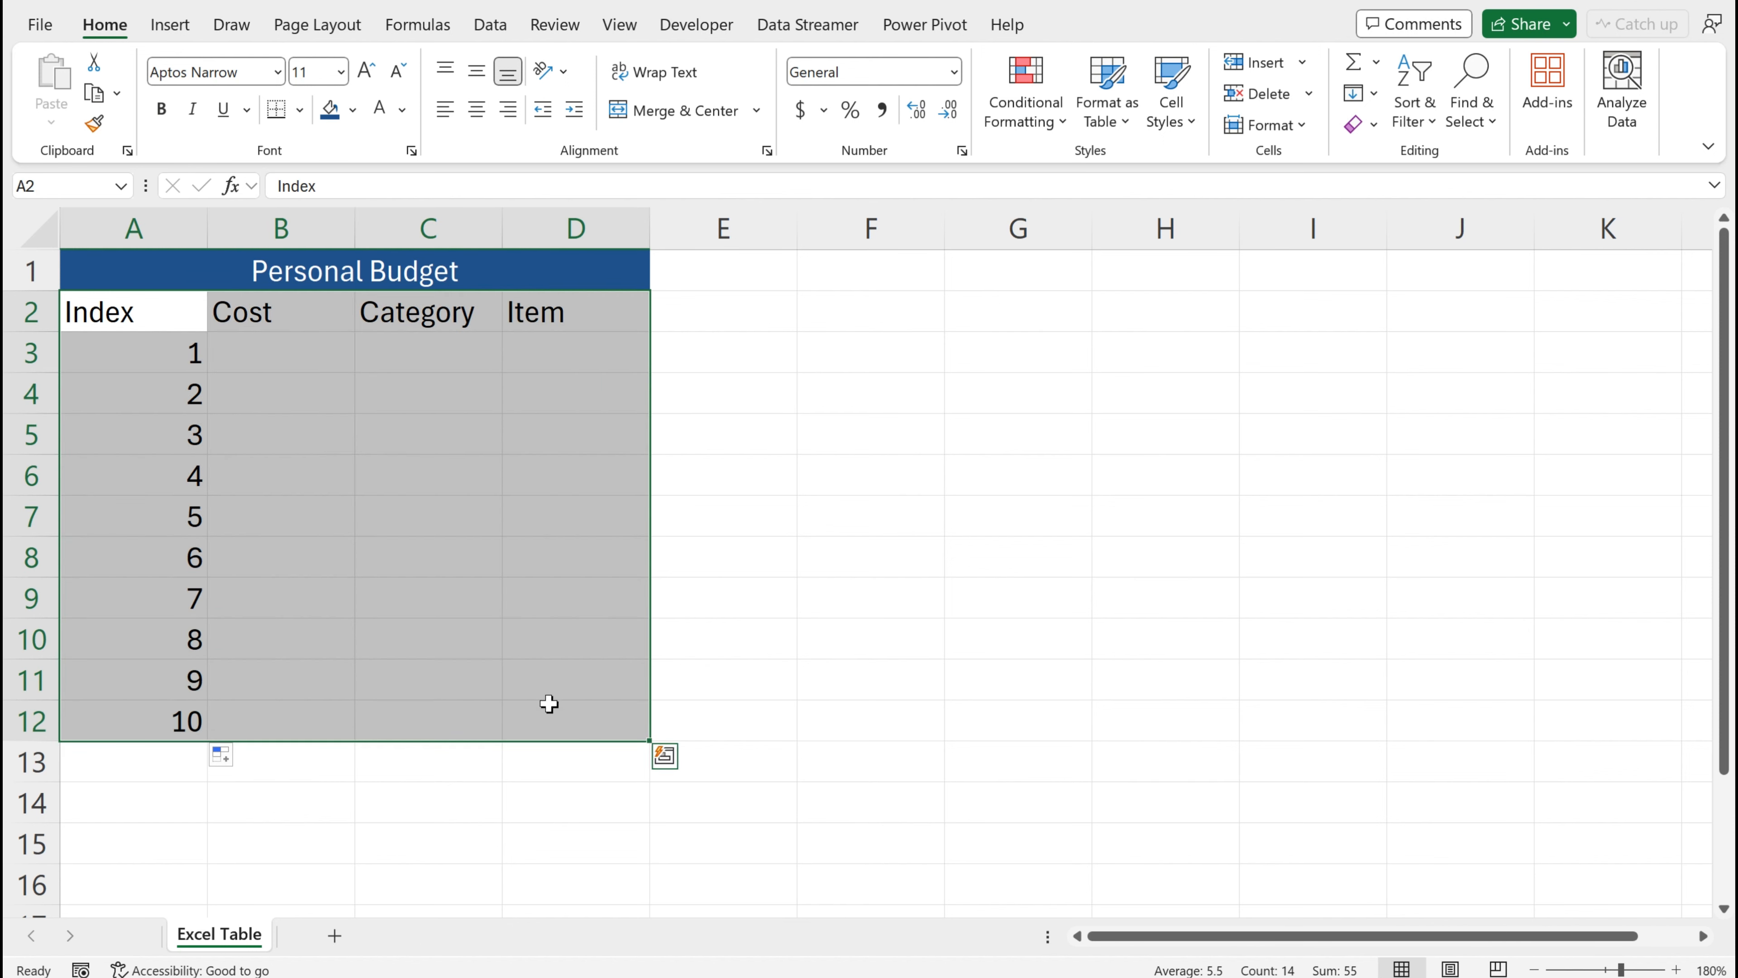
pyautogui.hotkey('ctrl', 't')
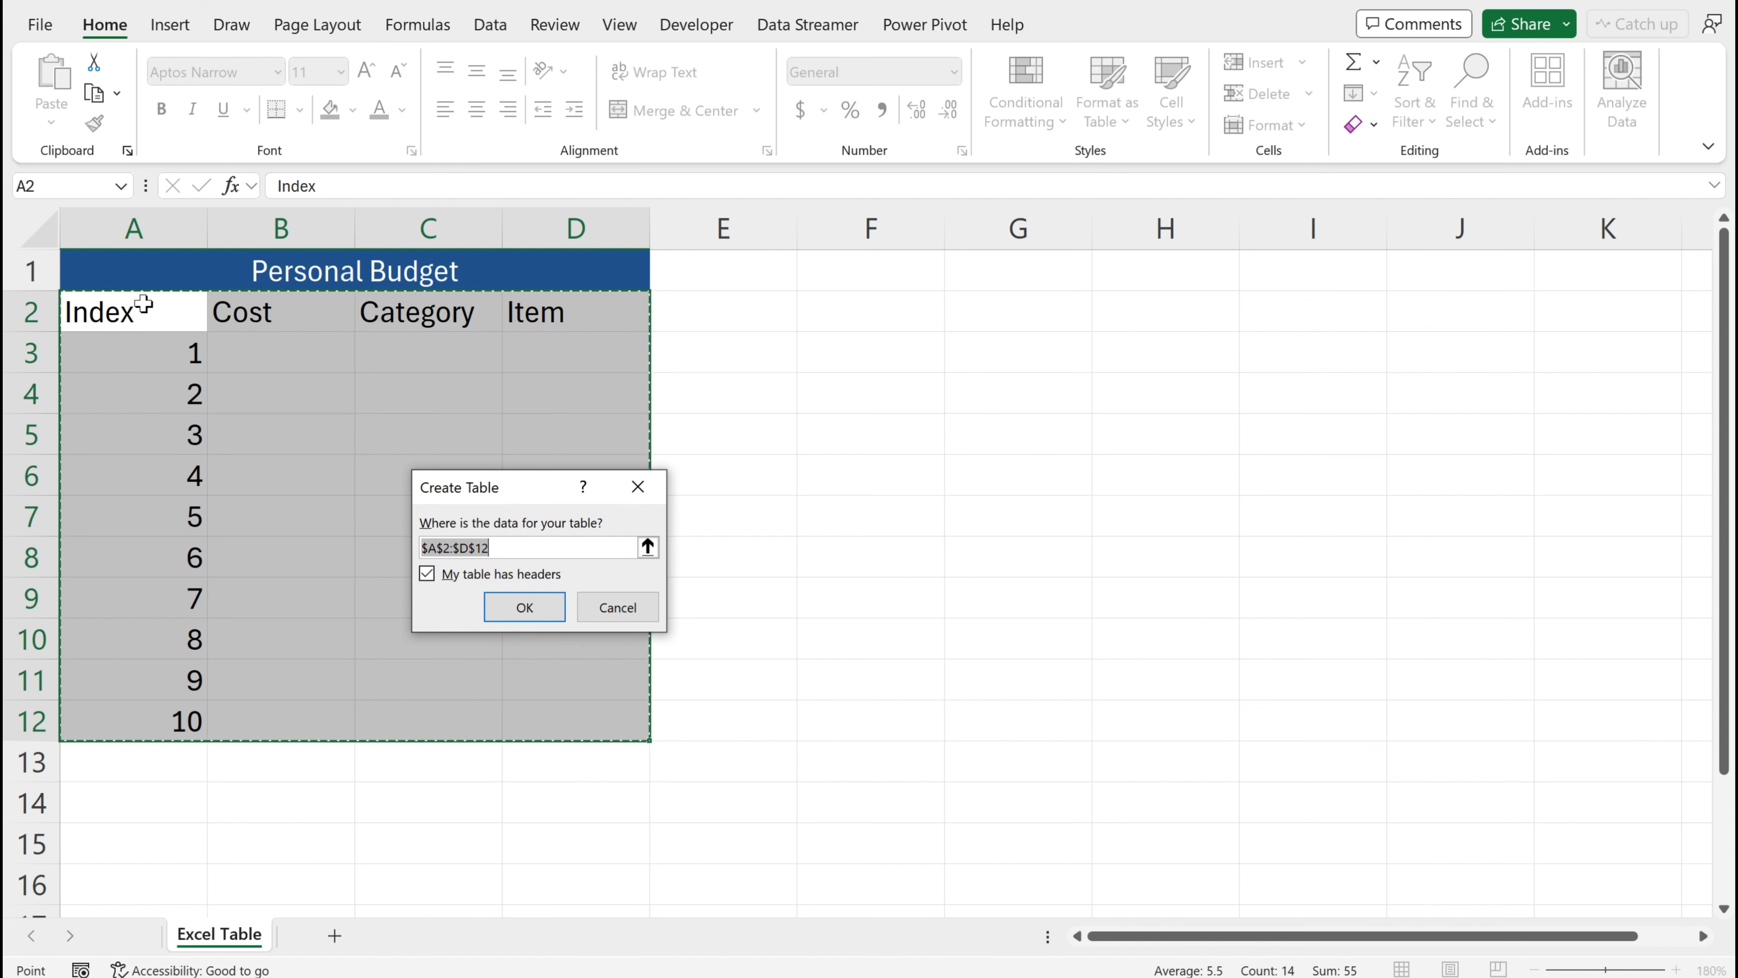
pyautogui.click(542, 611)
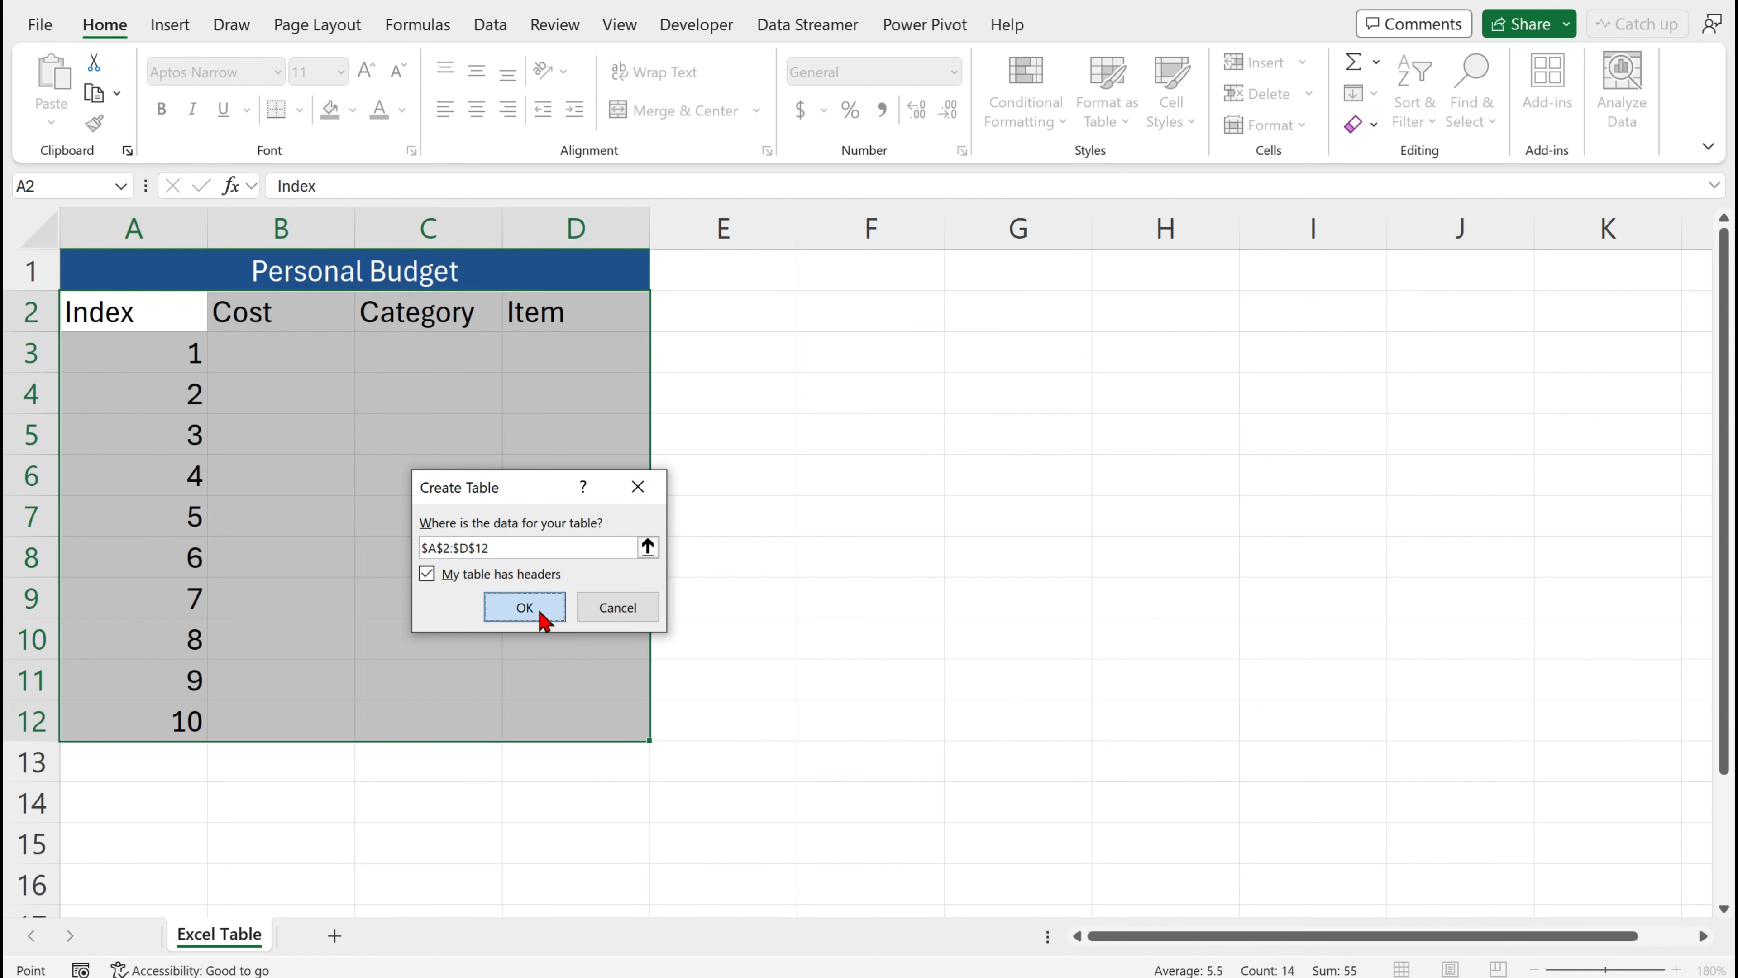
pyautogui.click(530, 602)
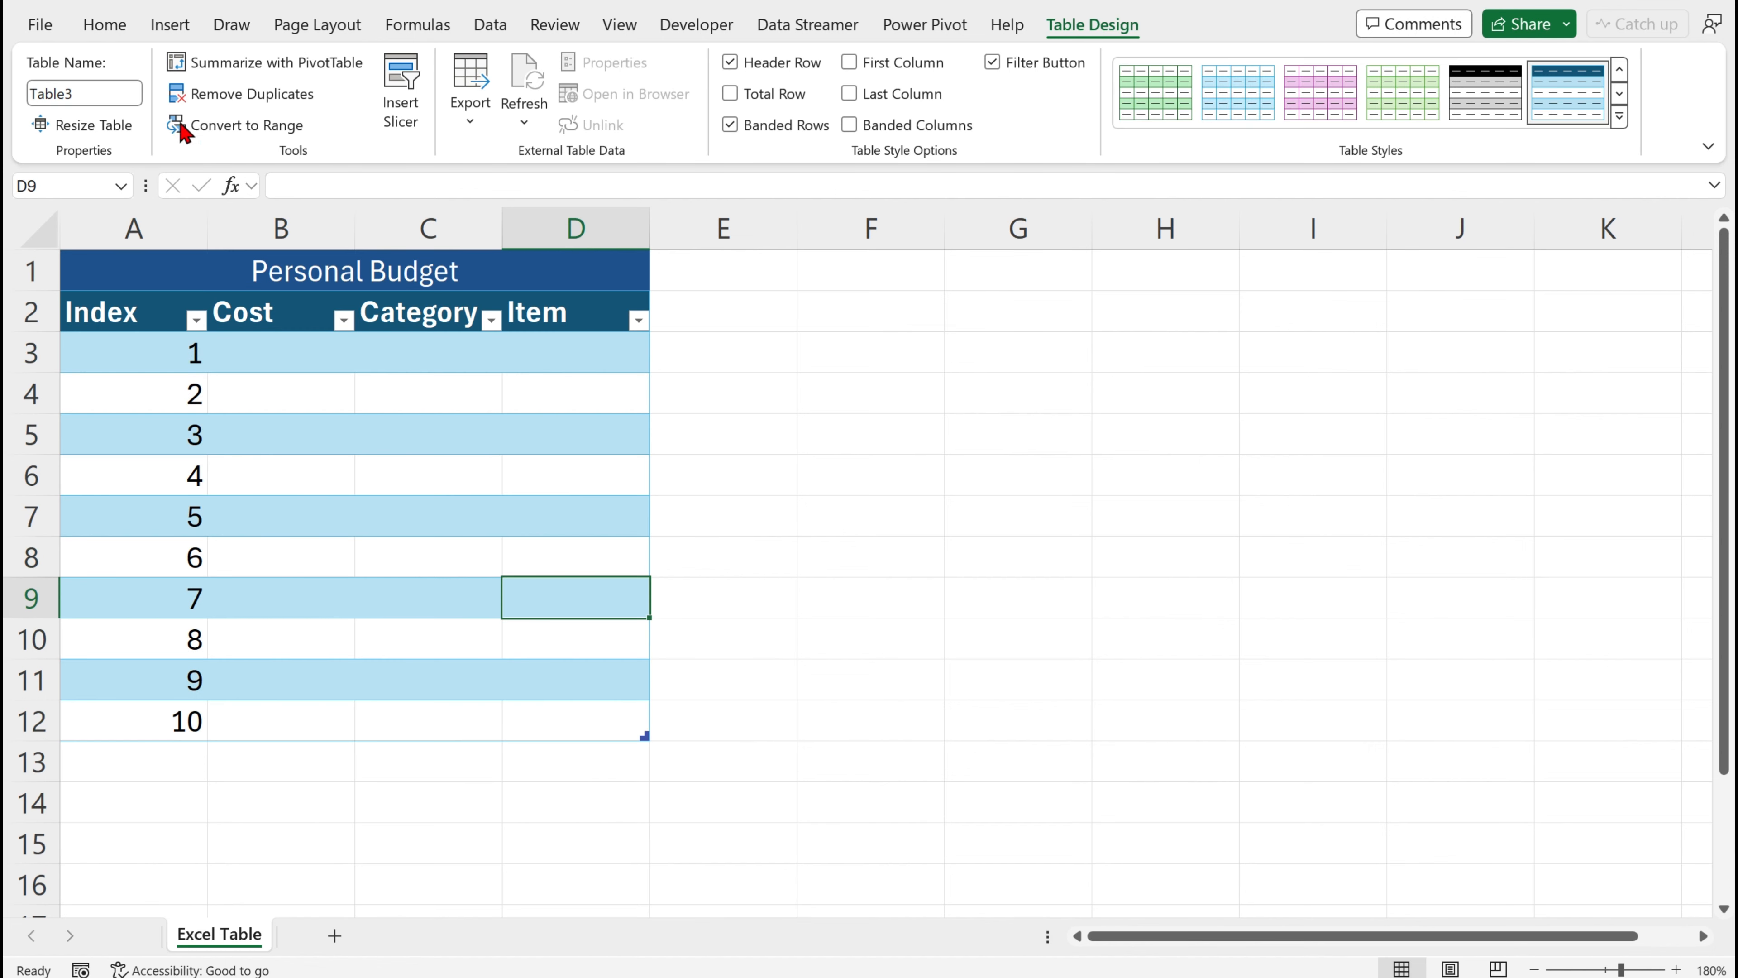
# Rename the table PersonalBudget
pyautogui.click(71, 80)
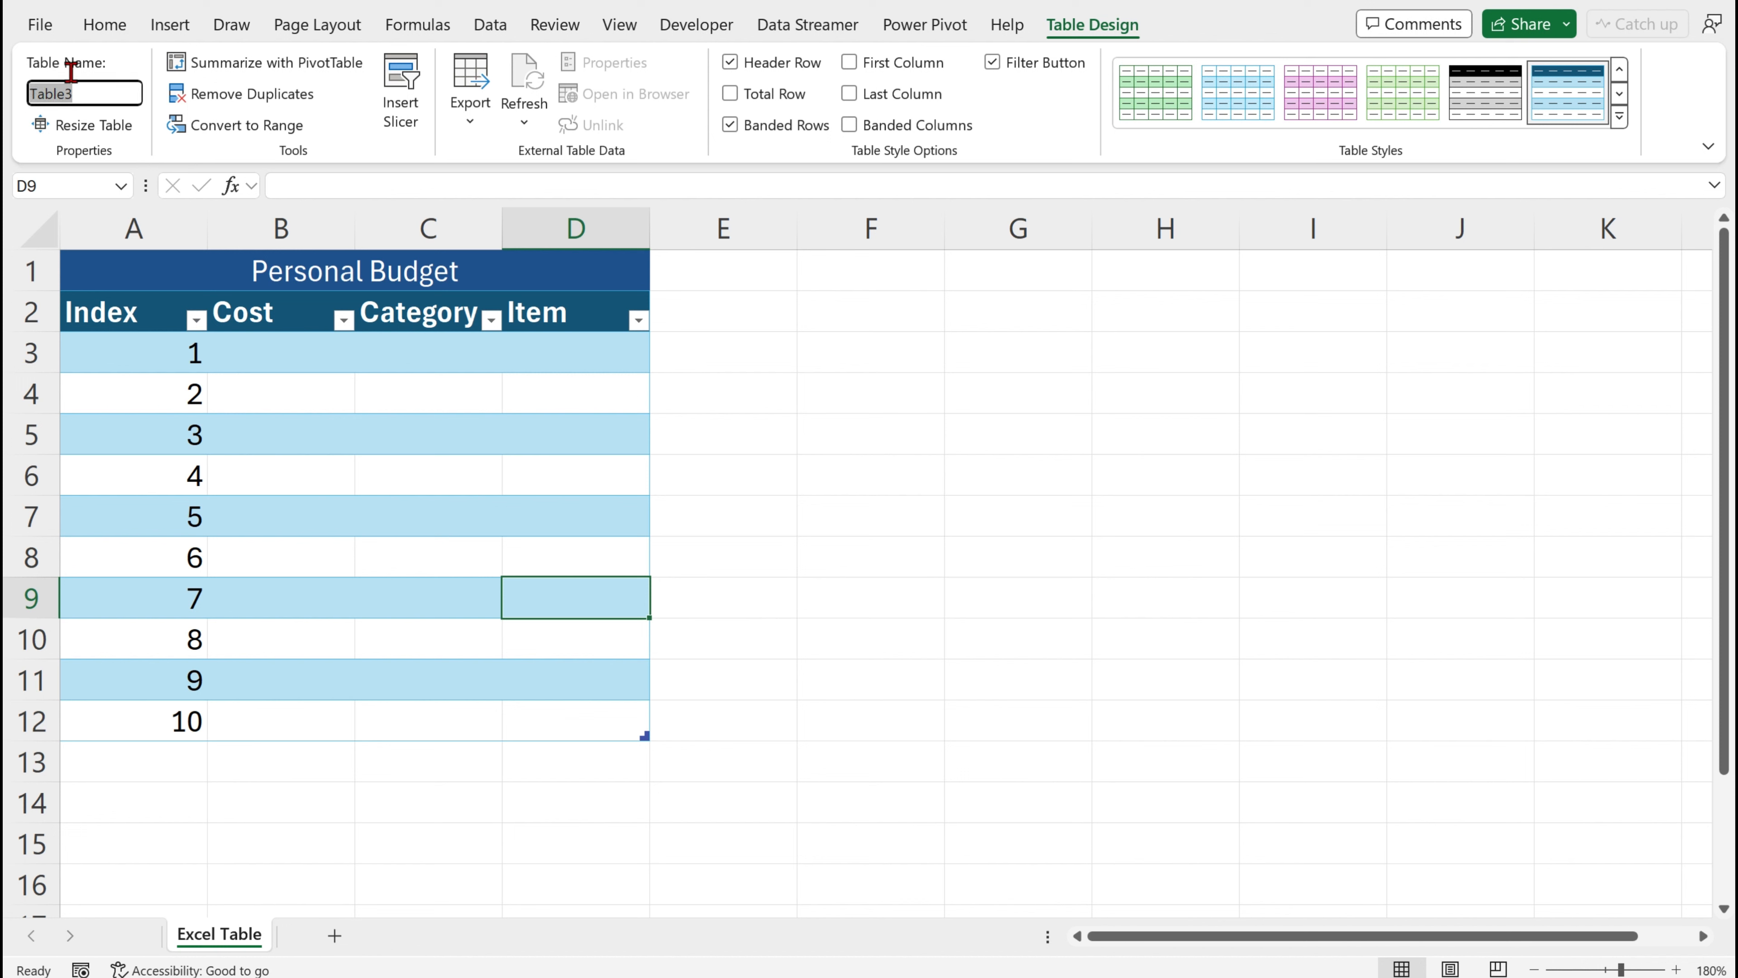
pyautogui.write('PersonalBudget')
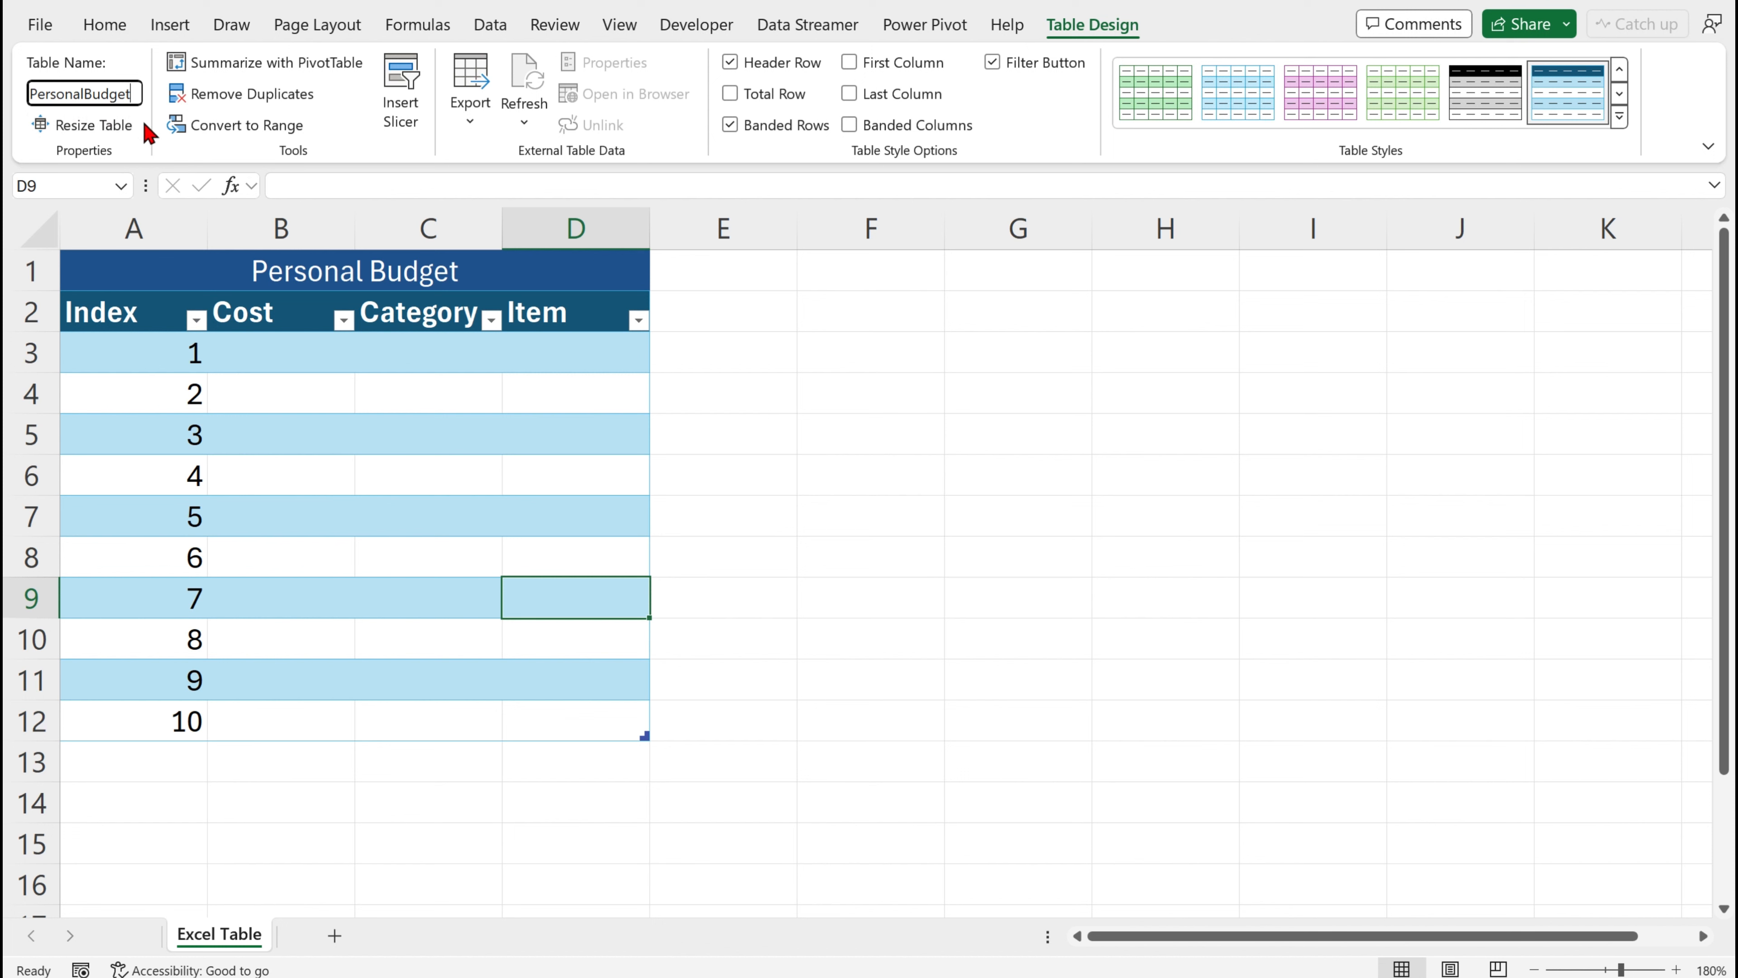
pyautogui.press('Return')
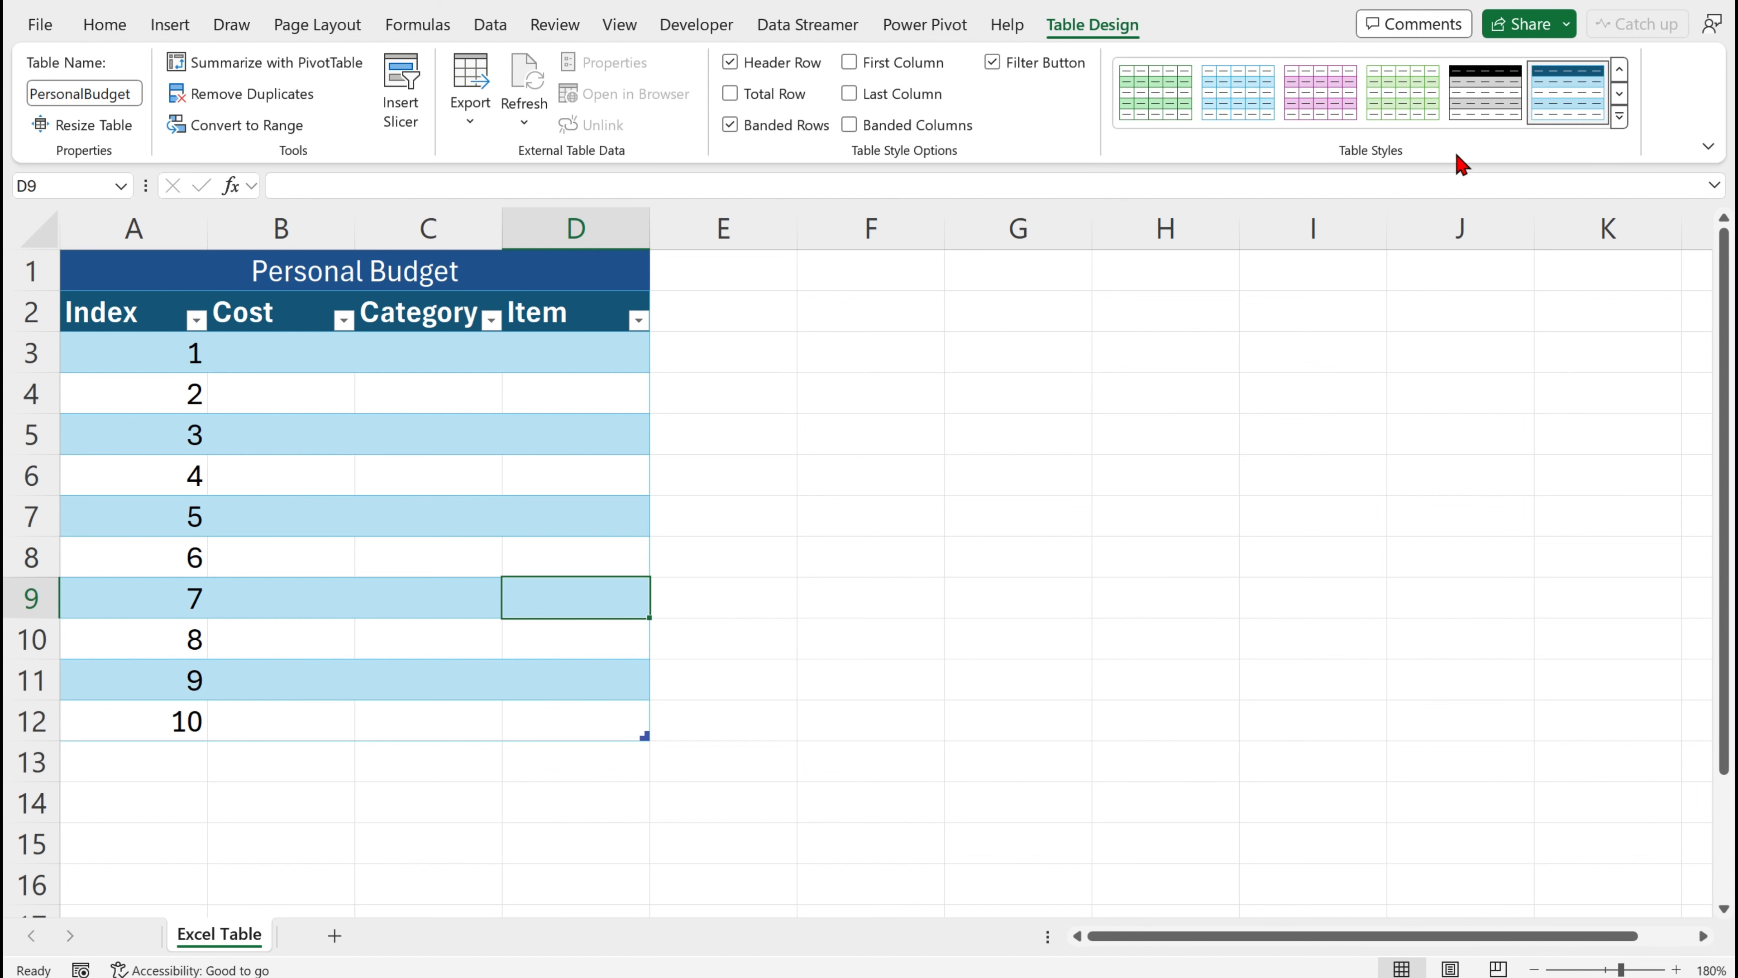
# Apply the Light Turquoise, Table Style Light 16 table style
pyautogui.click(1619, 117)
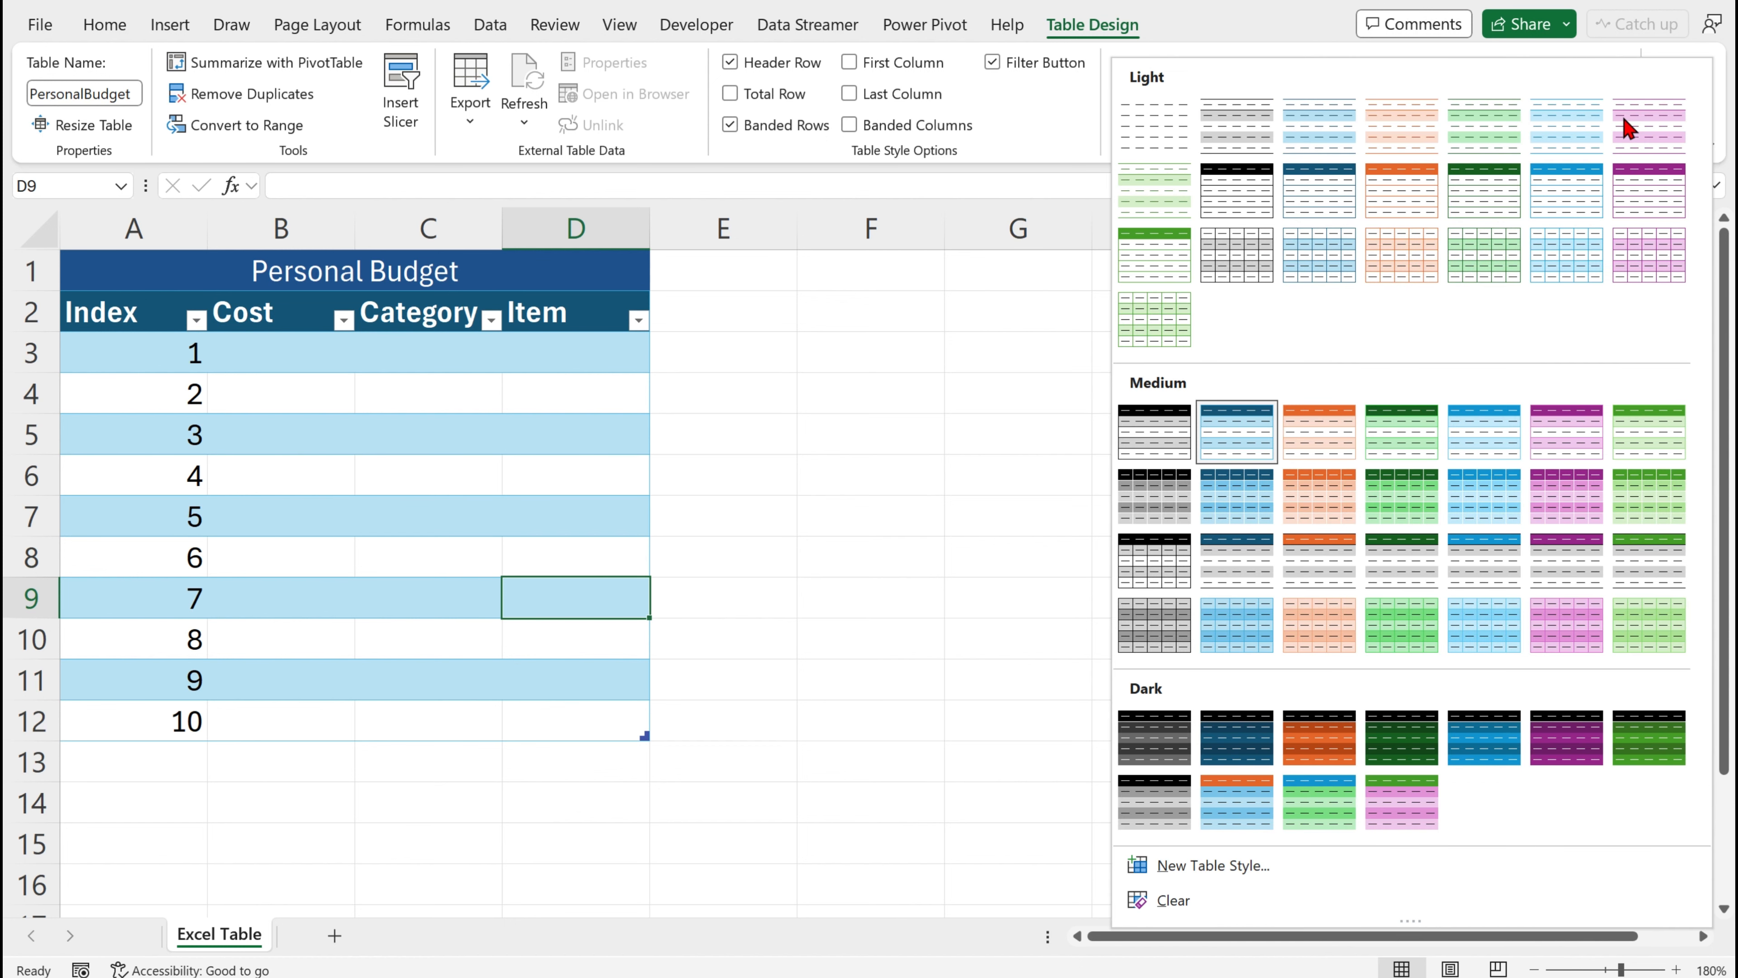
pyautogui.click(1315, 273)
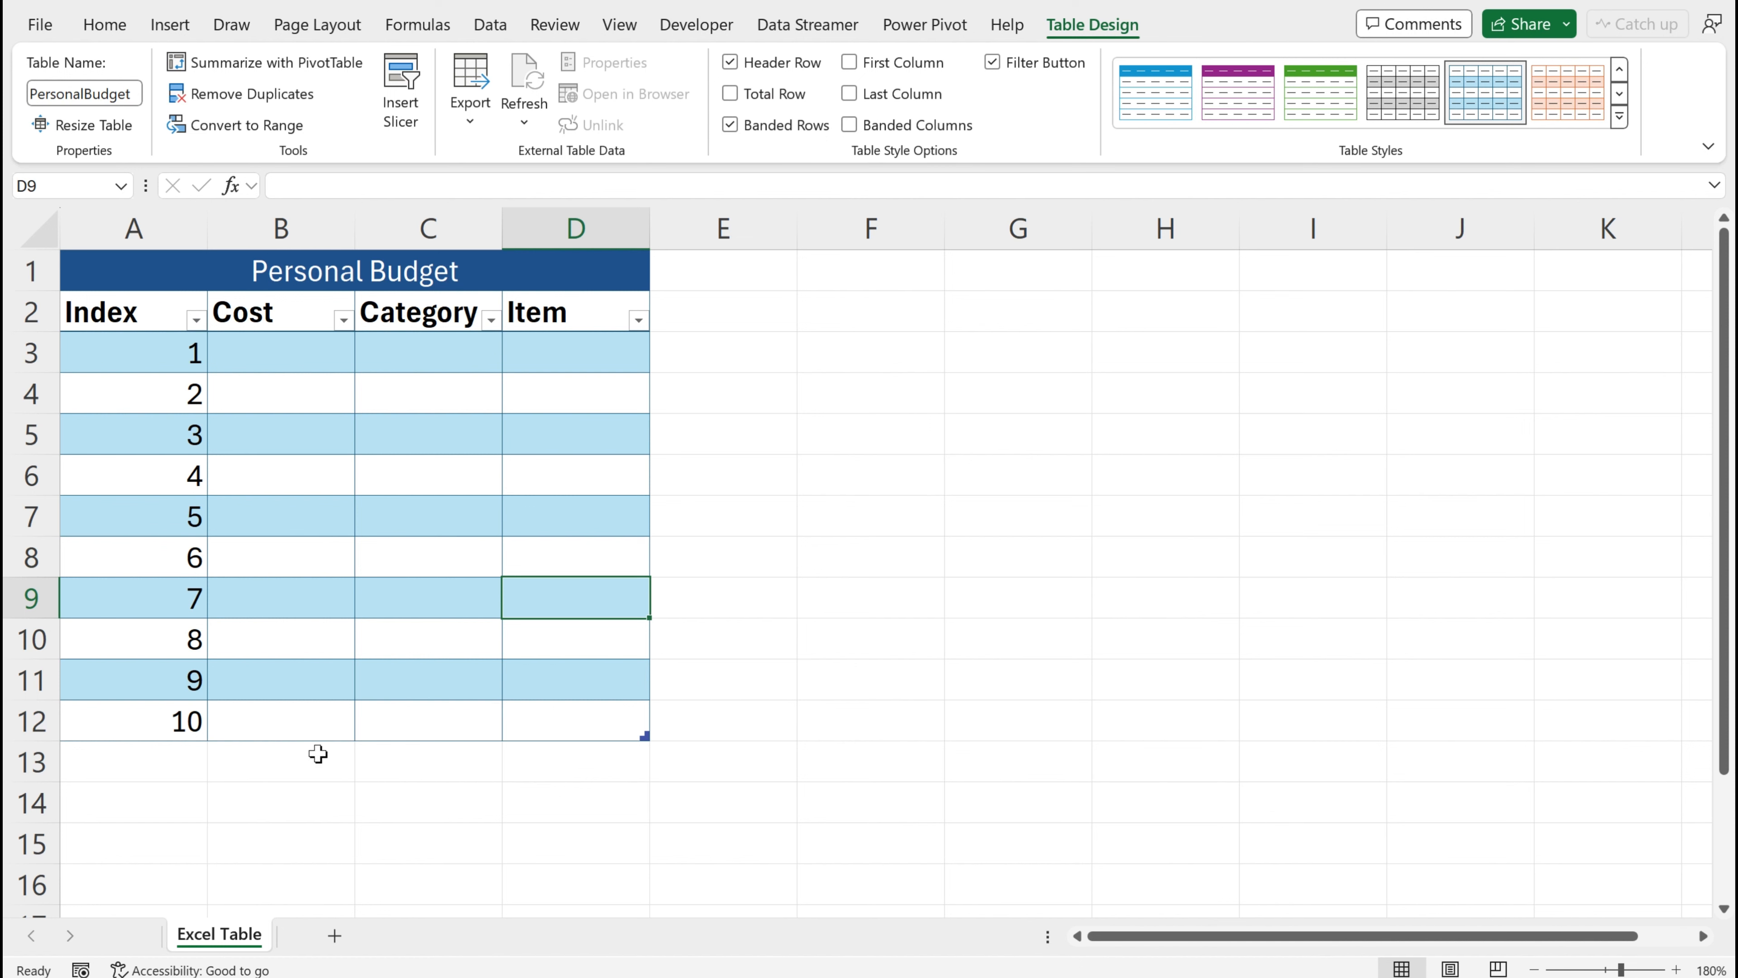
# Turn on the table's total row and clear the total under the Item column
pyautogui.hotkey('ctrl', 'shift', 't')
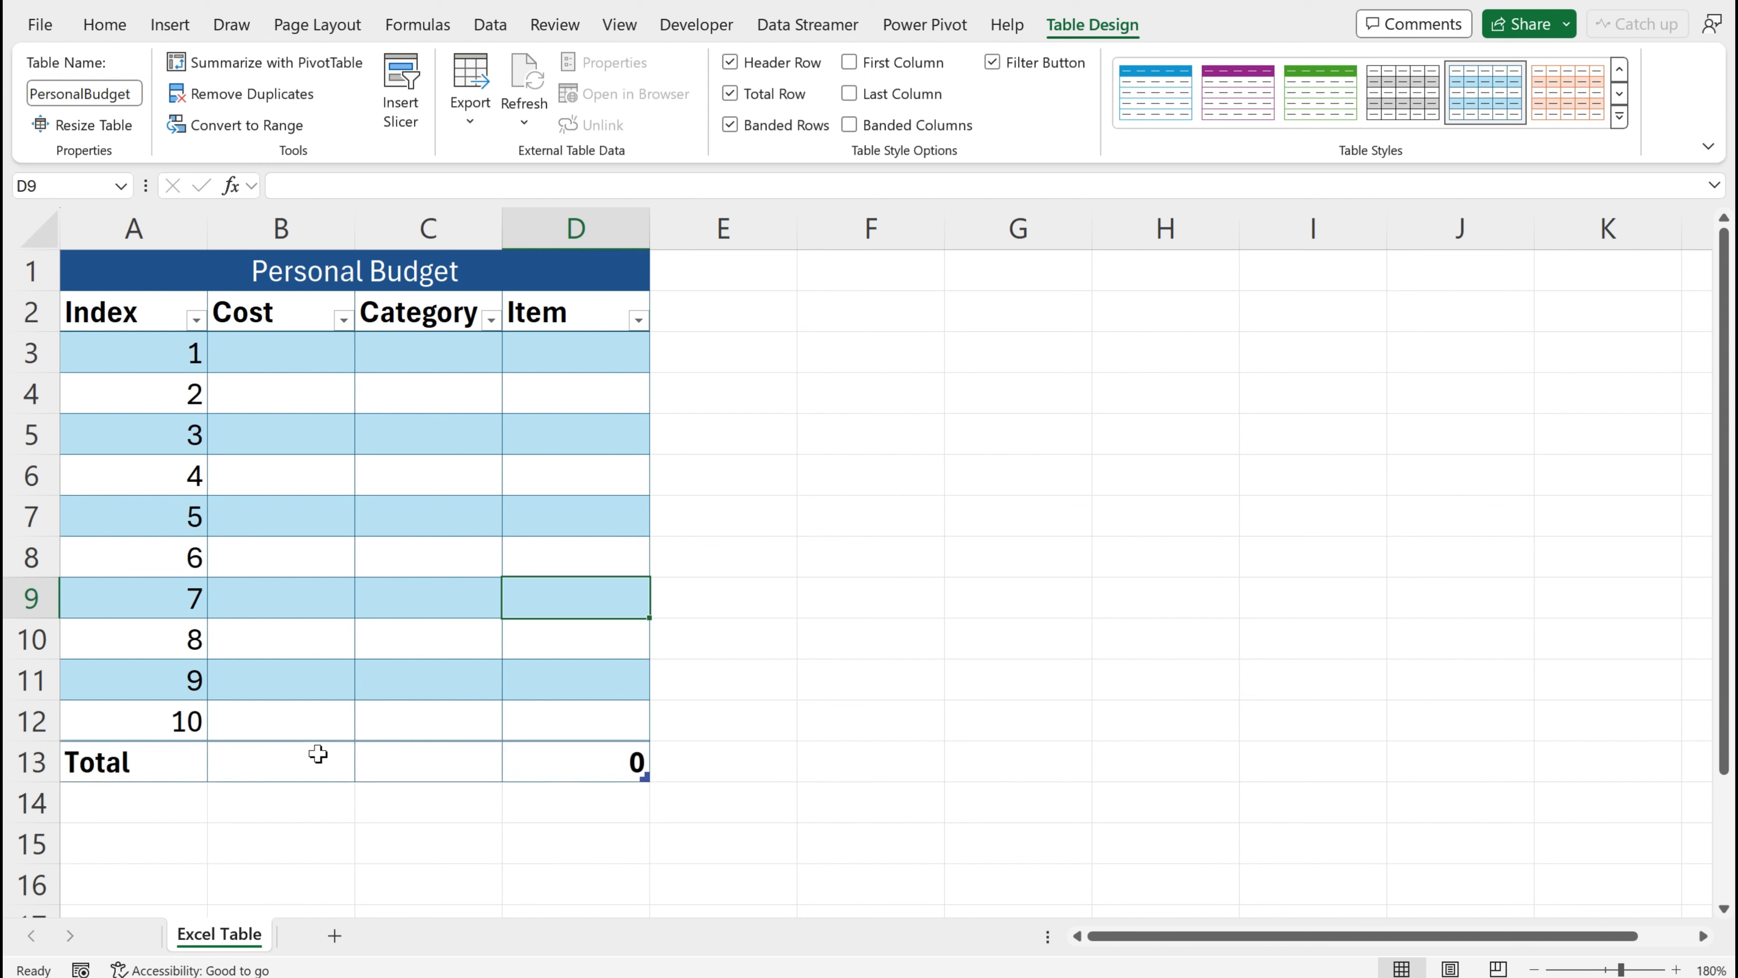
pyautogui.hotkey('ctrl', 'shift', 't')
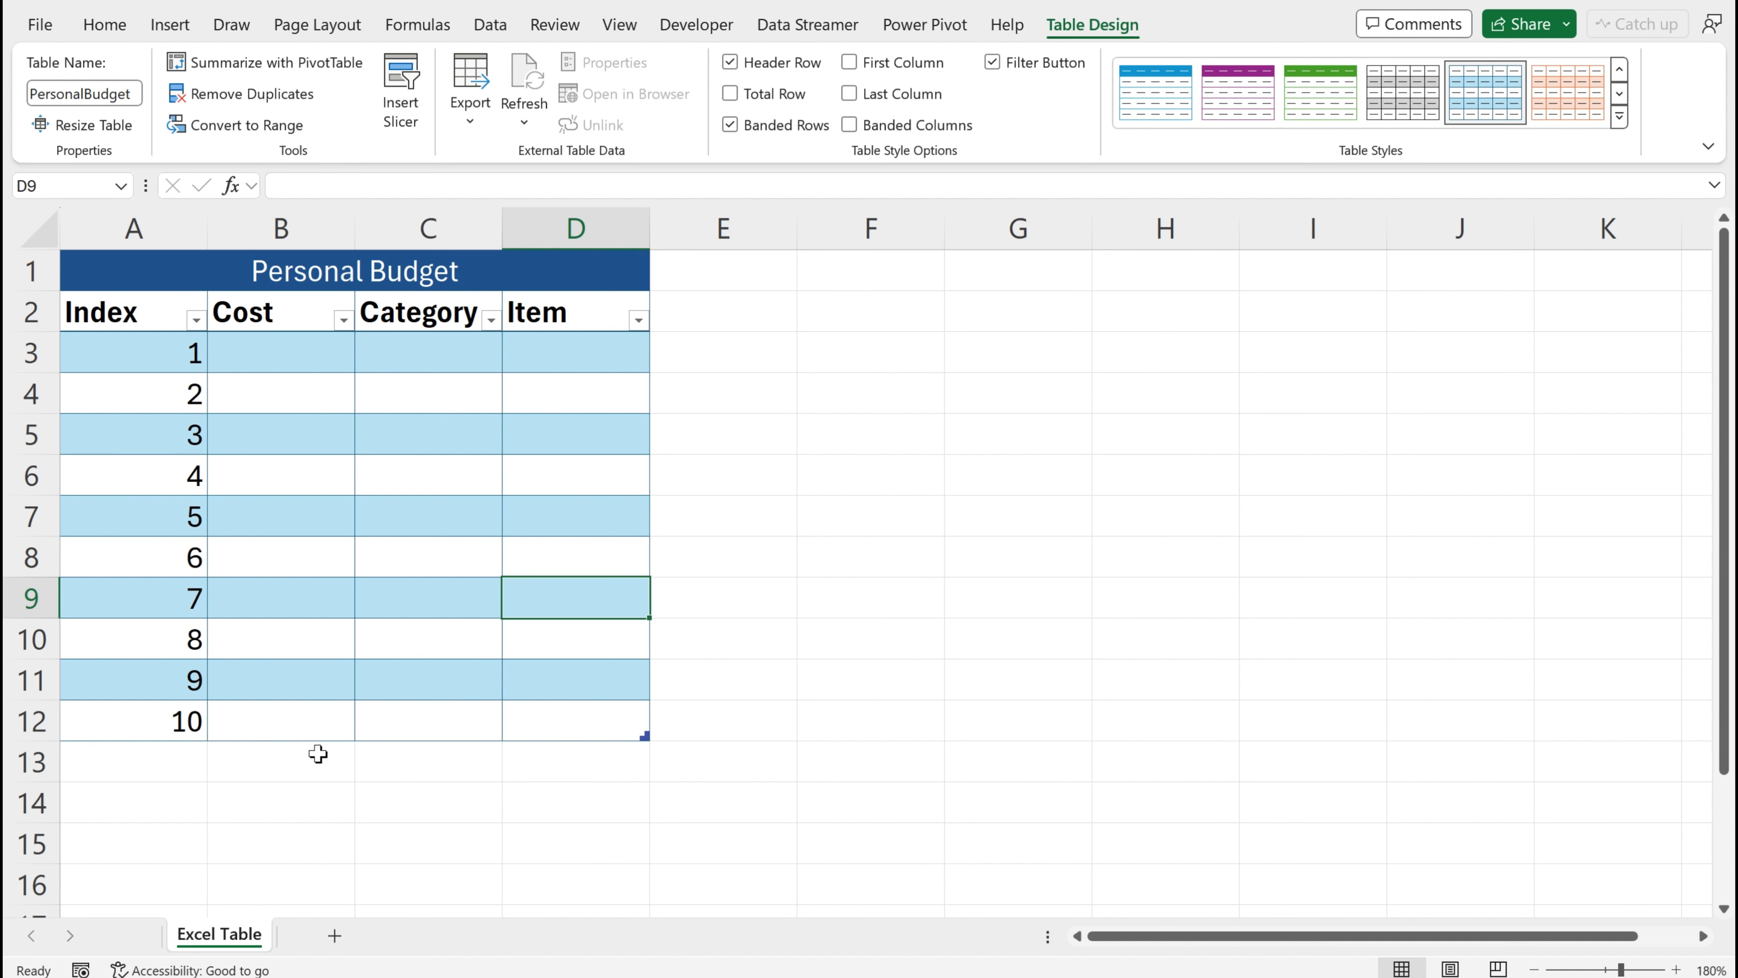
pyautogui.hotkey('ctrl', 'shift', 't')
pyautogui.press('Right')
pyautogui.press('Down')
pyautogui.press('Down')
pyautogui.press('Down')
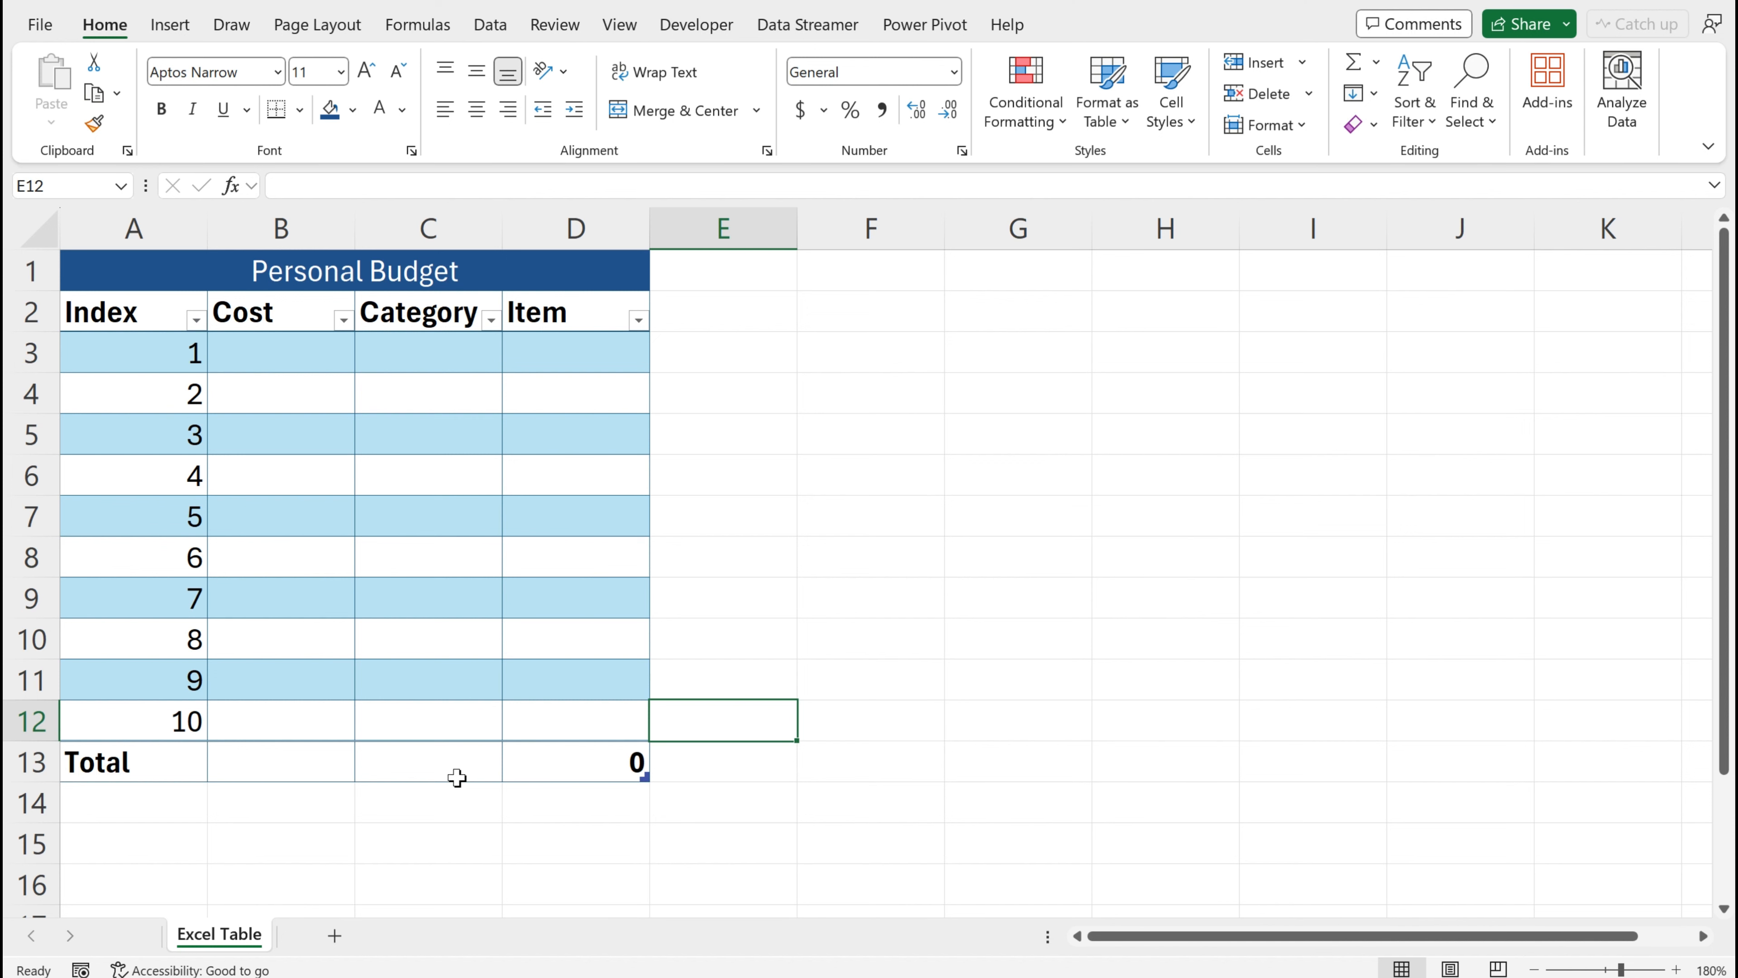
pyautogui.click(602, 745)
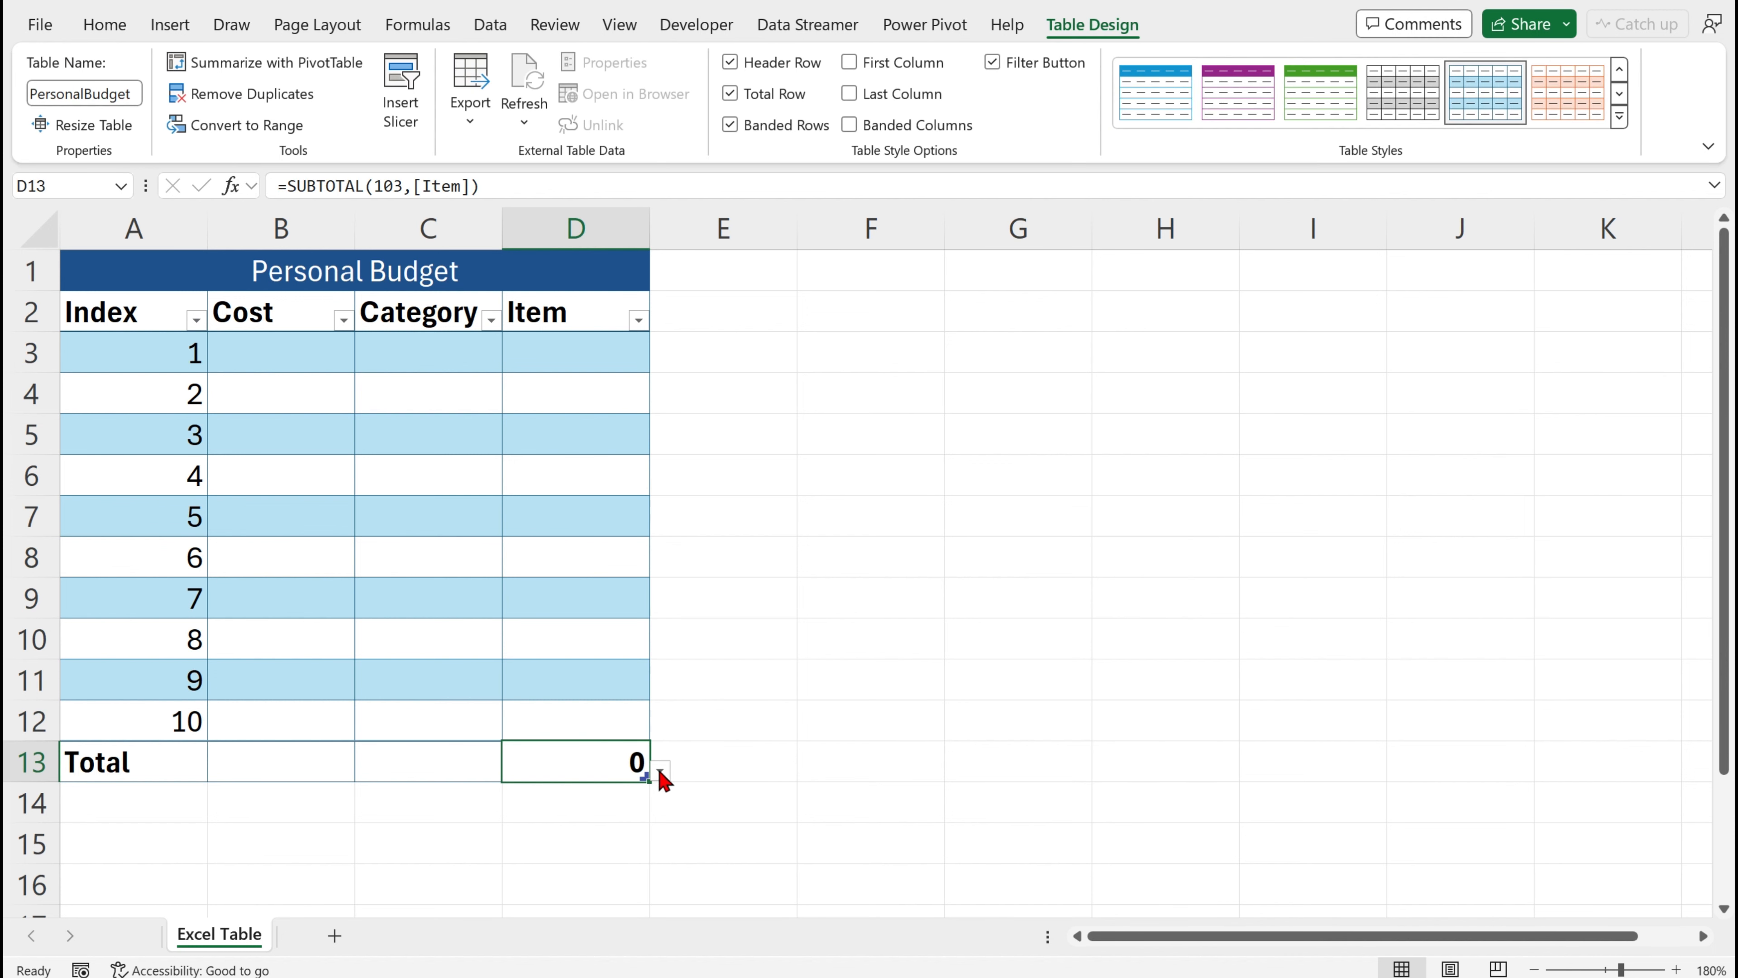
pyautogui.press('Delete')
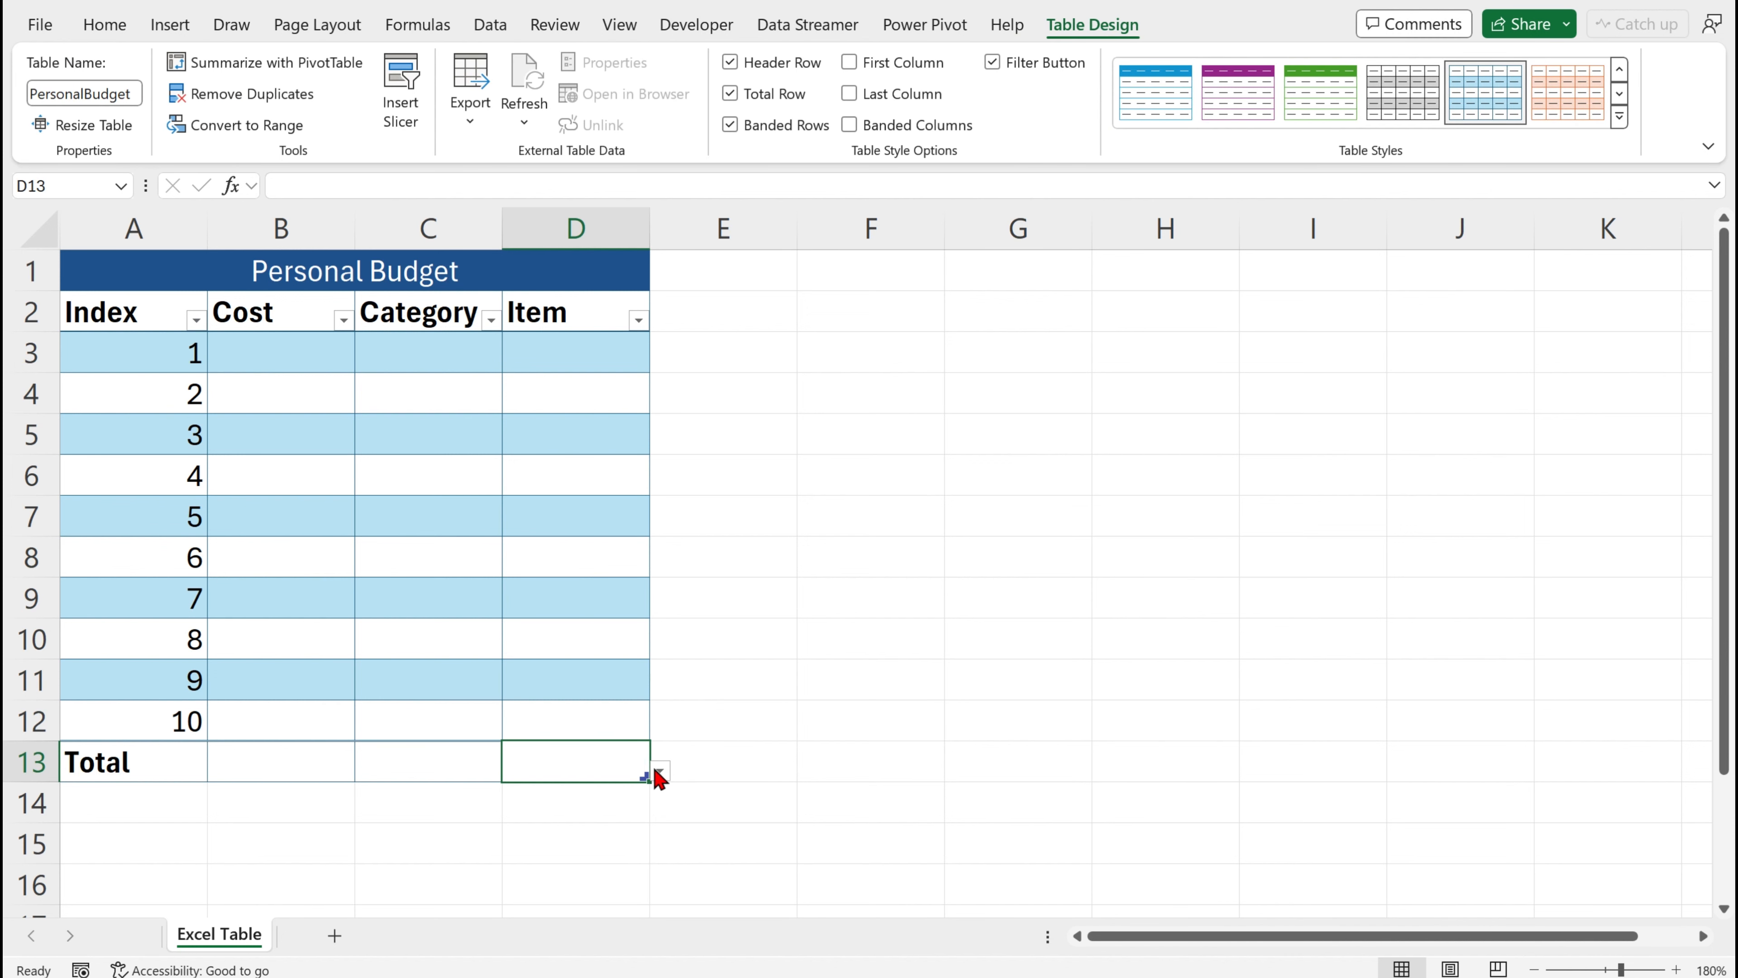
# Set the Cost column's total to Sum
pyautogui.click(326, 761)
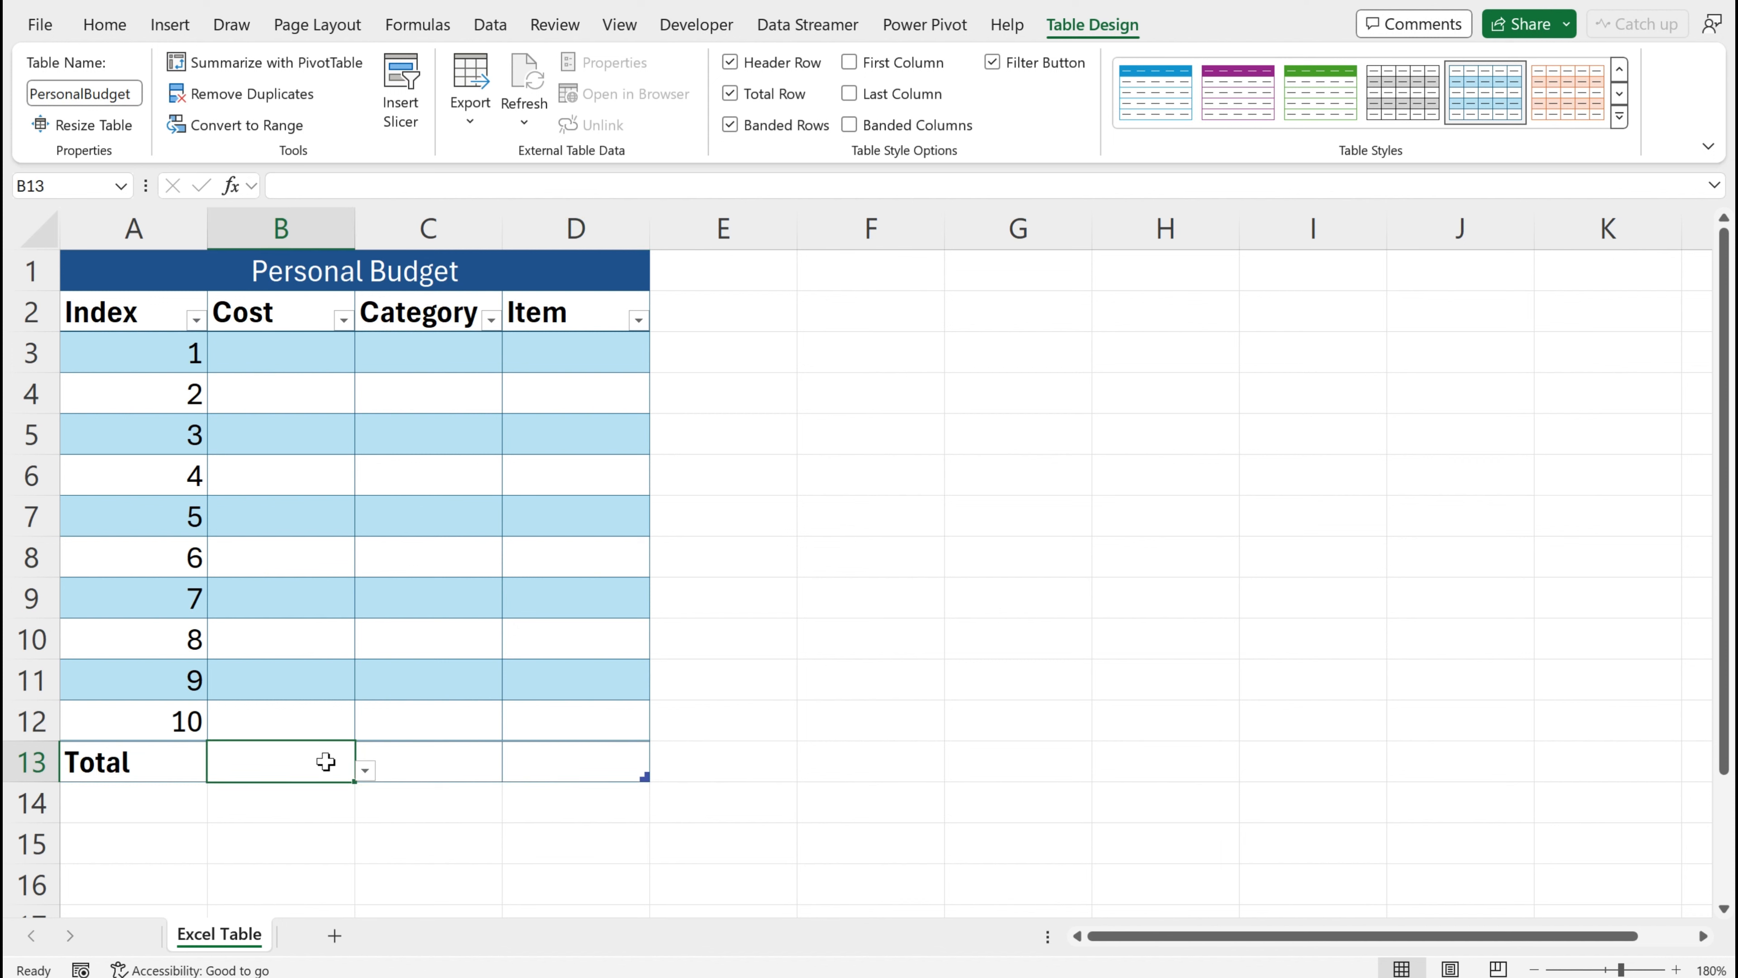
pyautogui.click(366, 772)
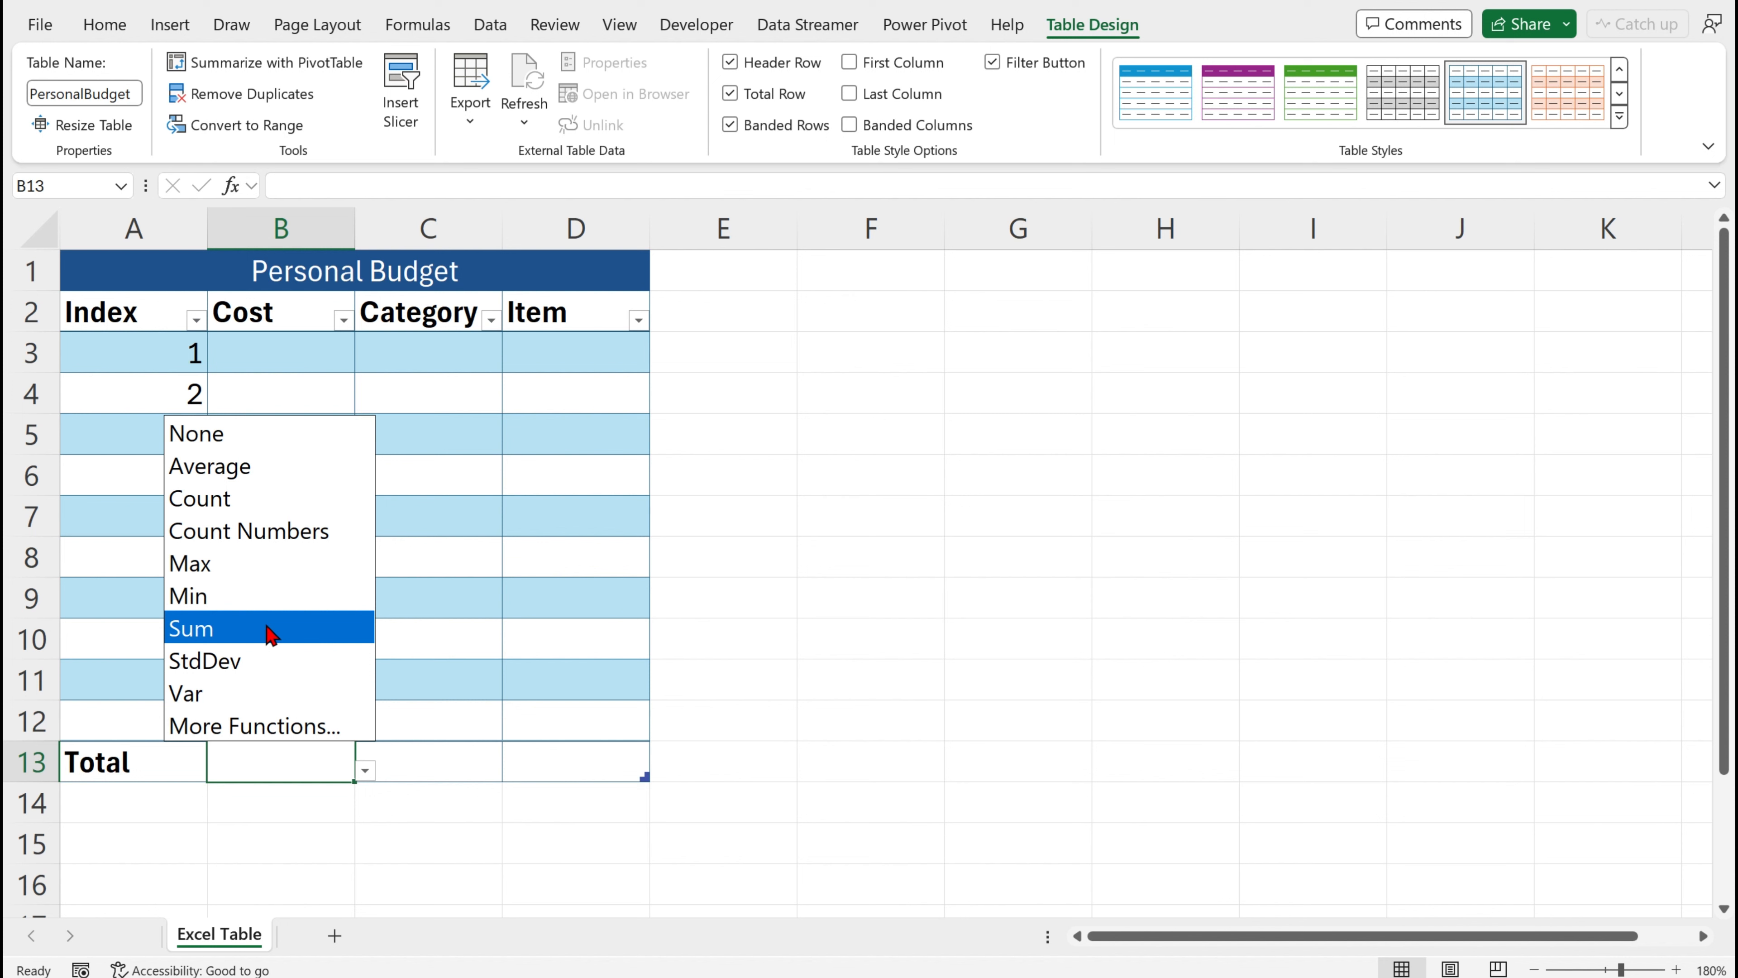
pyautogui.click(269, 629)
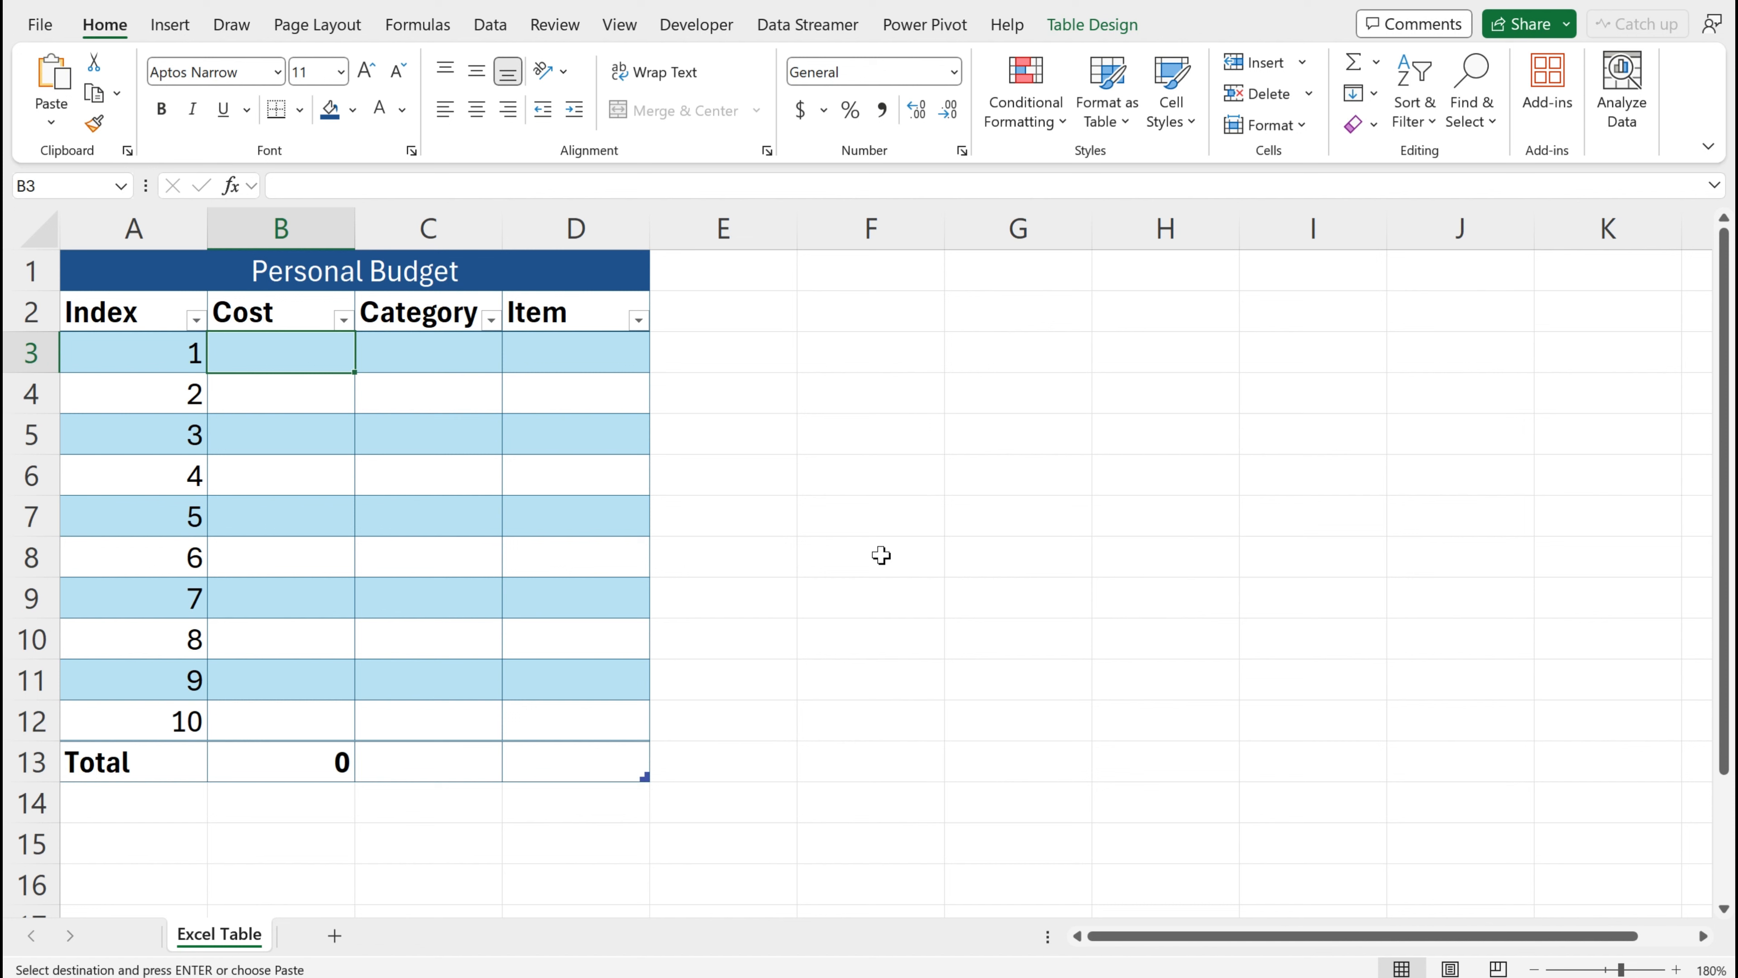
# Enter the costs 1500, 250, 65, 35, 300, 56, 100, 256, 120 and 50 down the Cost column
pyautogui.write('1500')
pyautogui.press('Return')
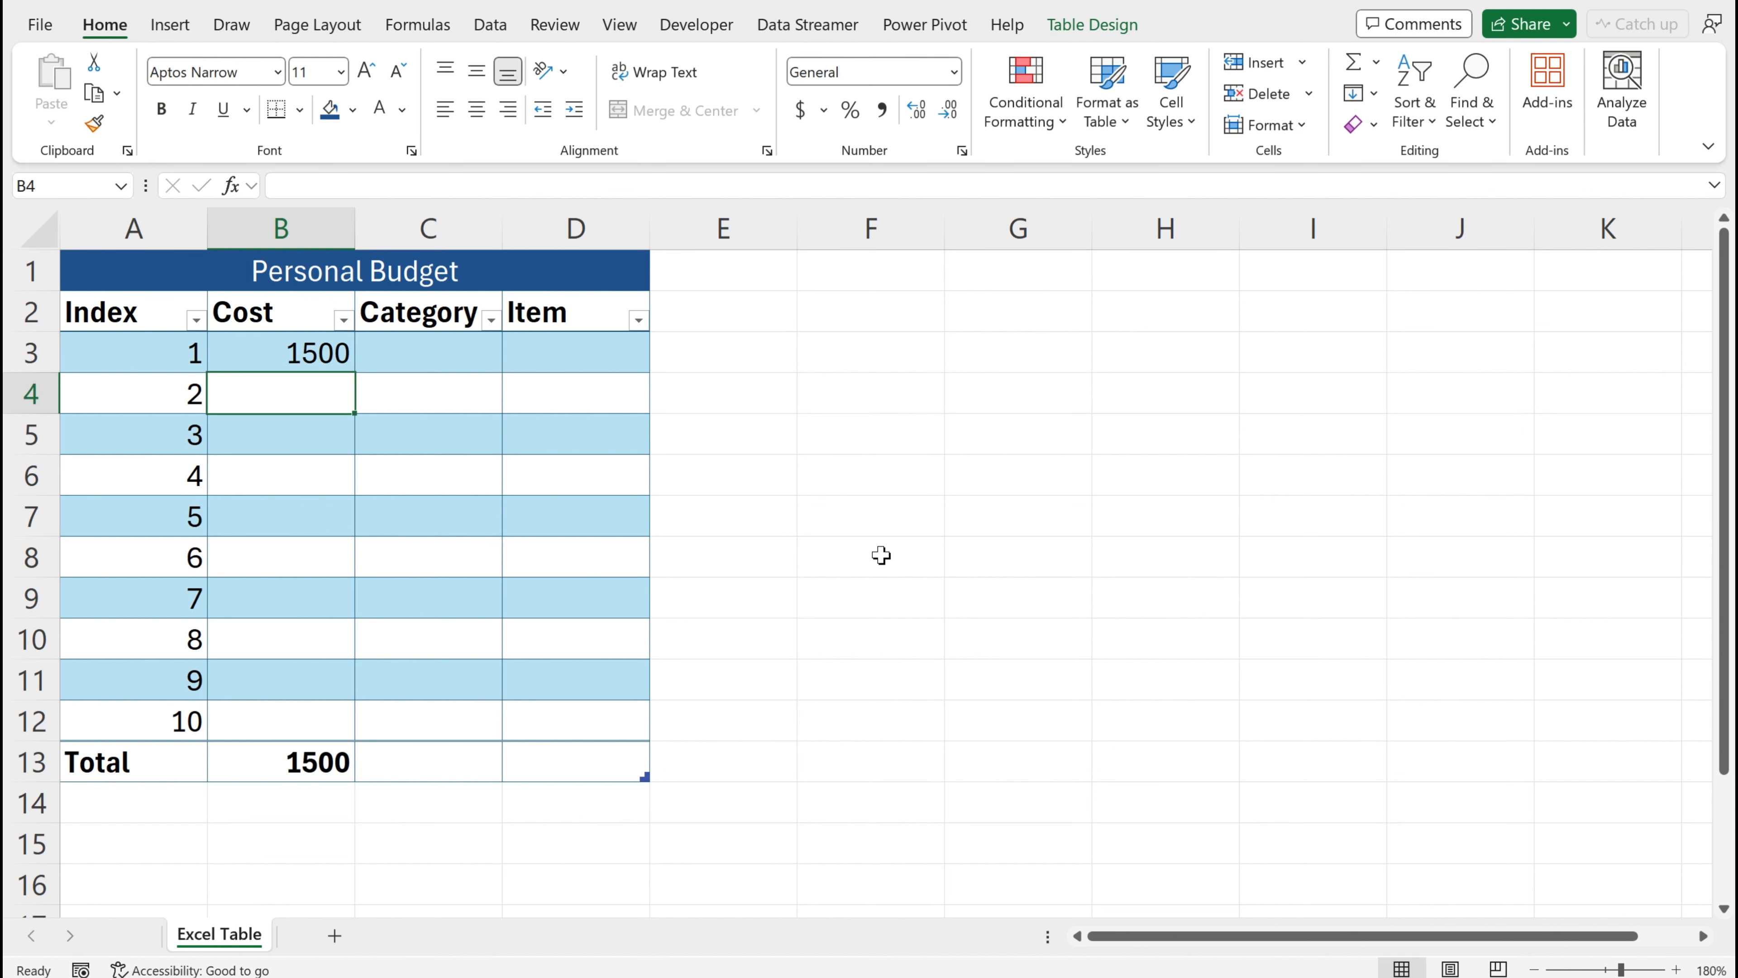
pyautogui.write('250')
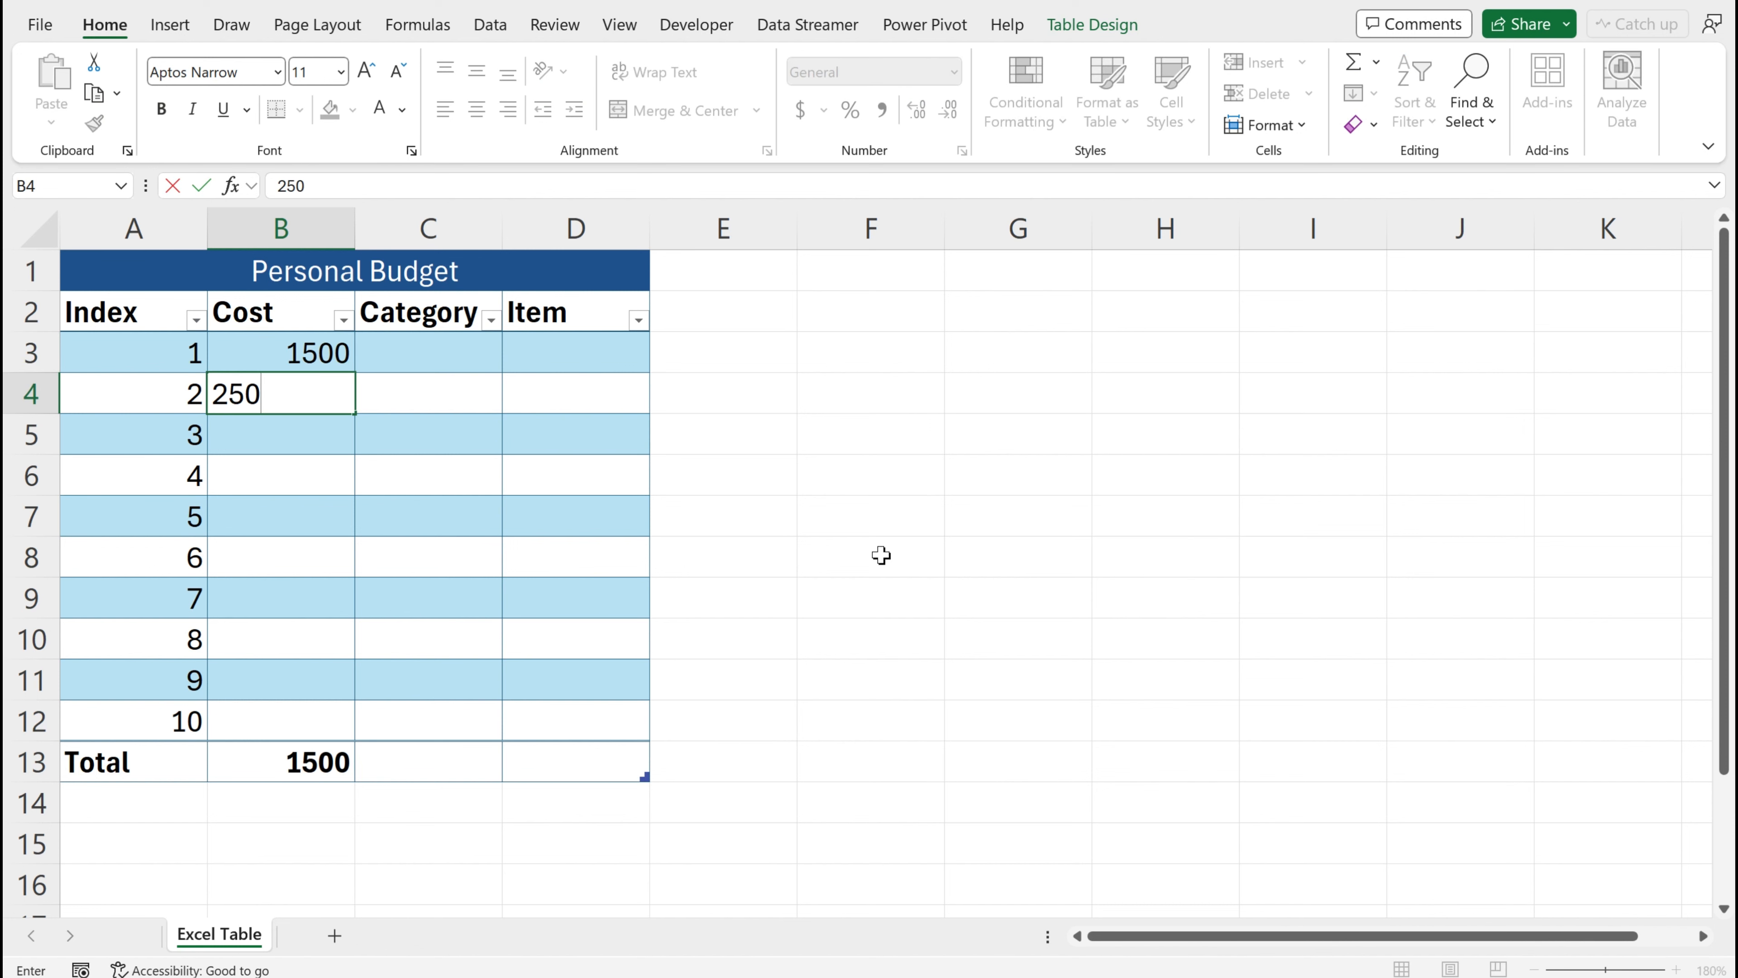
pyautogui.press('Return')
pyautogui.write('65')
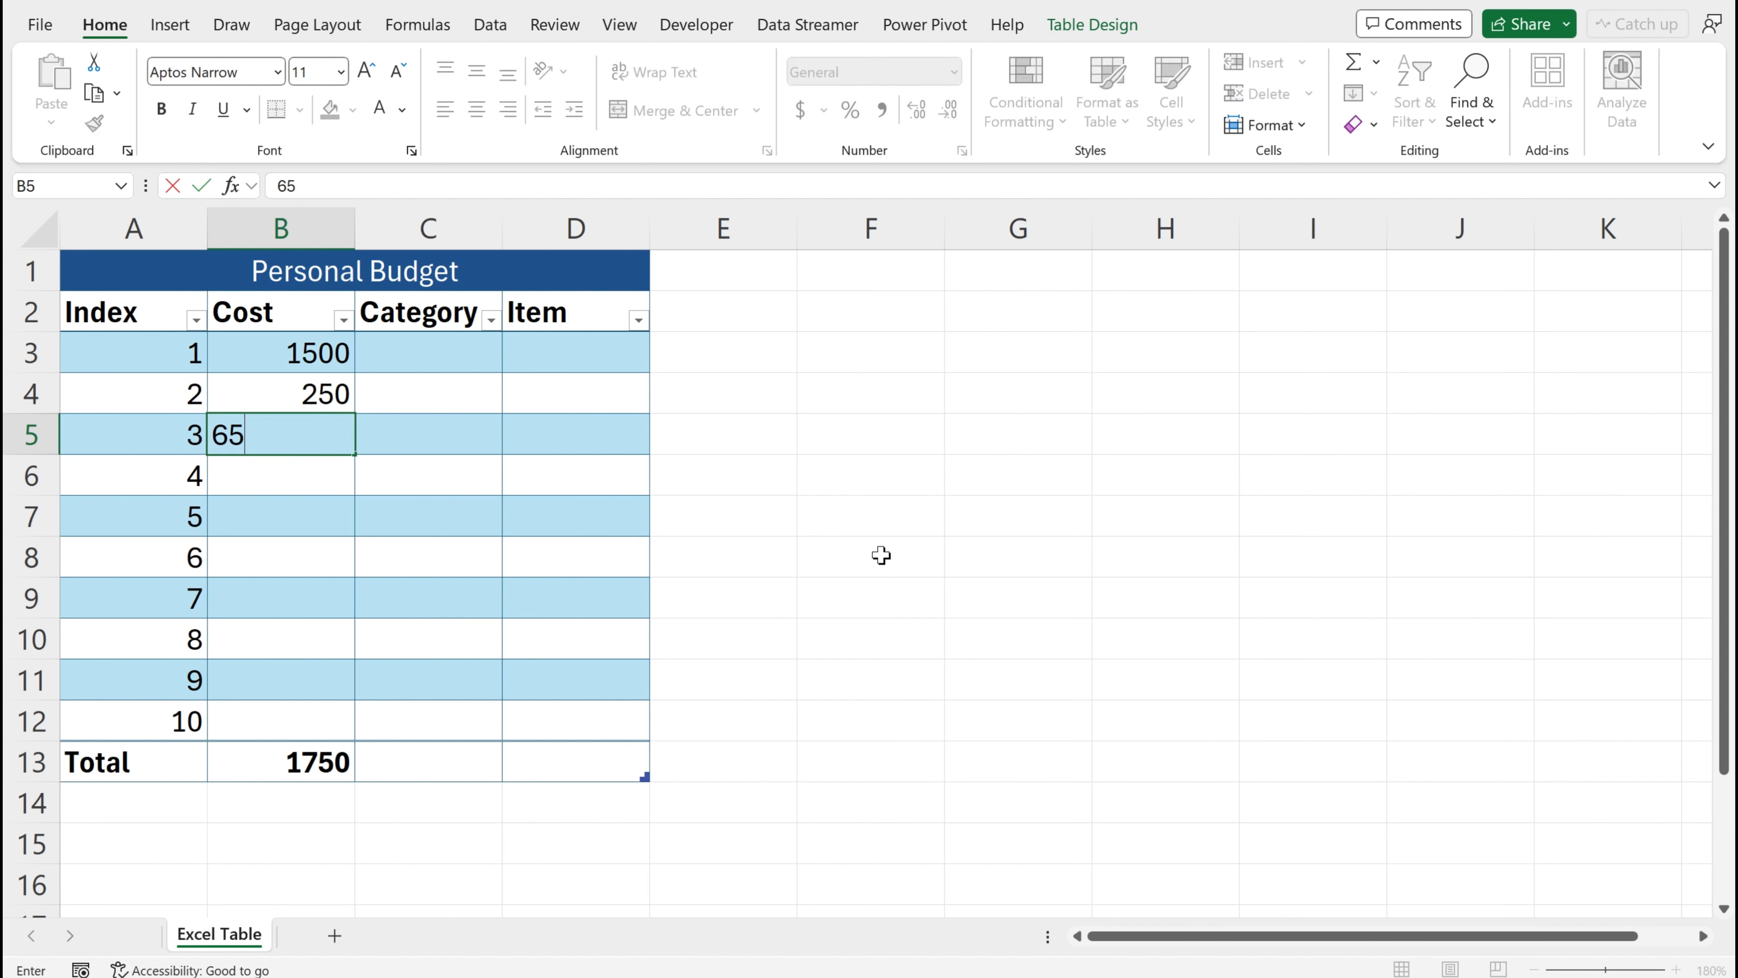
pyautogui.press('Return')
pyautogui.write('35')
pyautogui.press('Return')
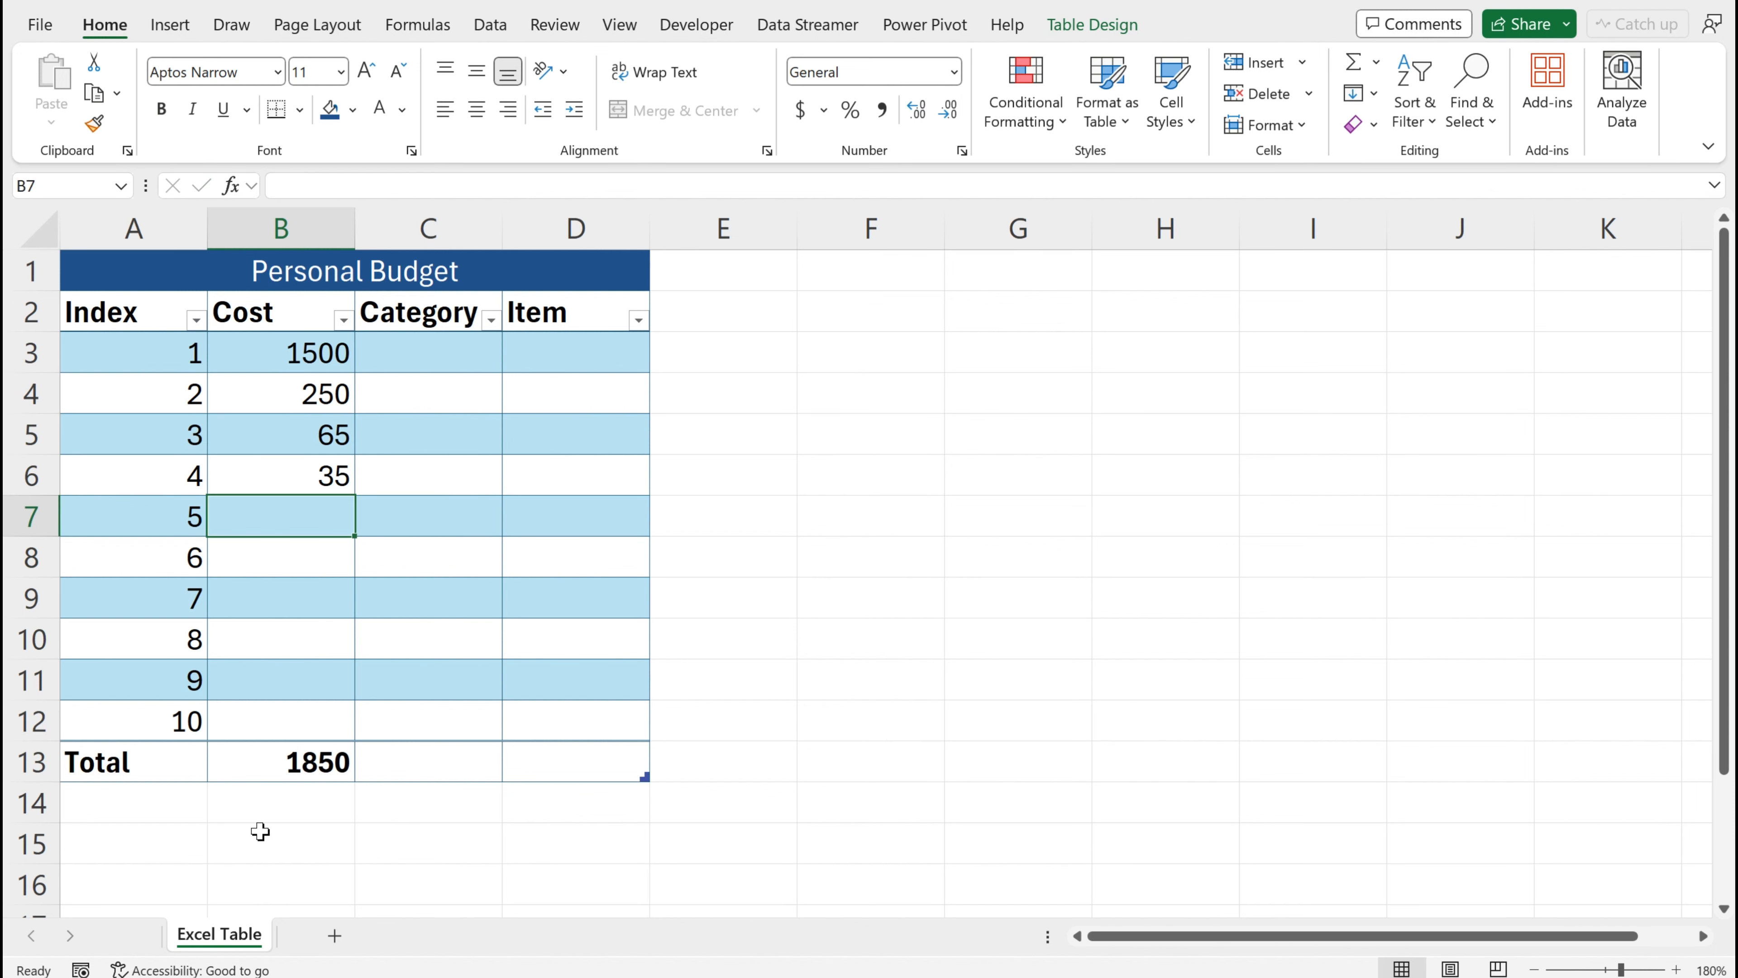
pyautogui.write('300')
pyautogui.press('Return')
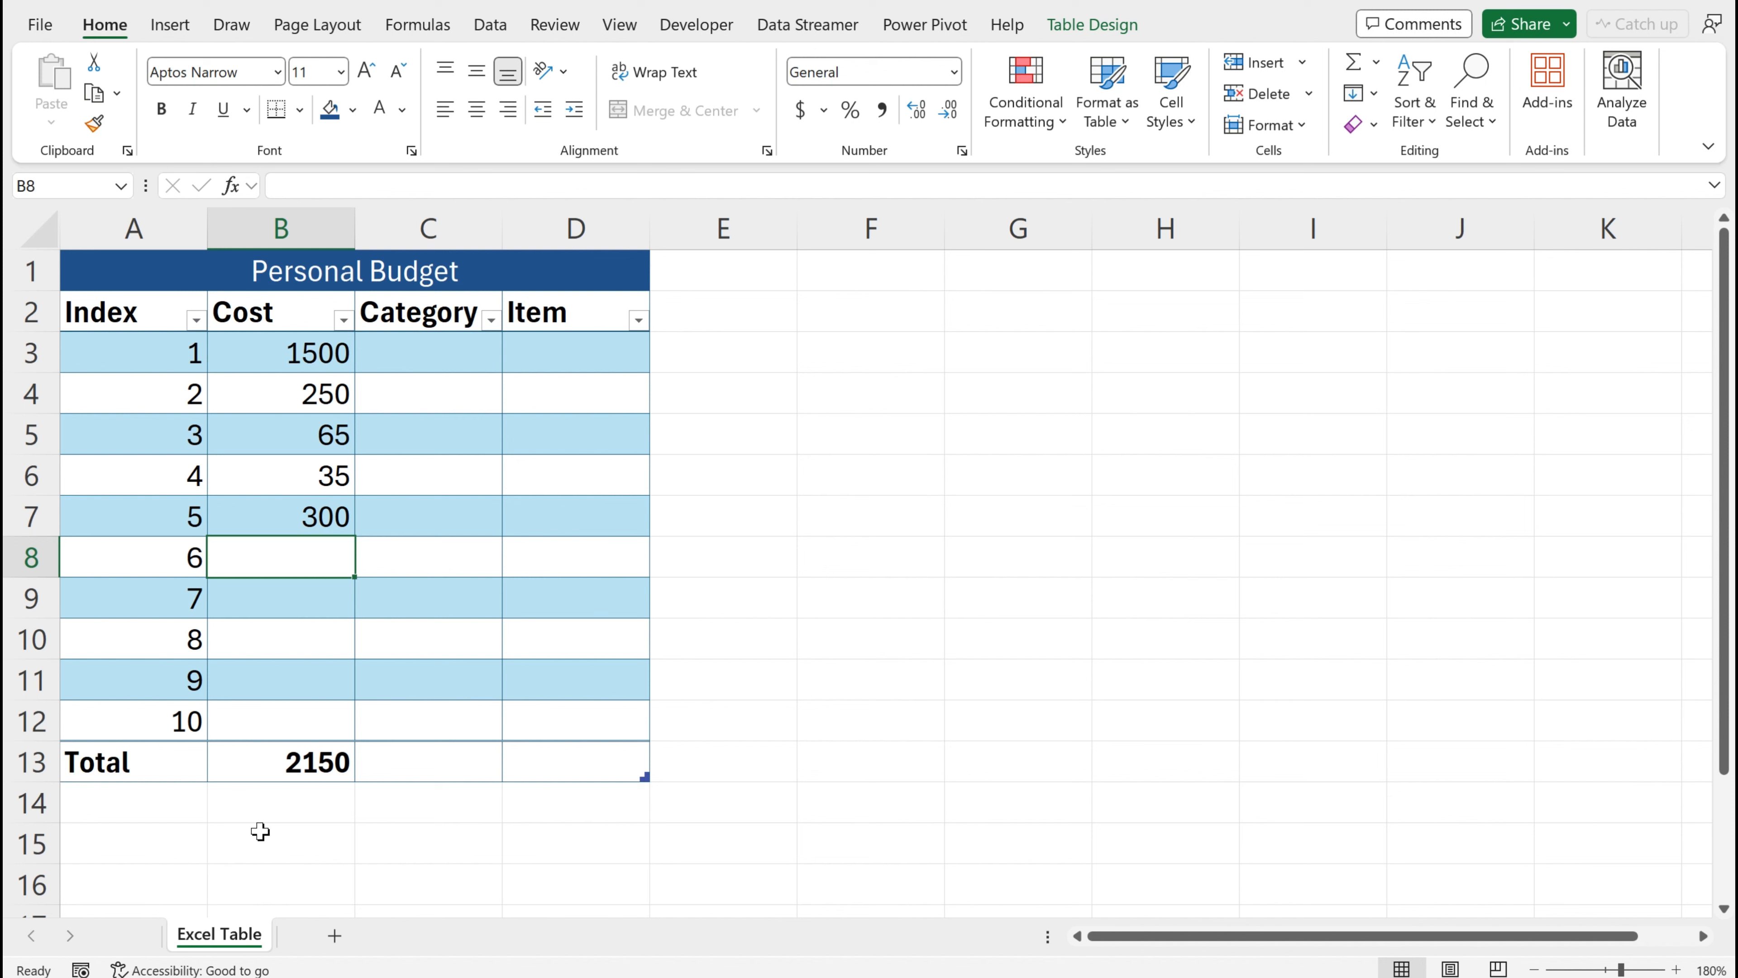
pyautogui.write('56')
pyautogui.press('Return')
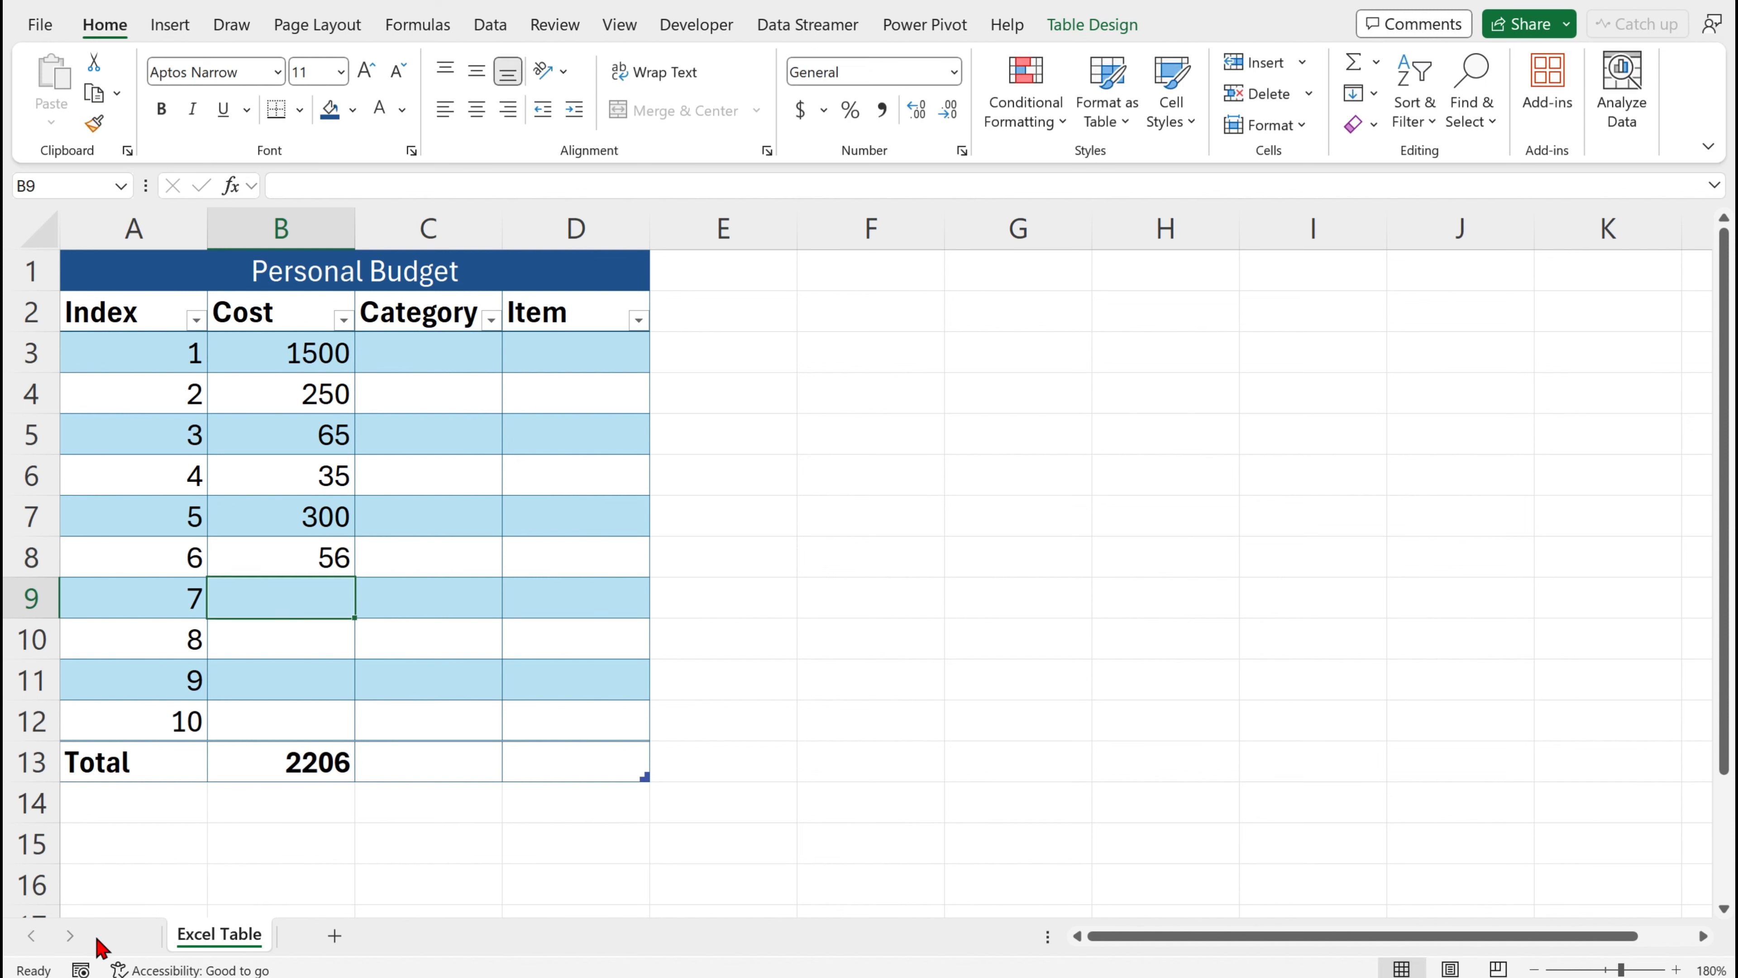
pyautogui.write('100')
pyautogui.press('Return')
pyautogui.write('256')
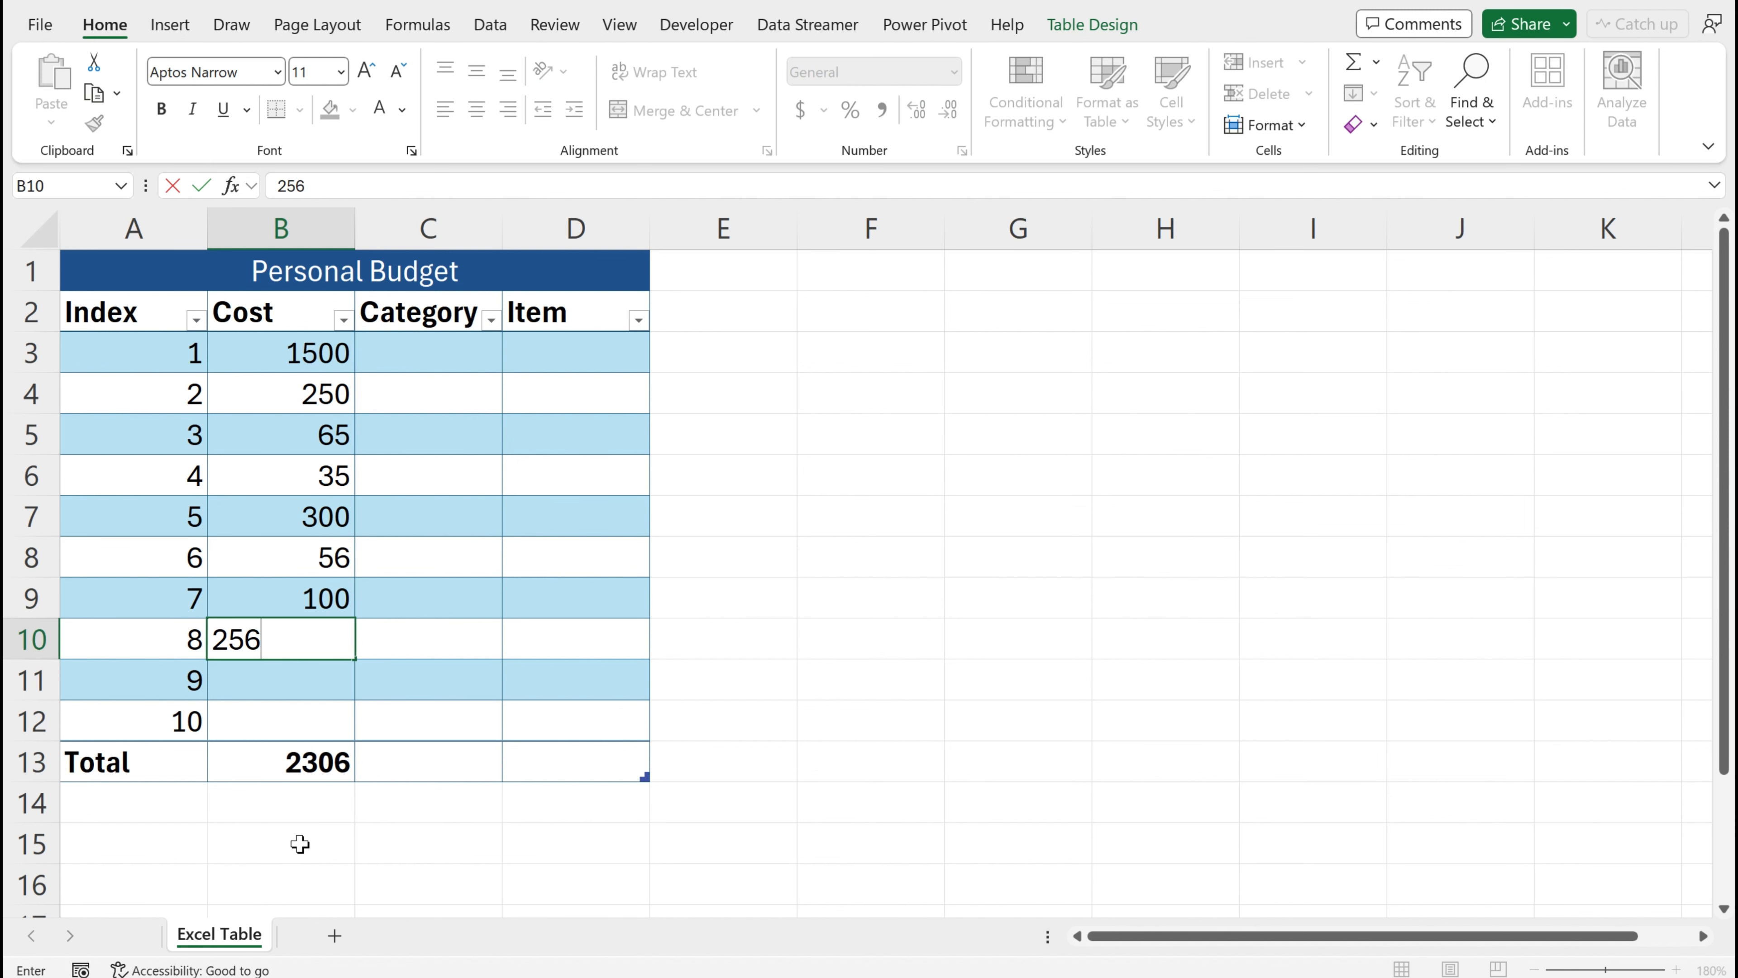
pyautogui.press('Return')
pyautogui.write('120')
pyautogui.press('Return')
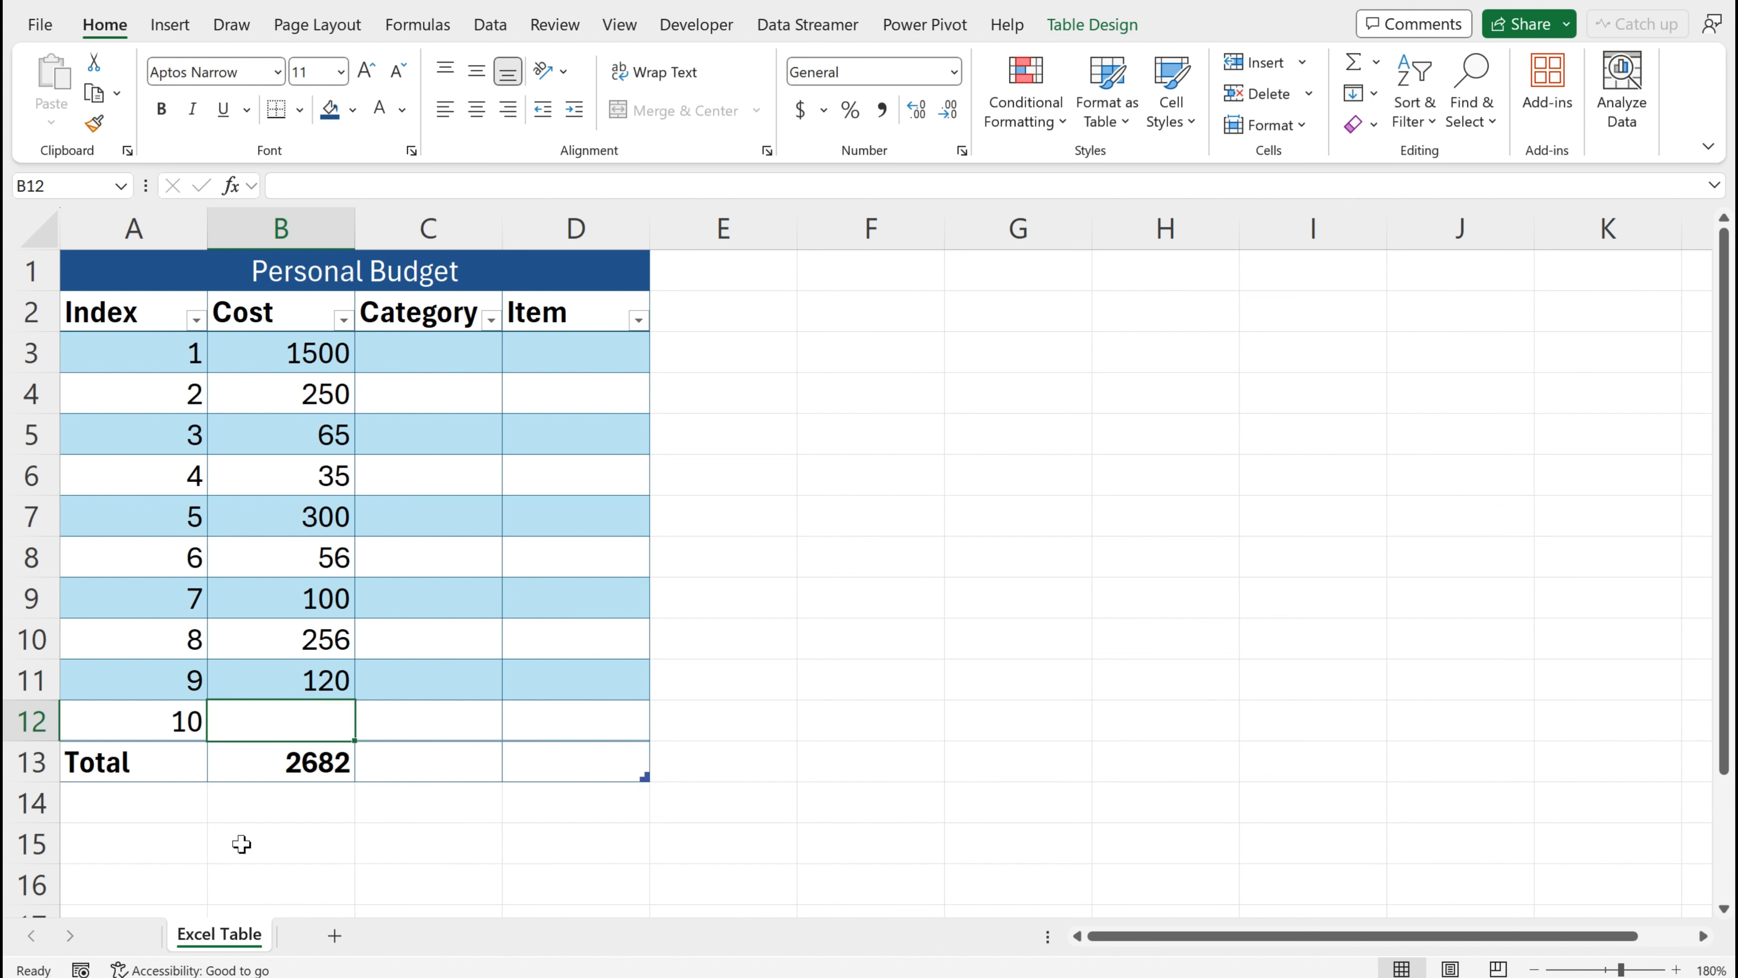
pyautogui.write('50')
pyautogui.press('Return')
# Apply the Accounting number format to the Cost column cells including the total
pyautogui.press('Tab')
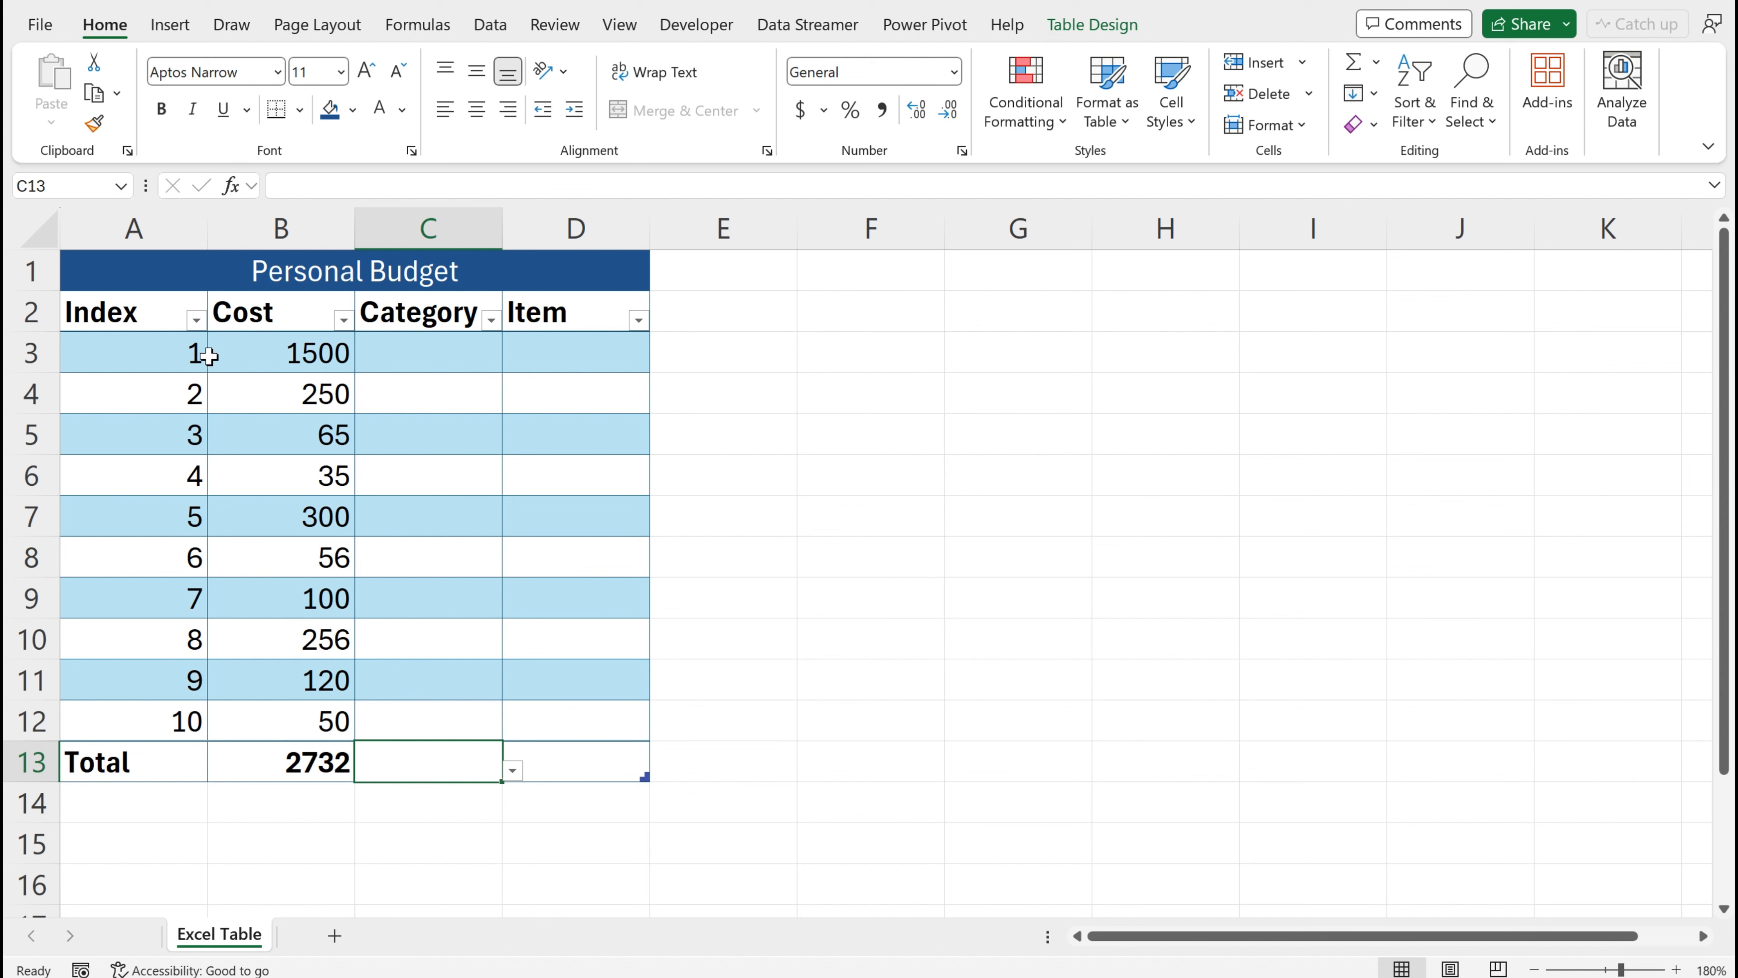
pyautogui.moveTo(253, 351); pyautogui.dragTo(263, 761)
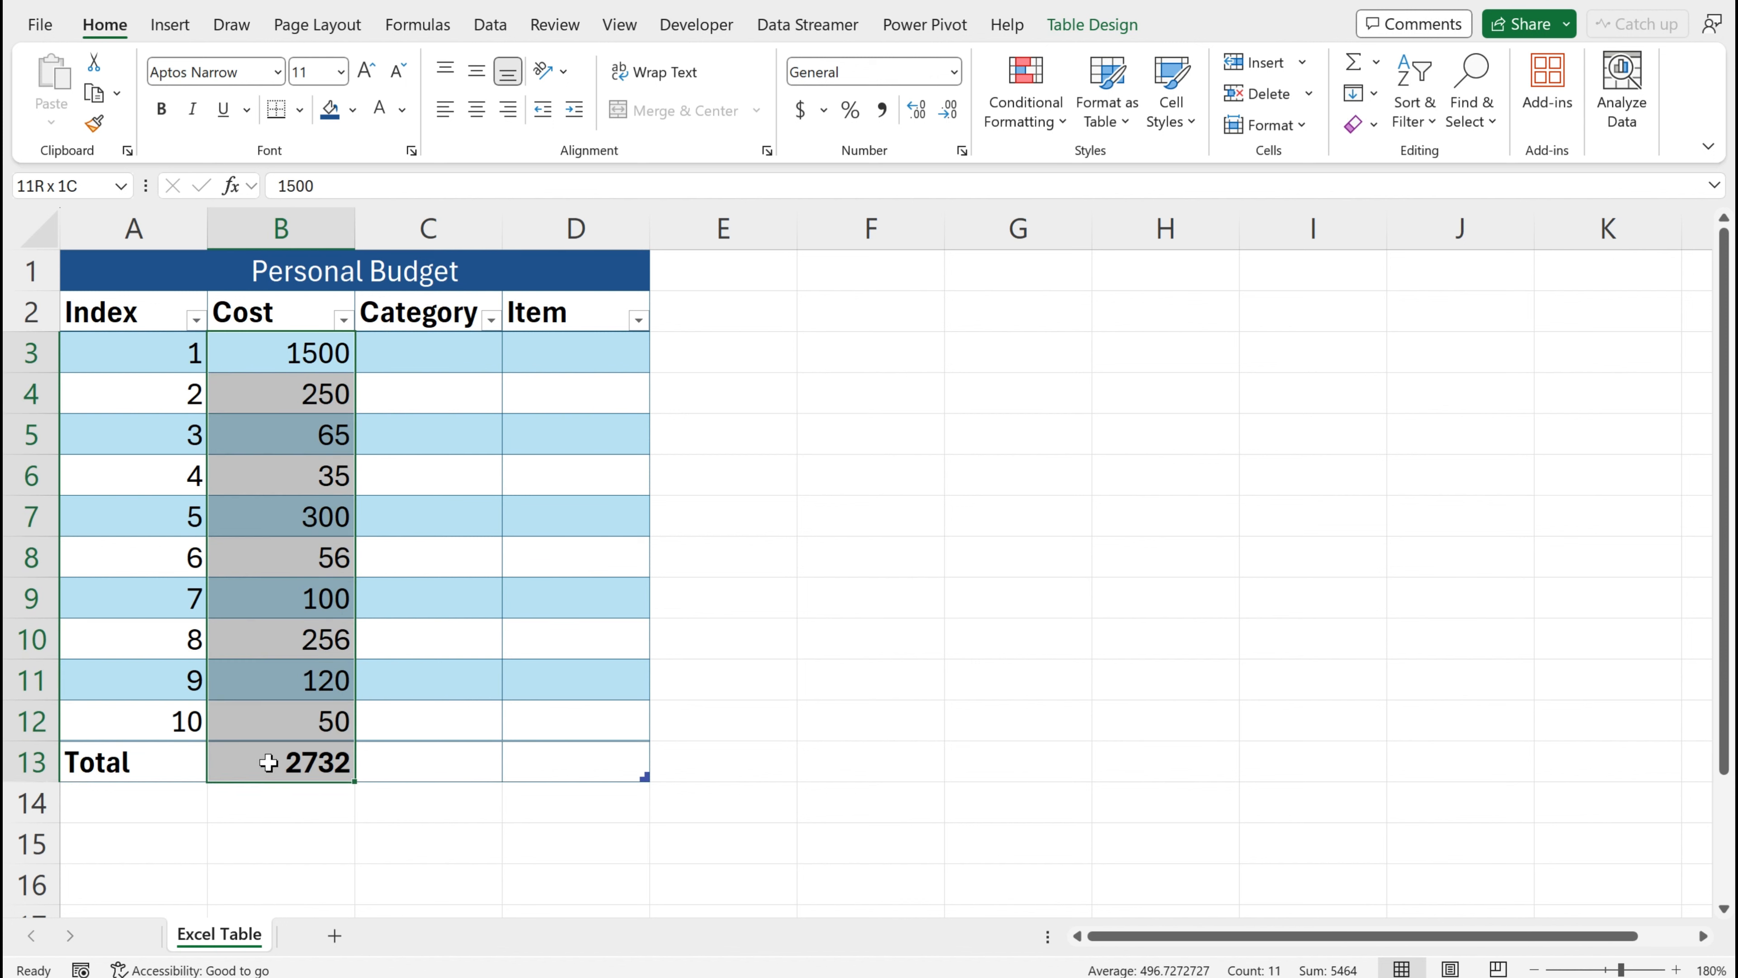
pyautogui.click(801, 110)
pyautogui.press('Right')
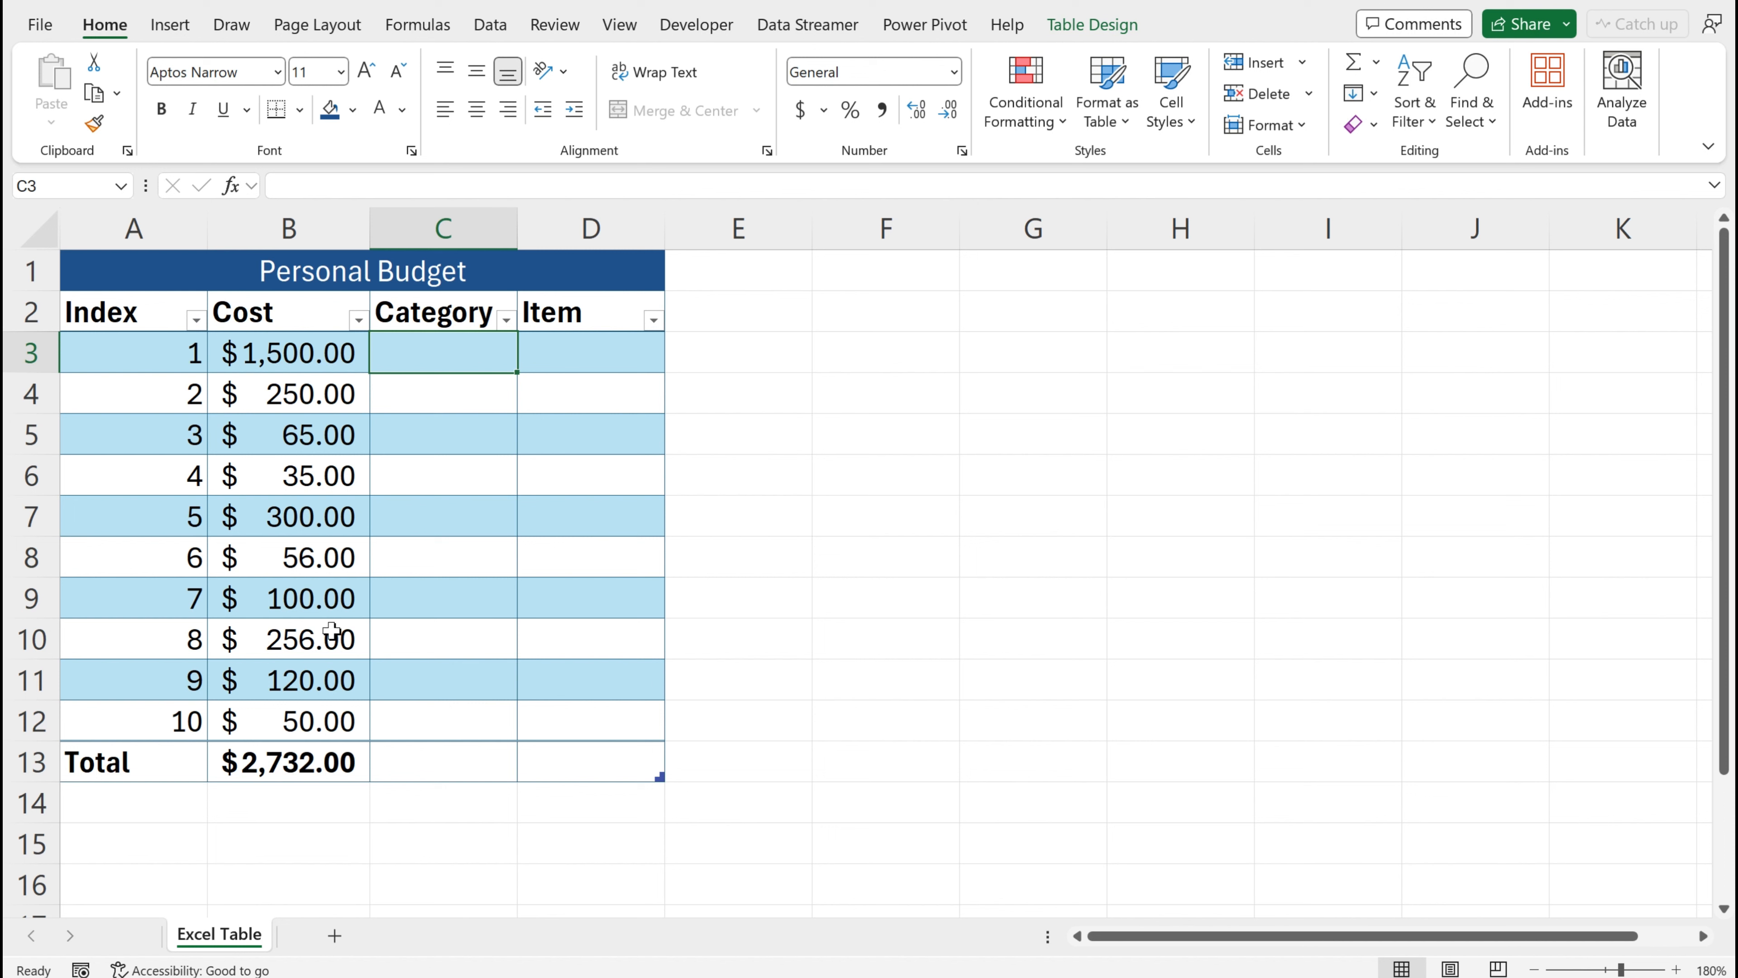
# Enter Housing in the first three Category rows and Food in the next two rows
pyautogui.write('Housing')
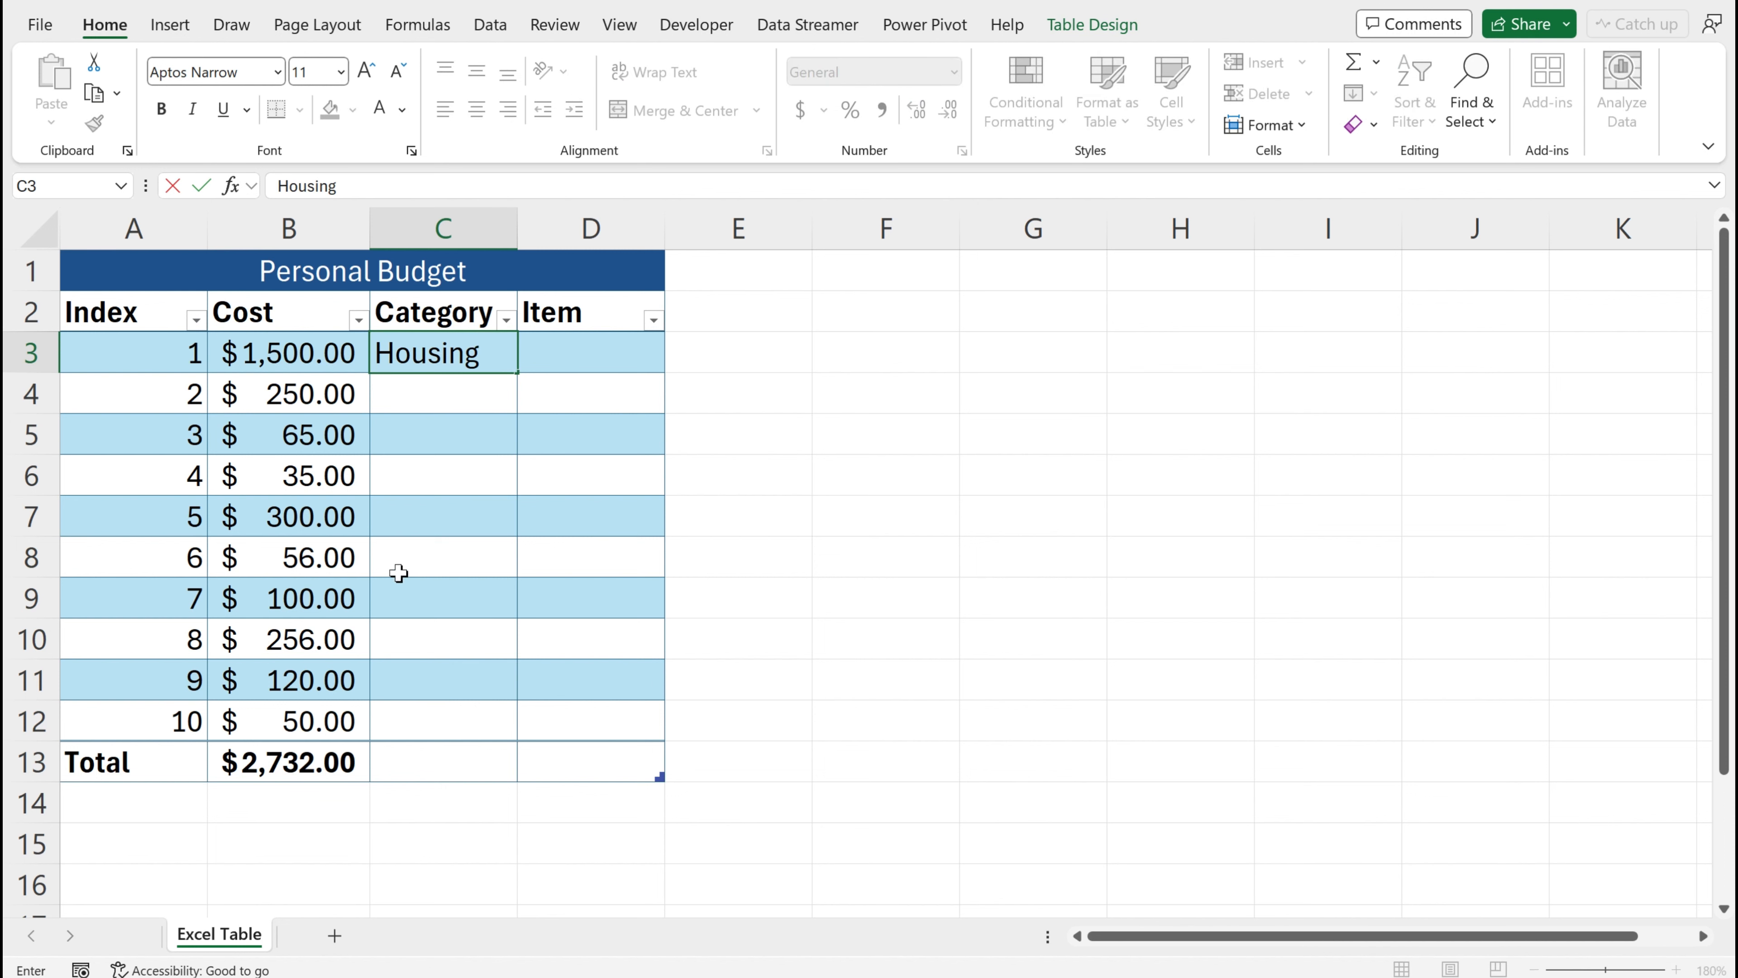
pyautogui.moveTo(516, 373); pyautogui.dragTo(498, 442)
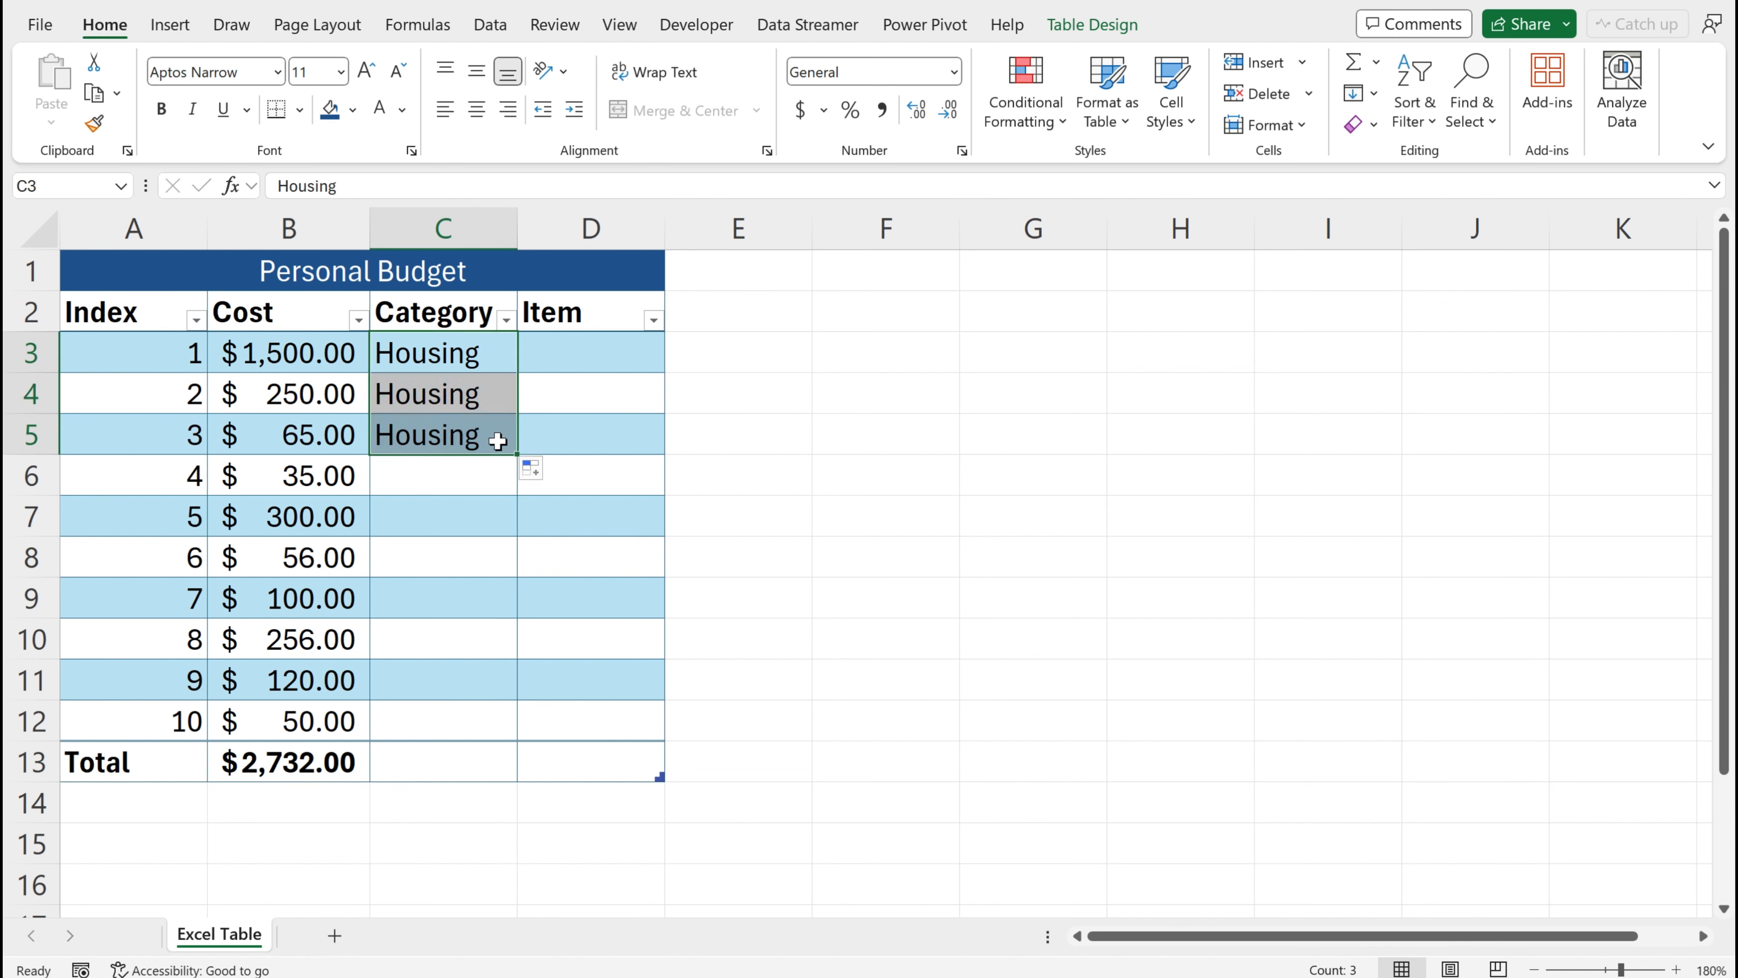
pyautogui.click(426, 470)
pyautogui.write('Food')
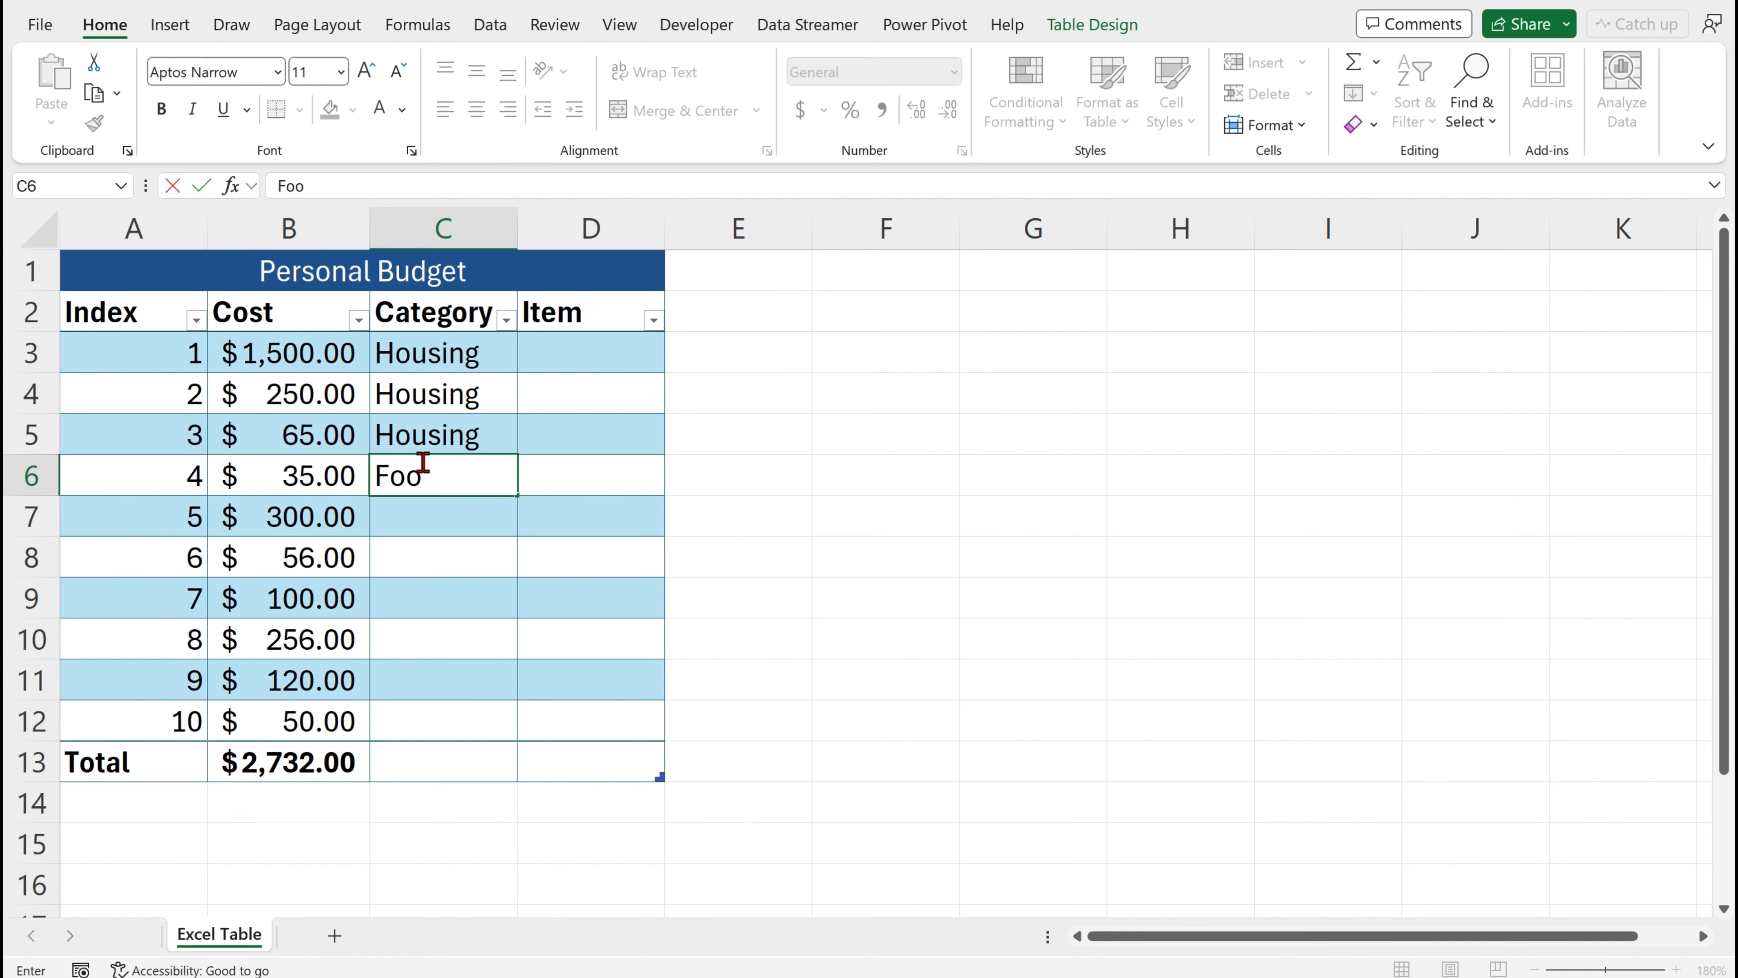
pyautogui.press('Return')
pyautogui.write('Food')
pyautogui.press('Return')
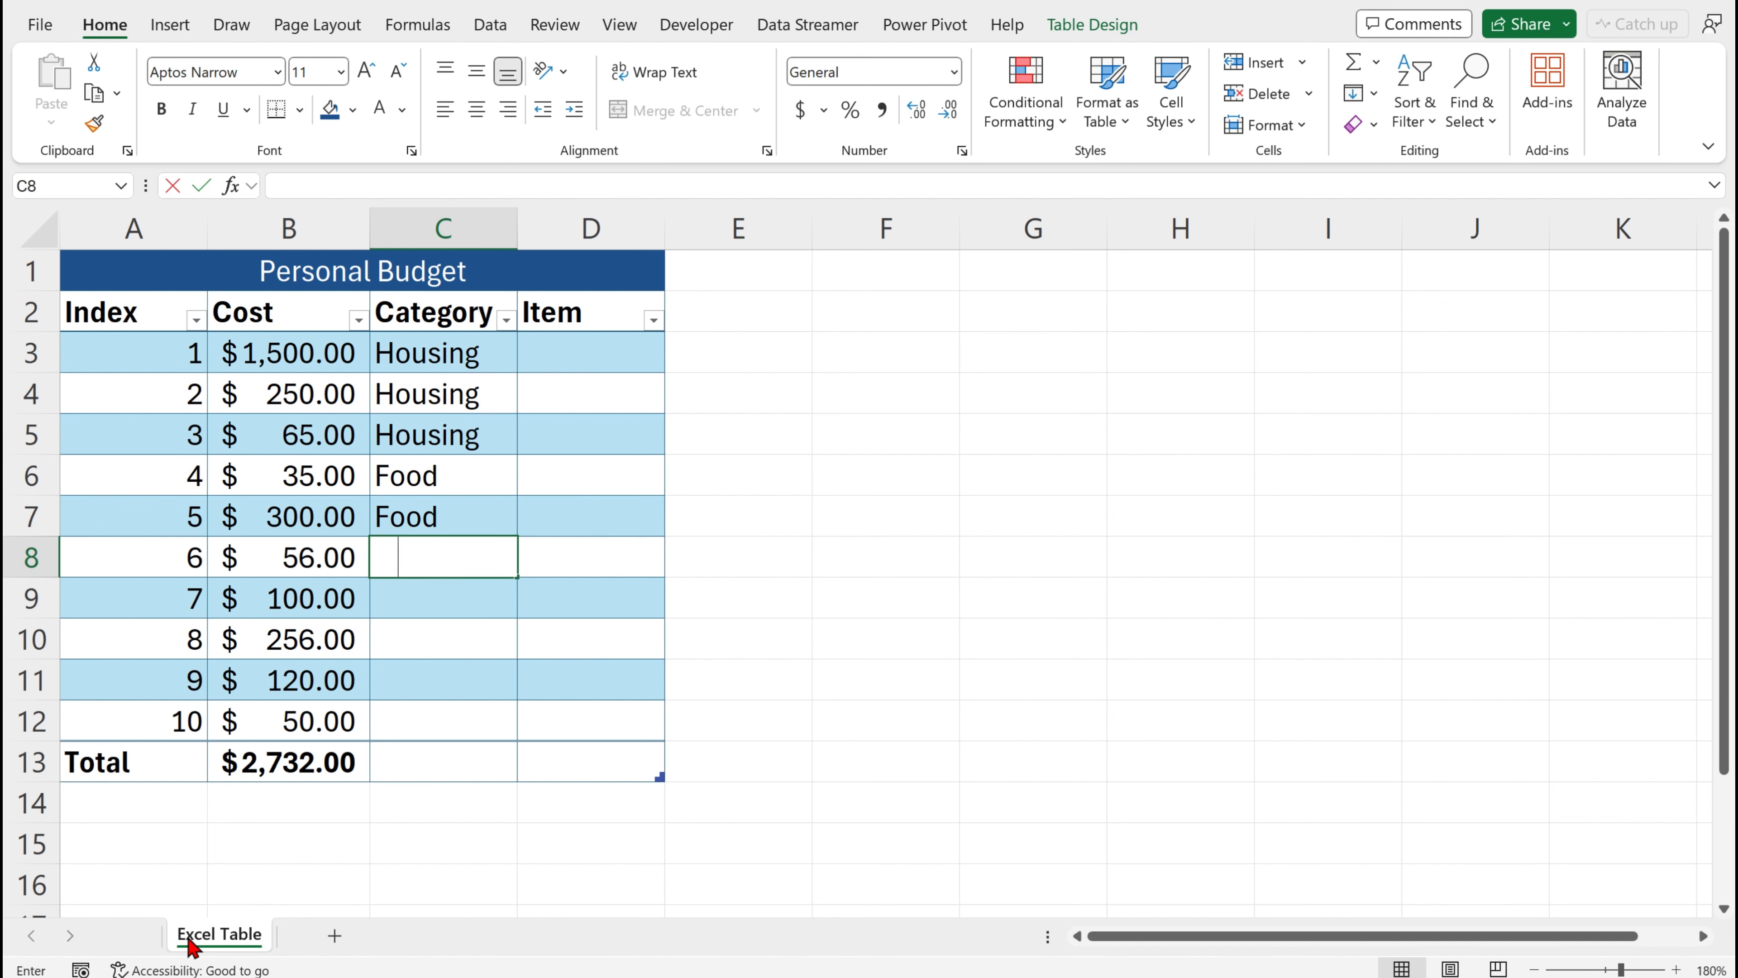
# Fill Transportation into the next two Category rows and widen the Category column to fit
pyautogui.write('Transportation')
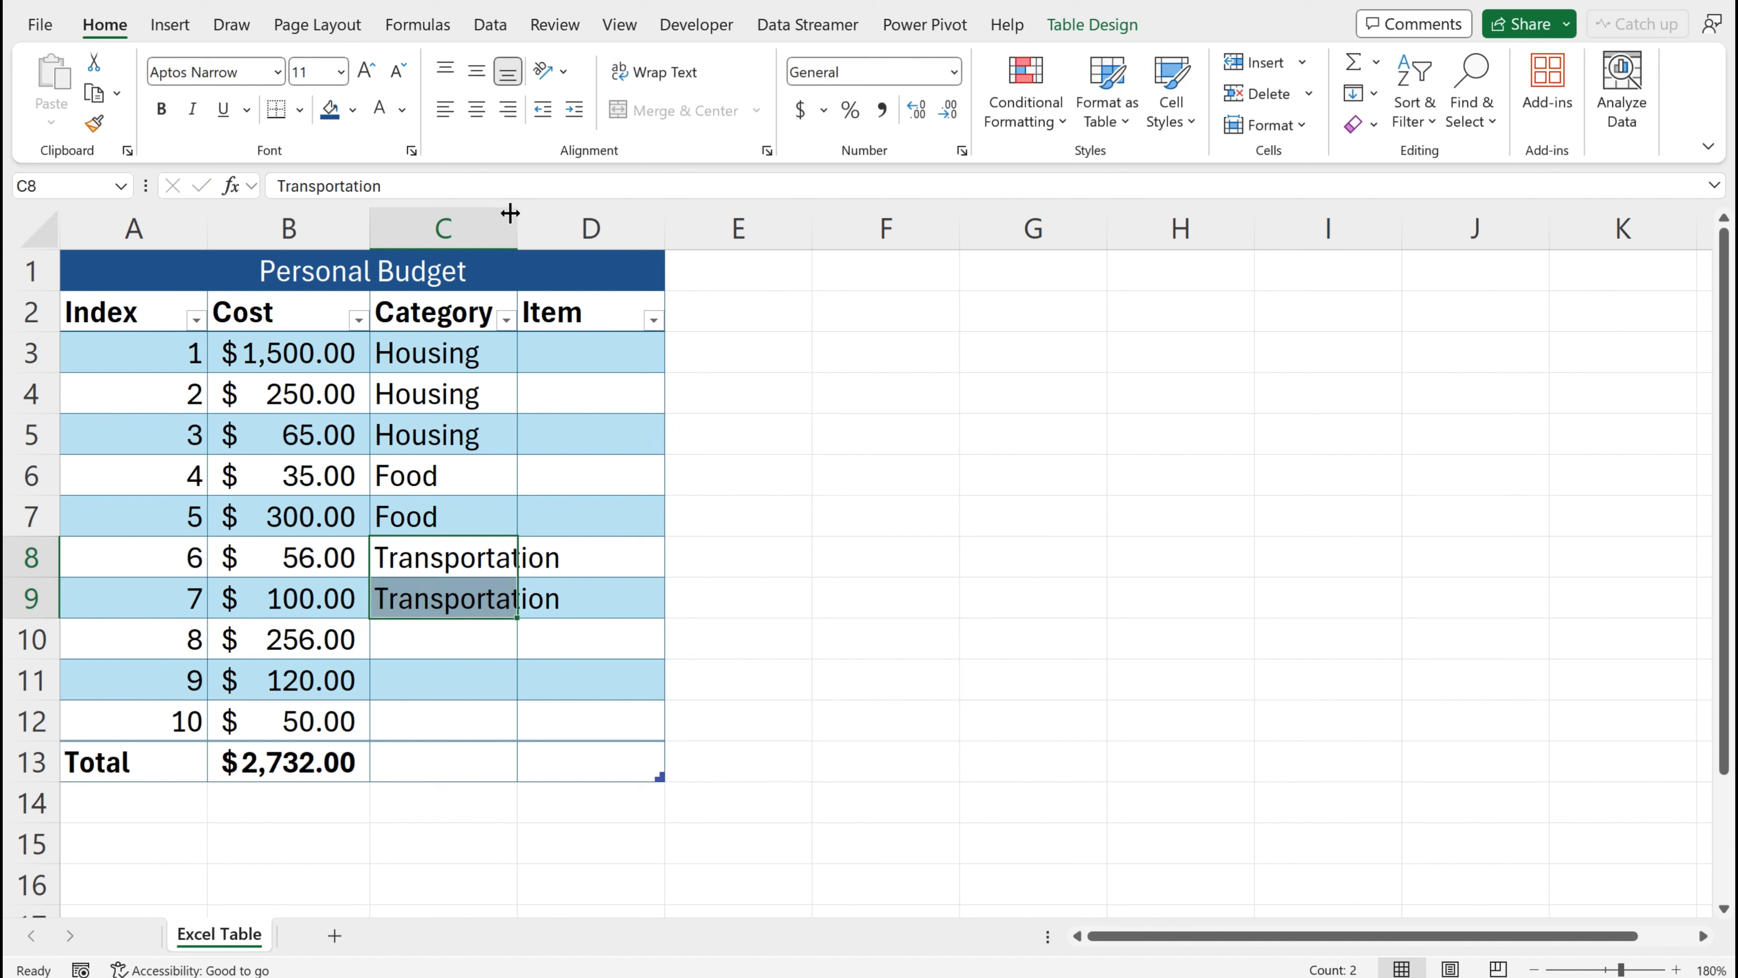
pyautogui.moveTo(509, 213); pyautogui.dragTo(568, 213)
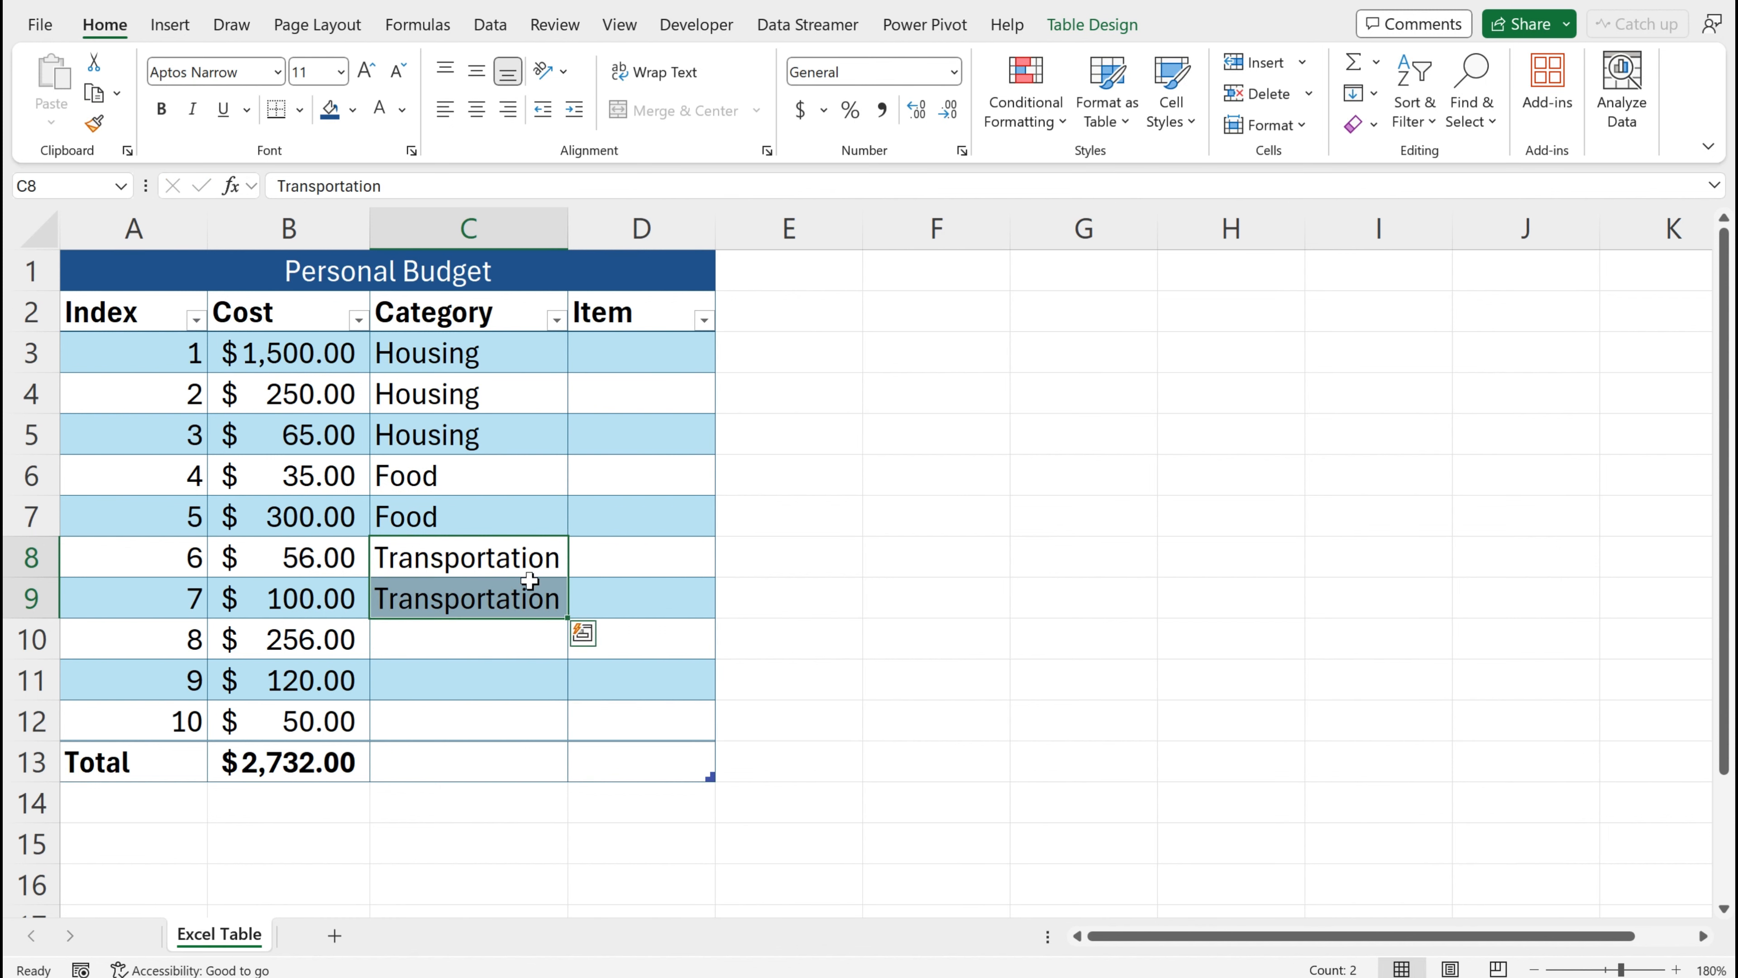
# Enter Entertainment, Emergency and Misc. in the remaining Category rows
pyautogui.click(440, 650)
pyautogui.write('E')
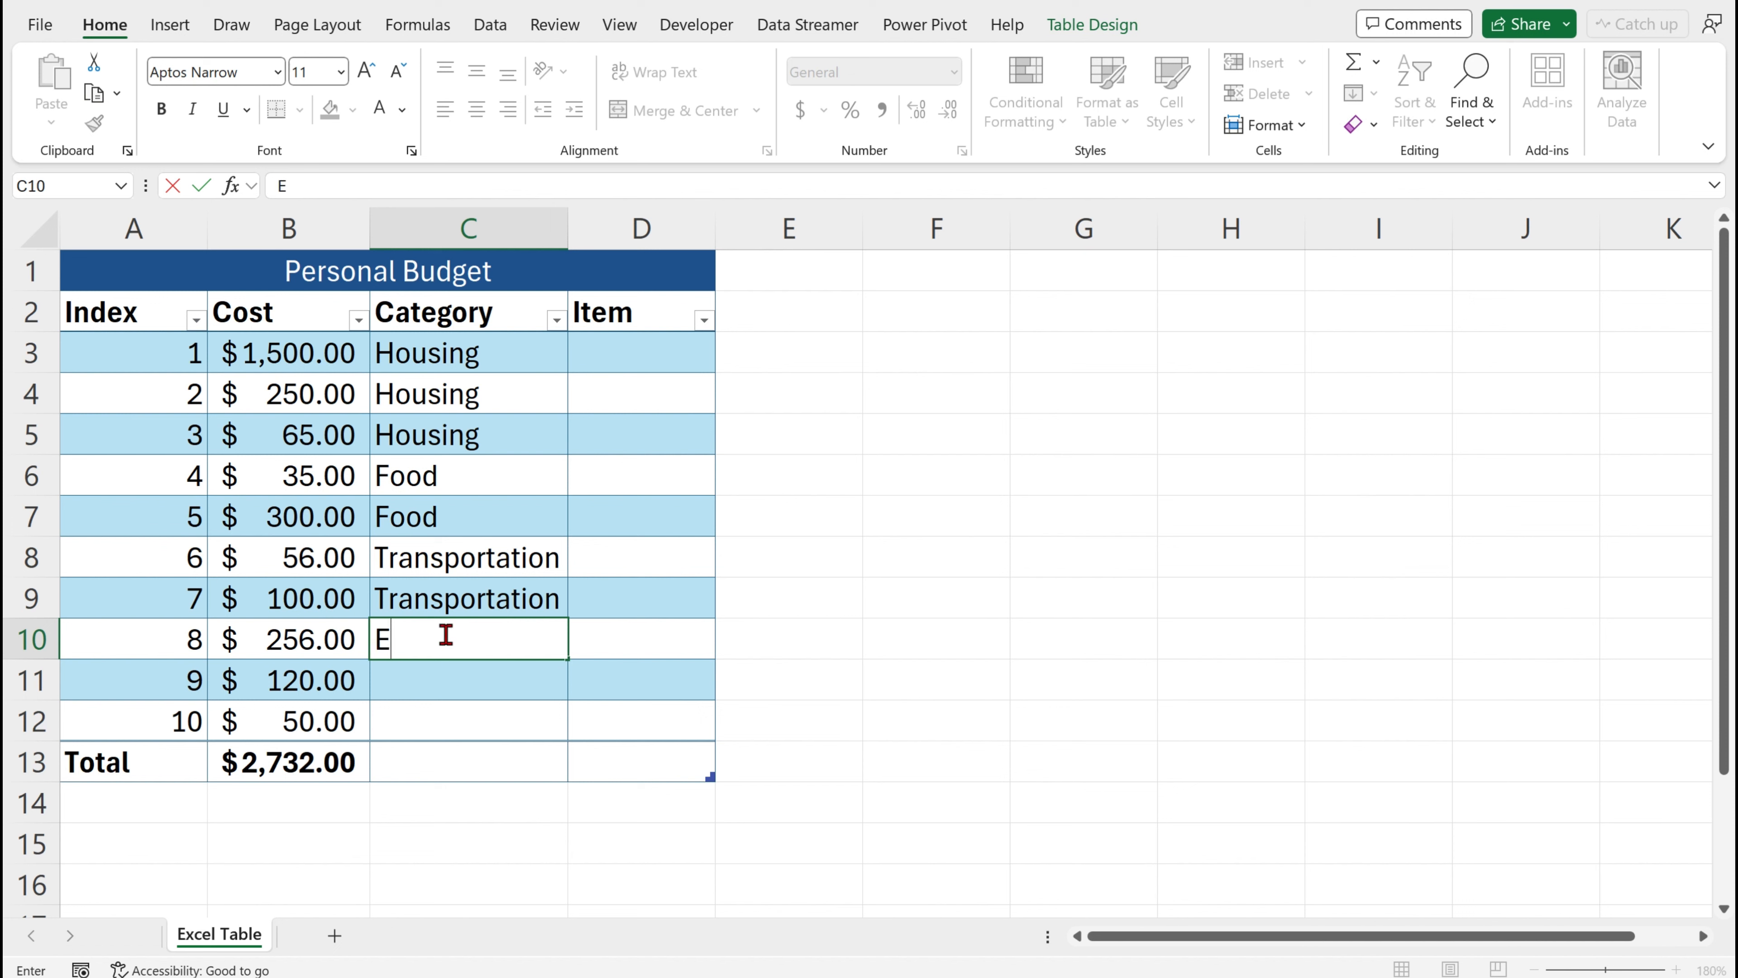
pyautogui.write('ntertainment')
pyautogui.press('Return')
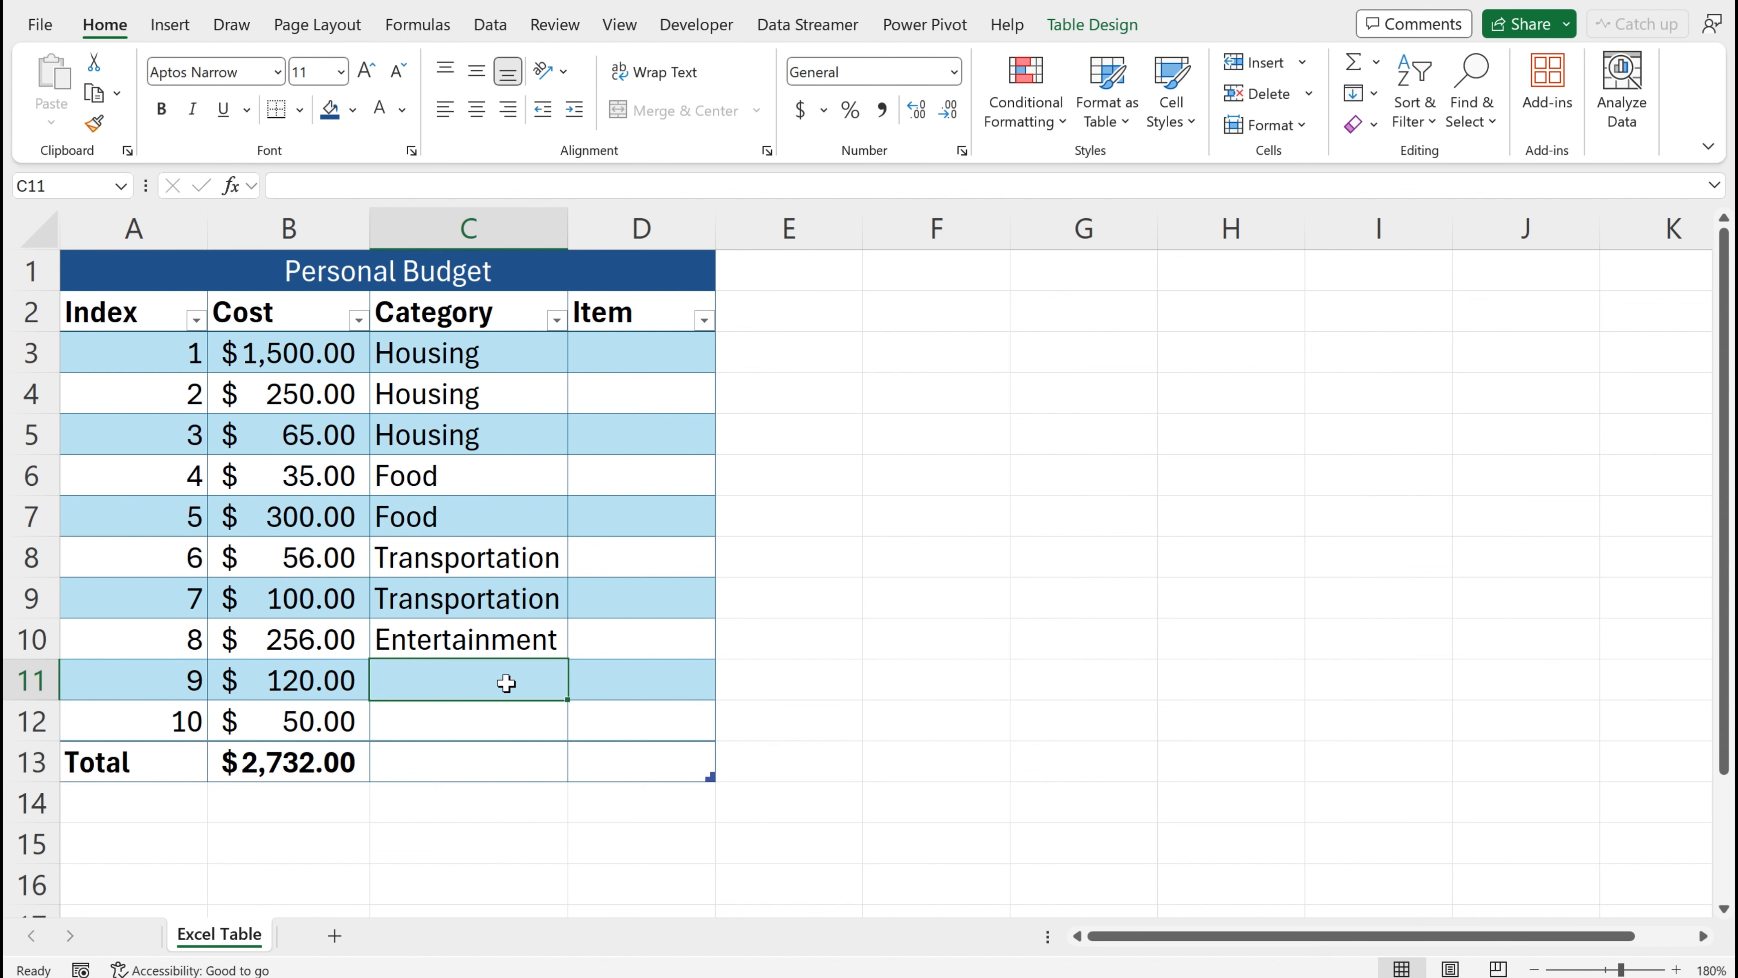
pyautogui.write('Emergency')
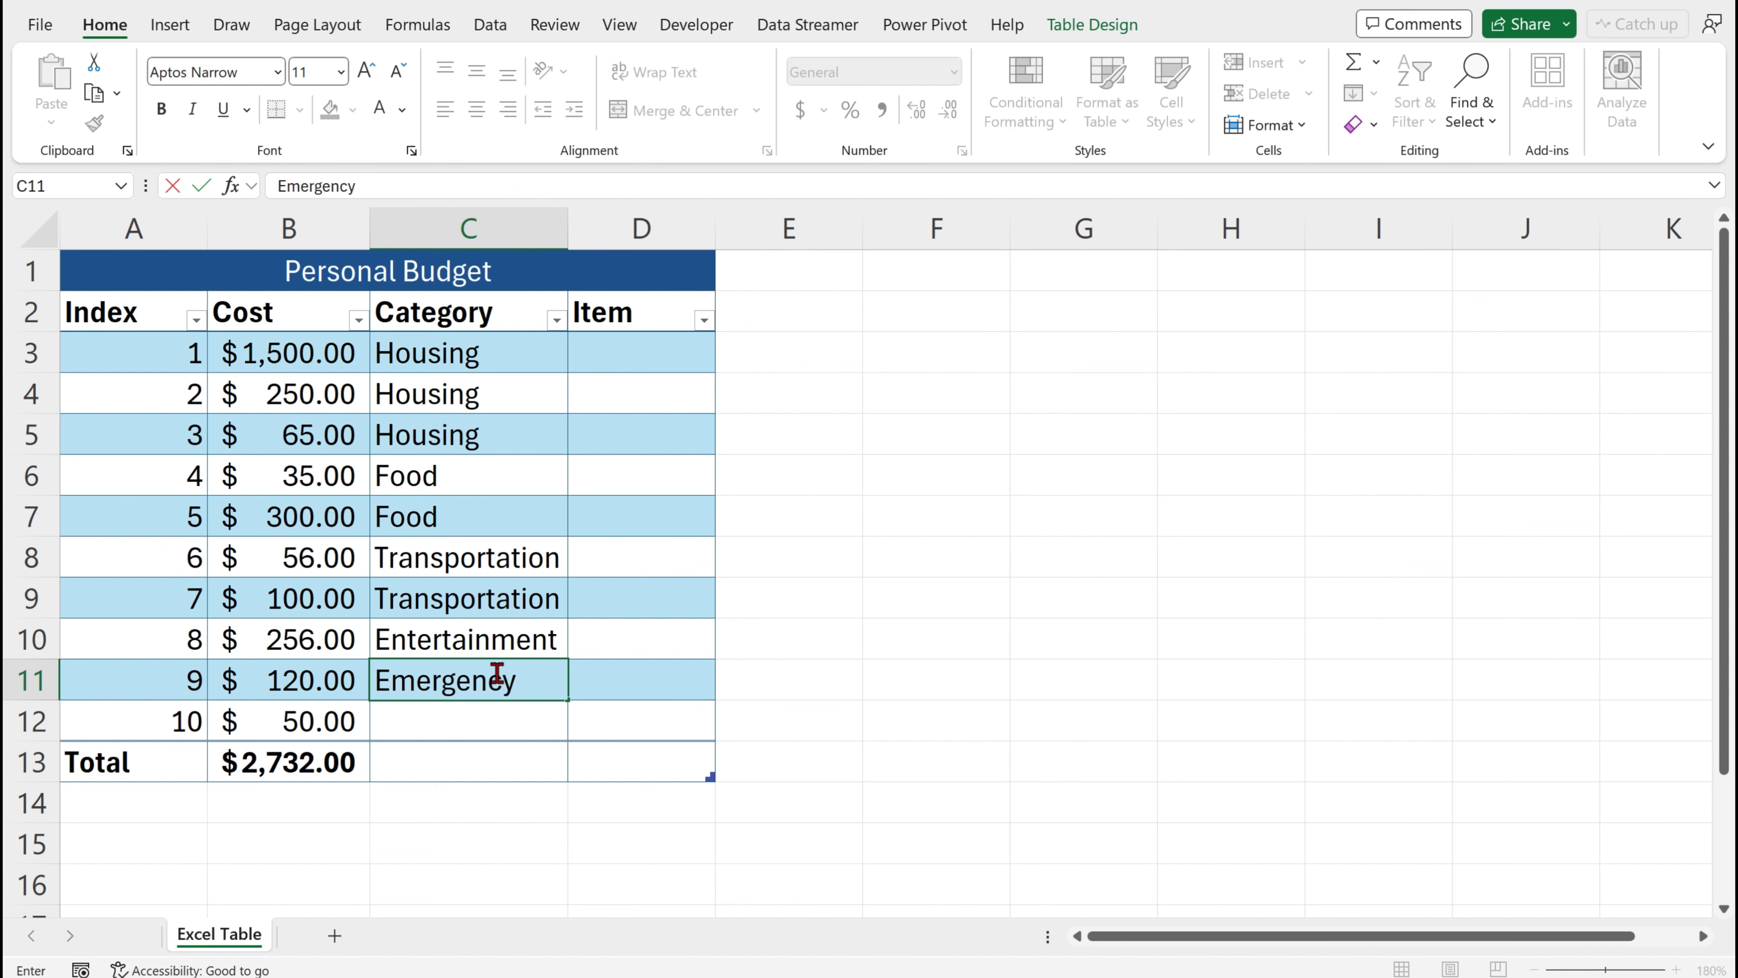
pyautogui.press('Return')
pyautogui.write('Misc.')
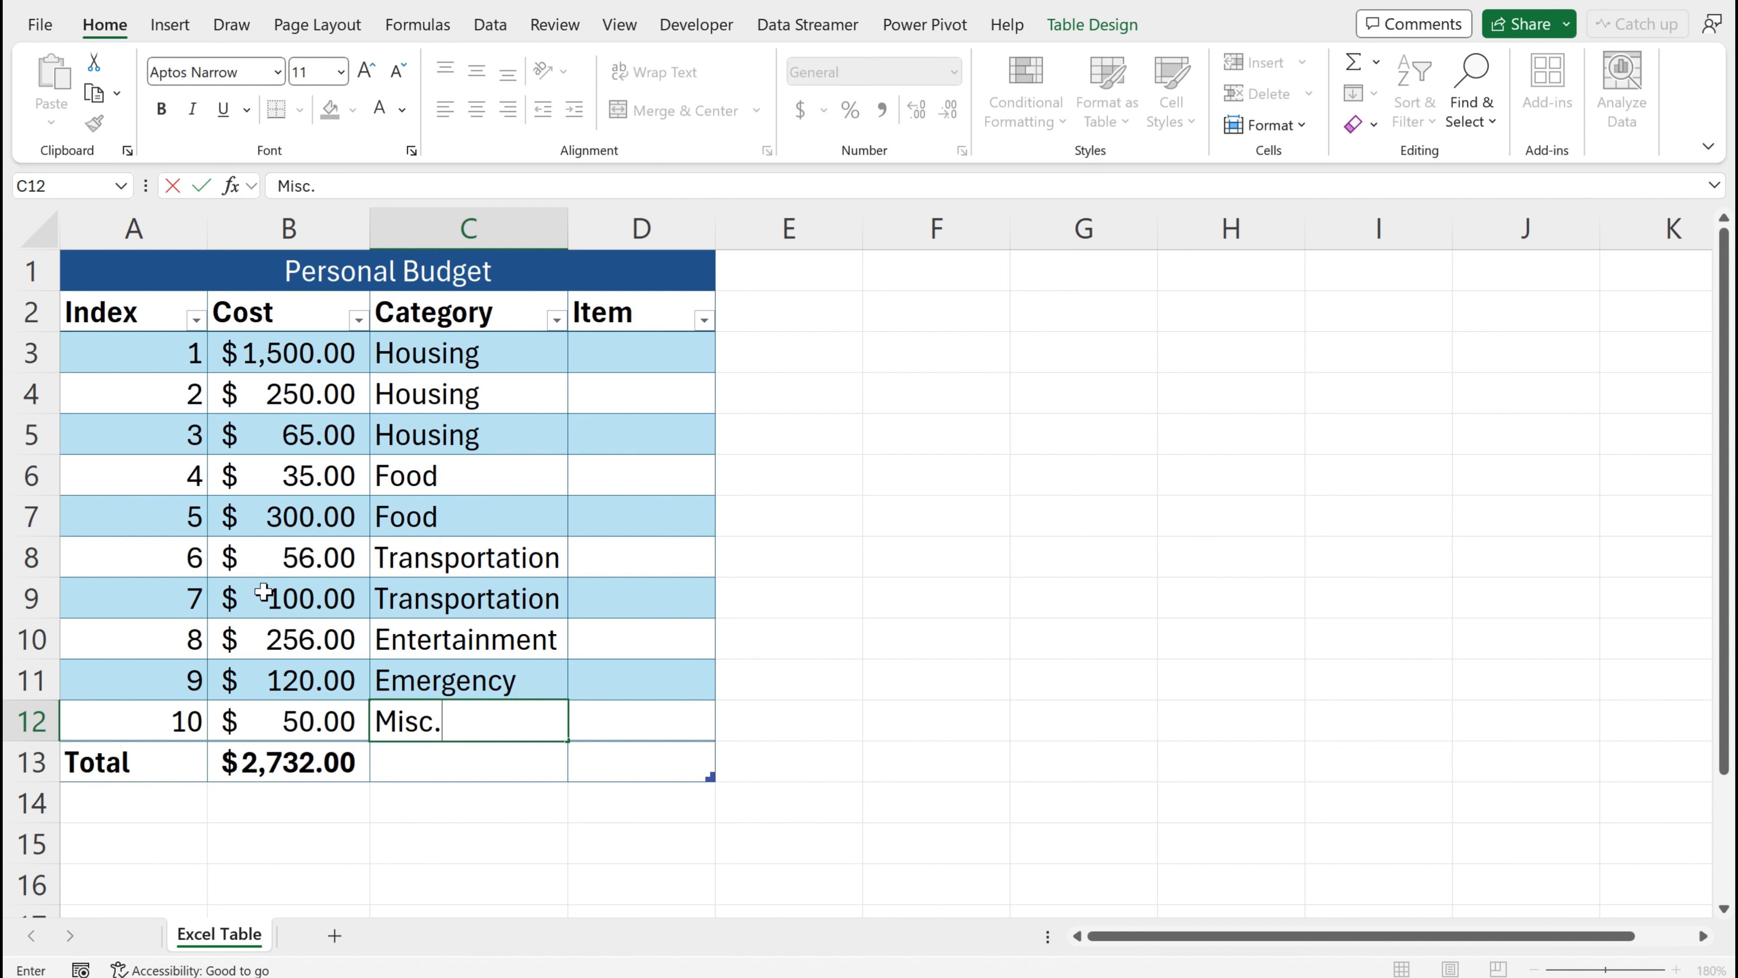
# Enter Rent, Electric, Water, Snacks and General in the first five Item rows
pyautogui.click(641, 353)
pyautogui.write('Rent')
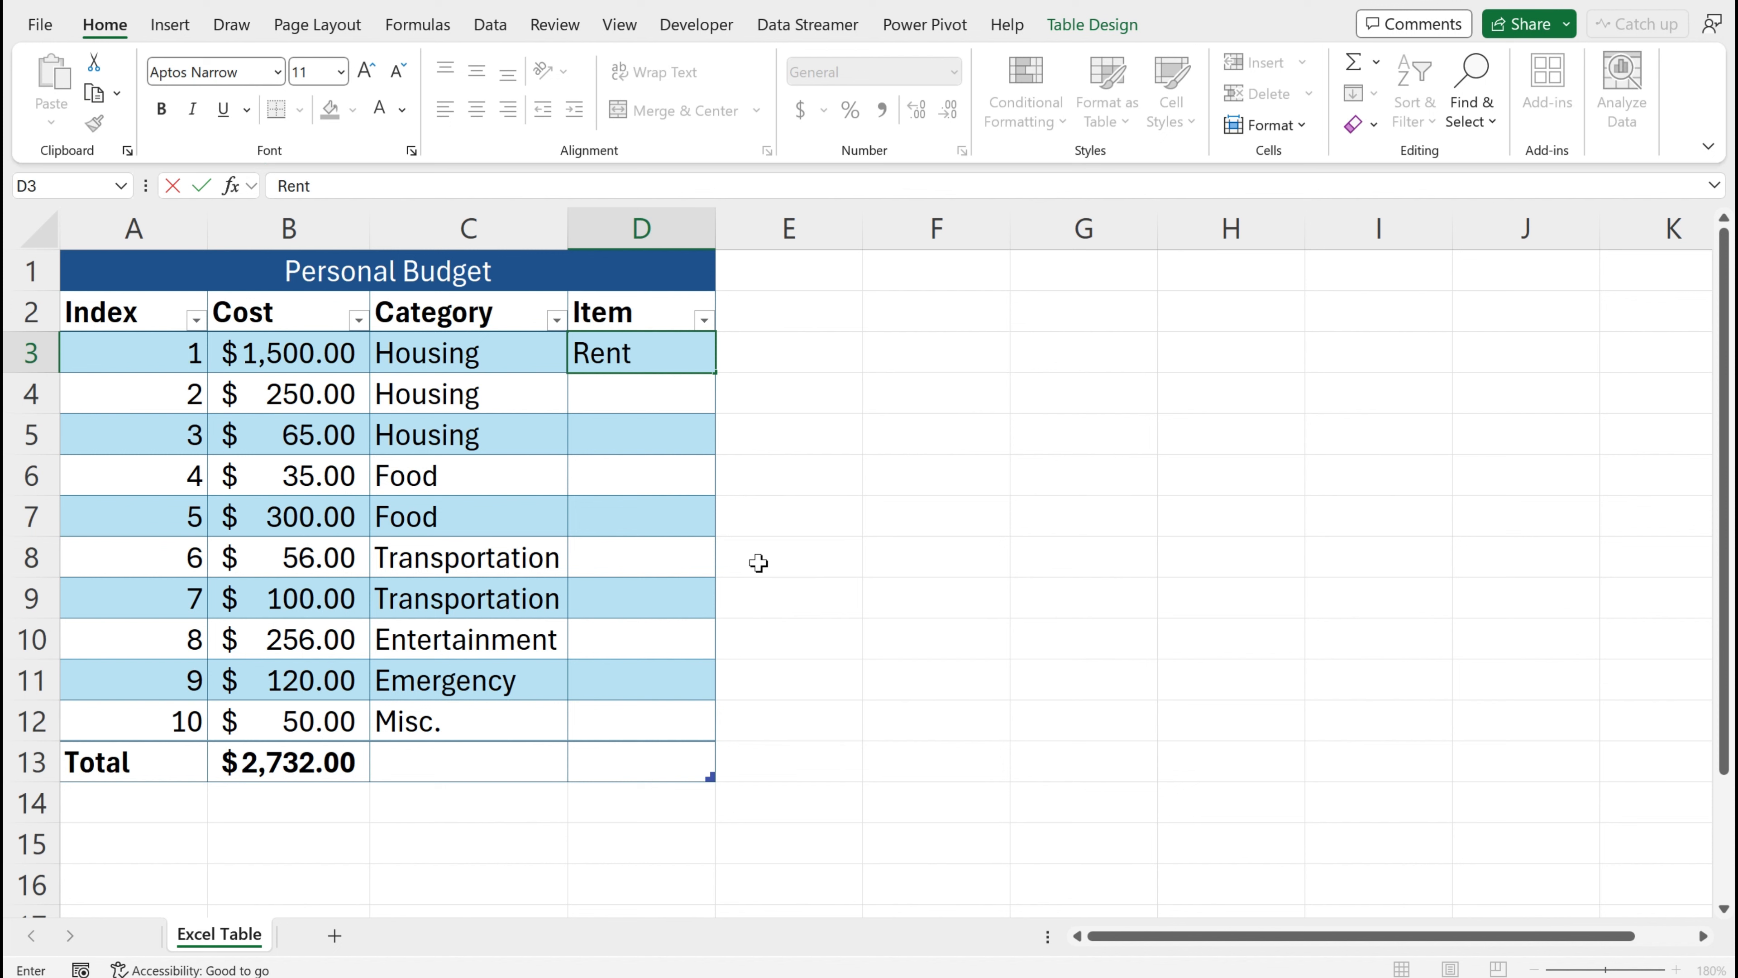
pyautogui.press('Return')
pyautogui.write('Elect')
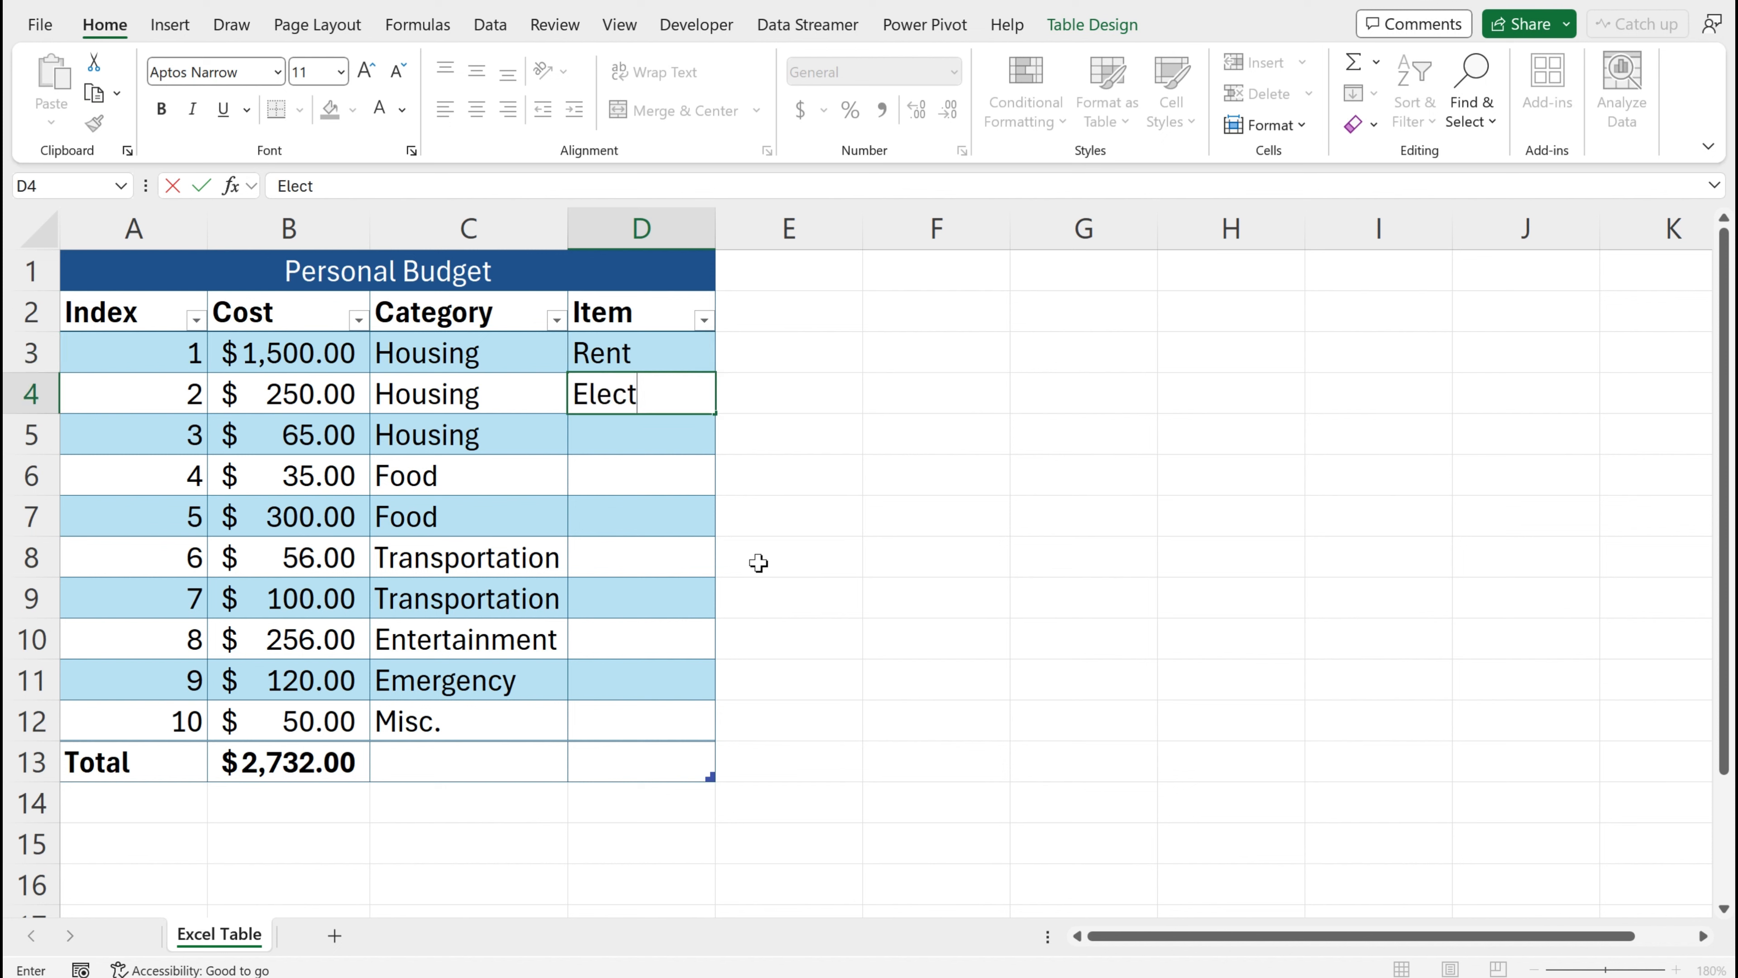
pyautogui.write('ric')
pyautogui.press('Return')
pyautogui.write('Water')
pyautogui.press('Return')
pyautogui.write('Snacks')
pyautogui.press('Return')
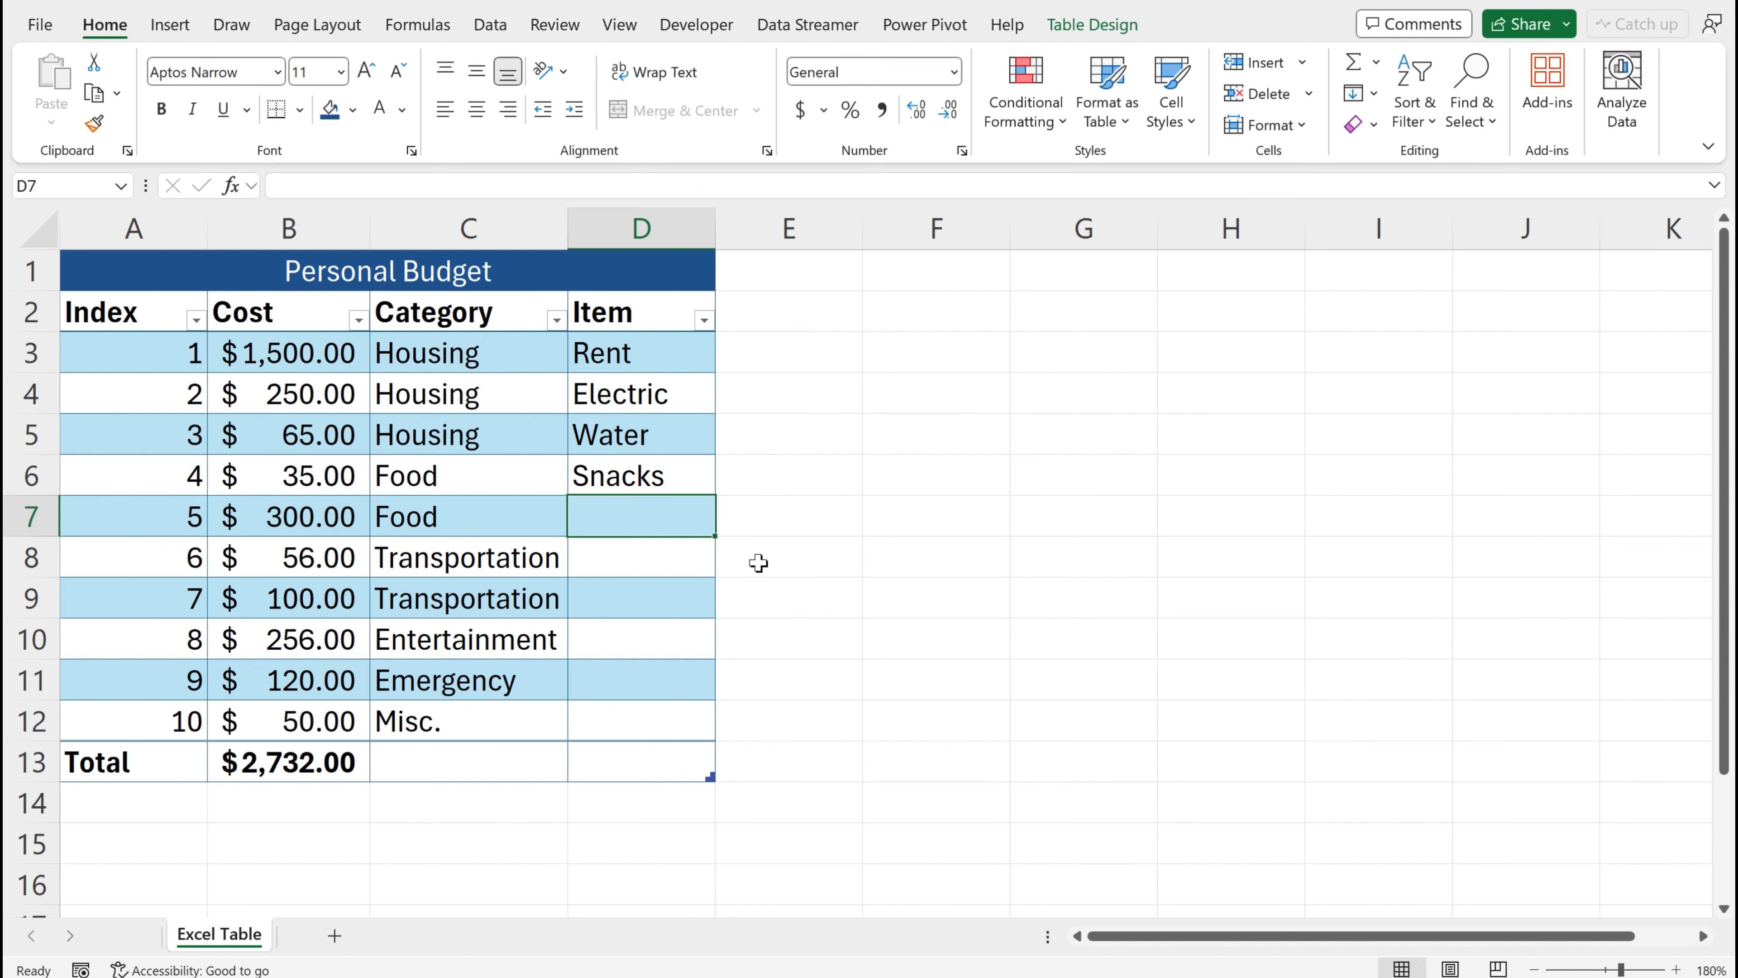
pyautogui.write('General')
pyautogui.press('Return')
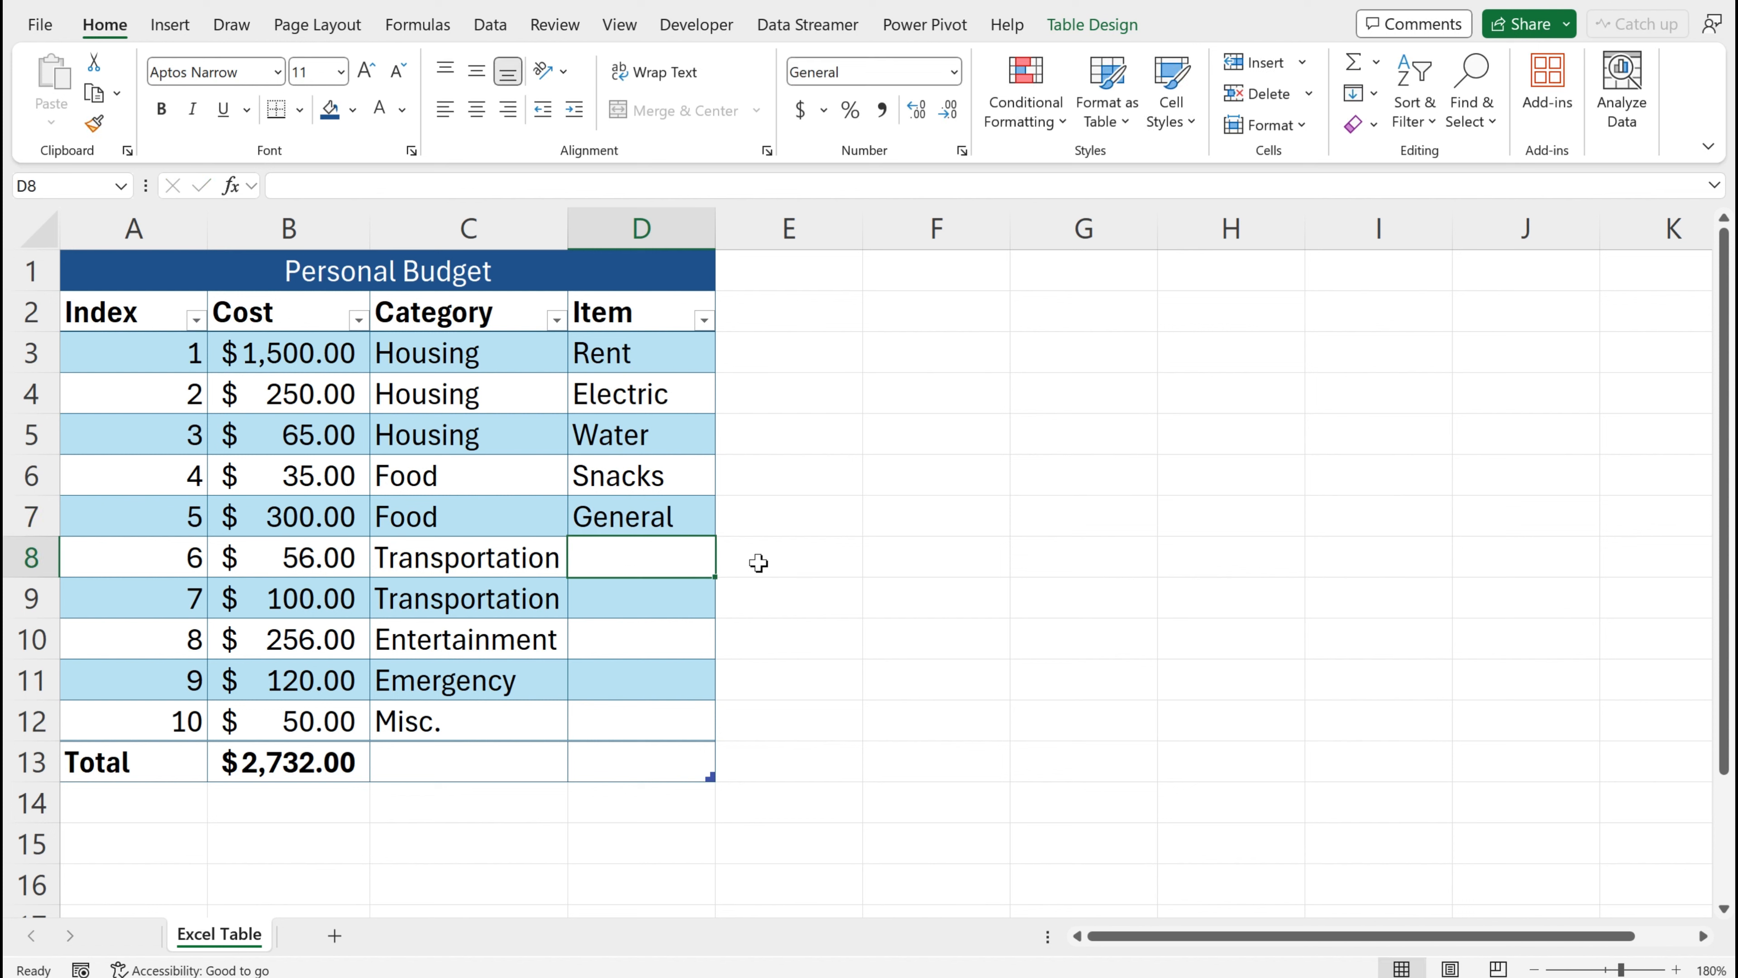
# Enter Insurance, Fuel, Fun, Savings and Buffer in the remaining Item rows
pyautogui.write('Insura')
pyautogui.write('nce')
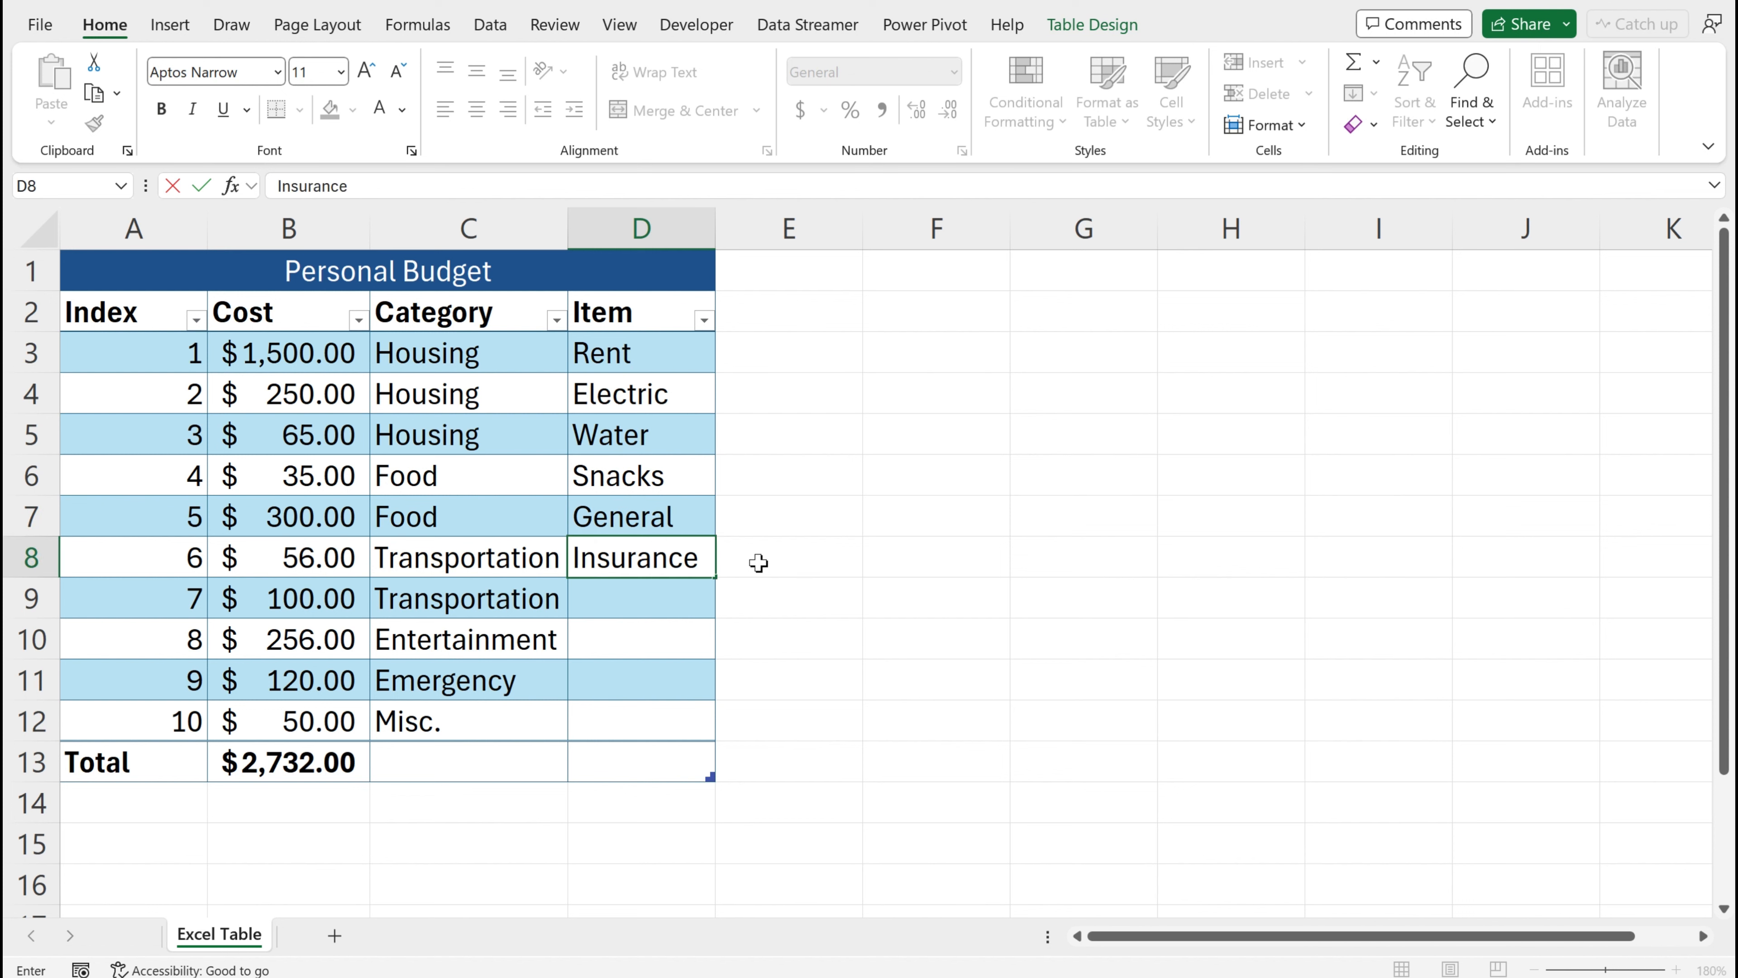
pyautogui.press('Return')
pyautogui.write('Fuel')
pyautogui.press('Return')
pyautogui.write('Fun')
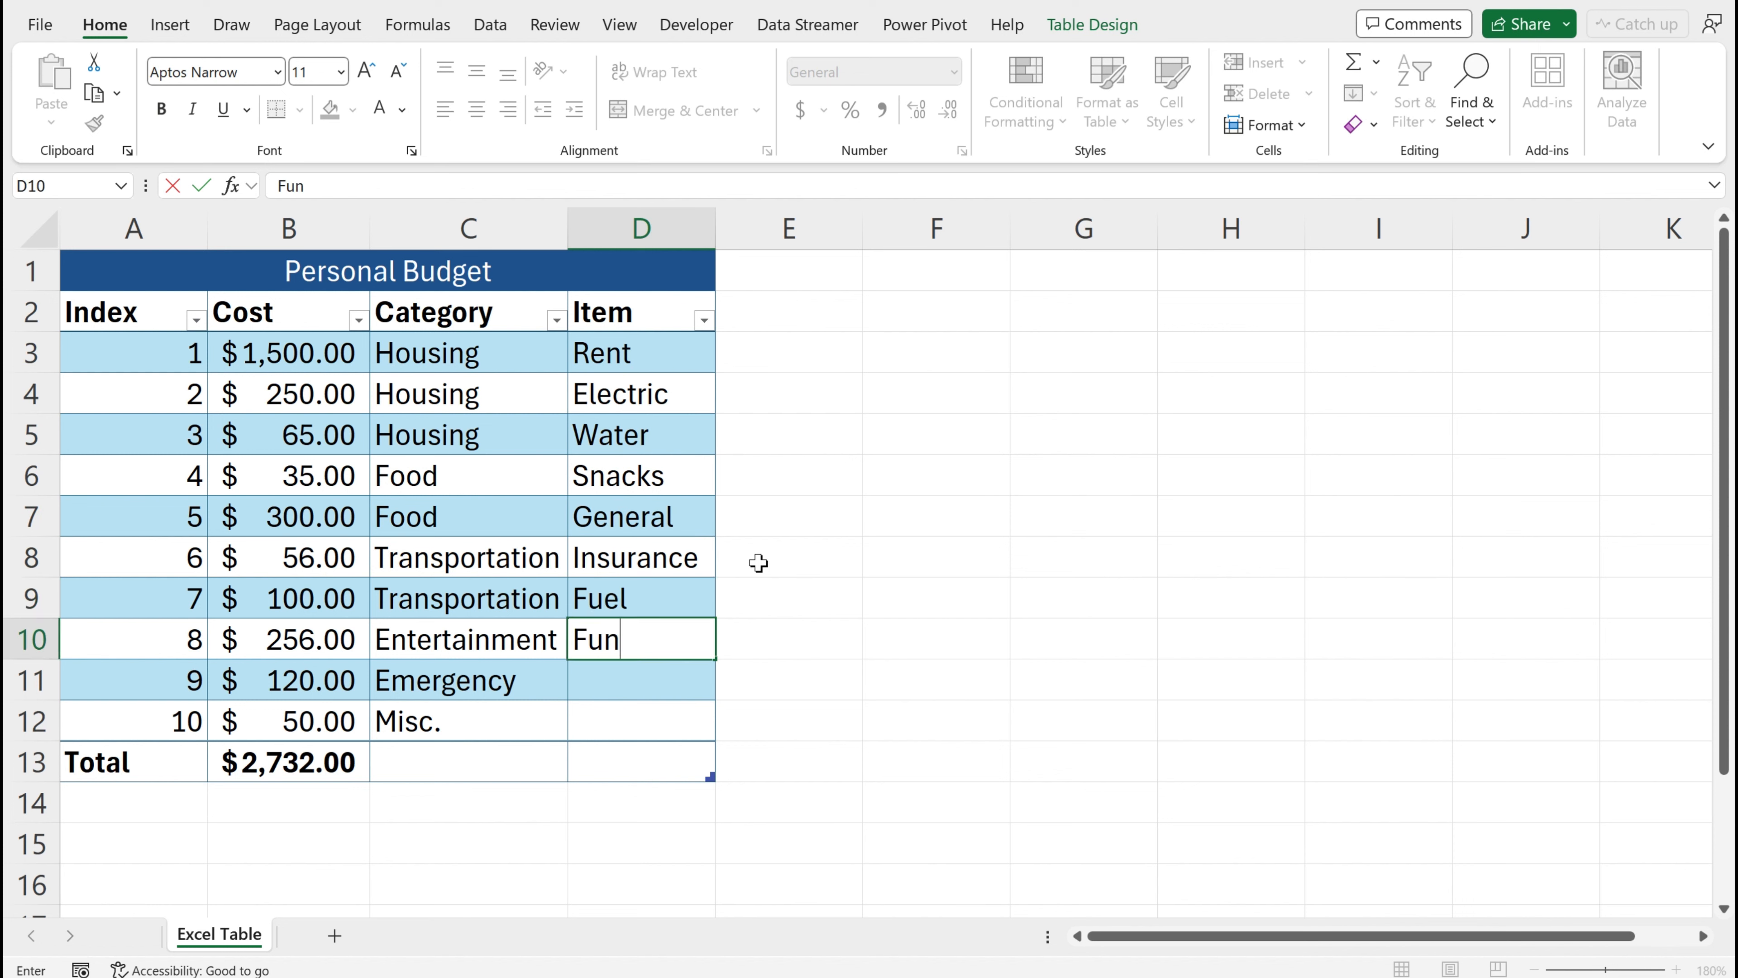
pyautogui.press('Return')
pyautogui.write('Savings')
pyautogui.press('Return')
pyautogui.write('Bu')
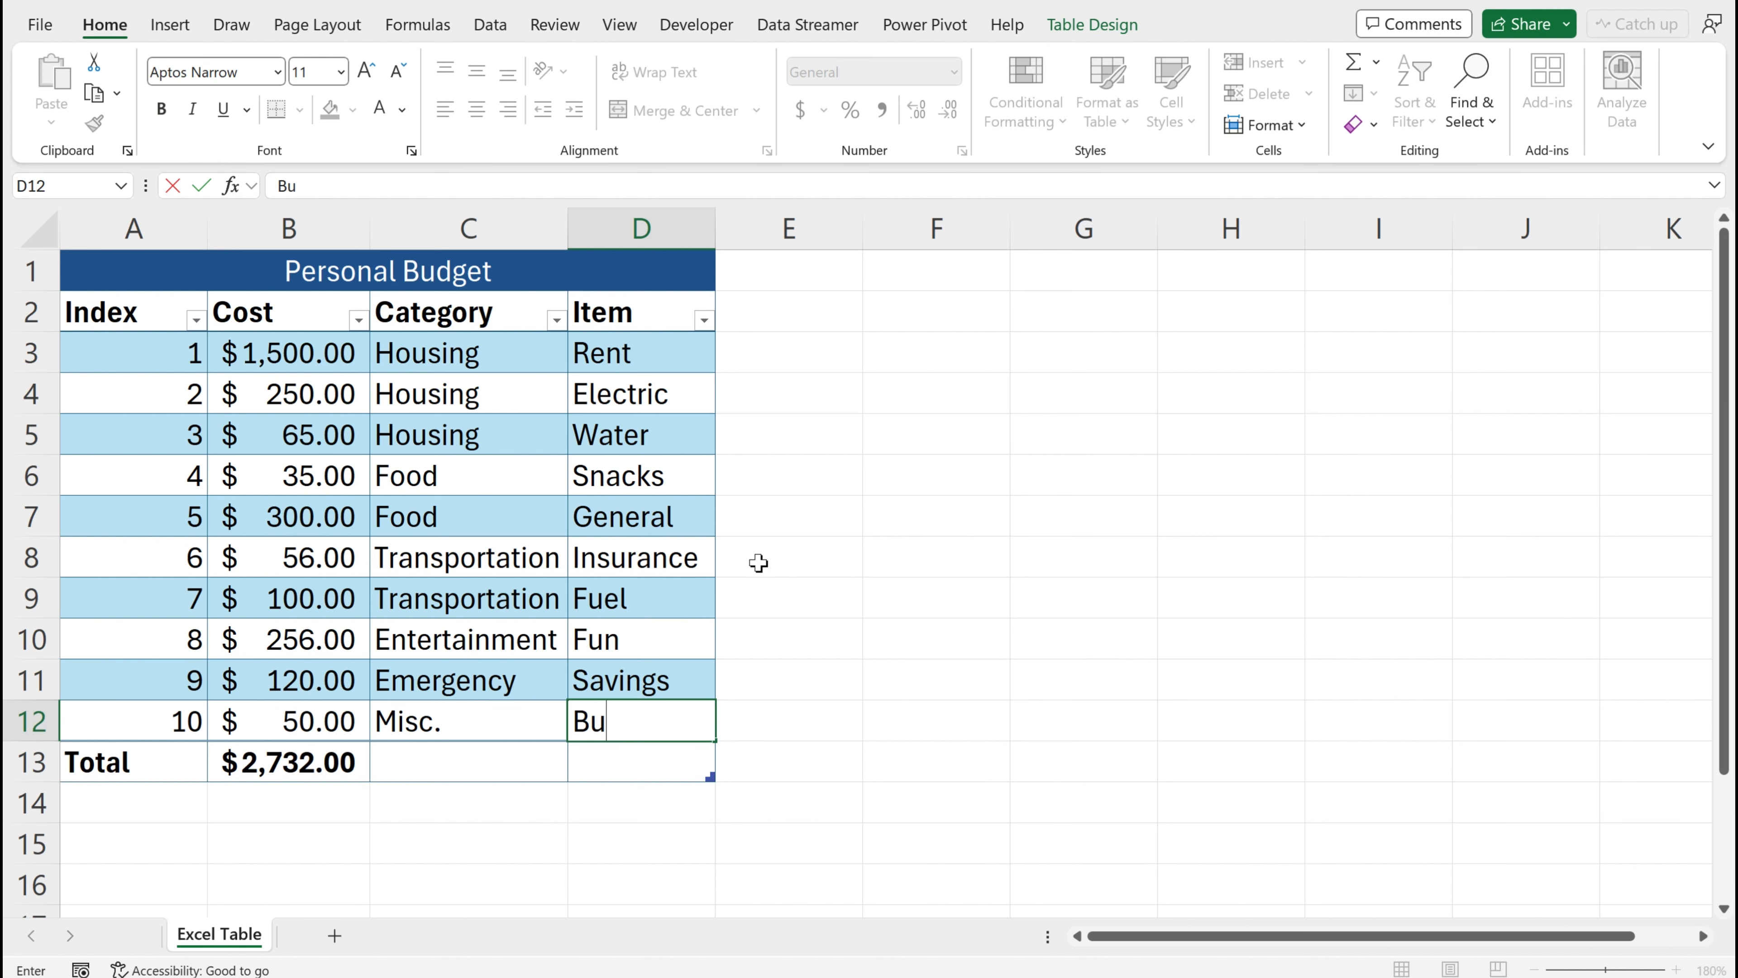
pyautogui.write('ffer')
pyautogui.press('Return')
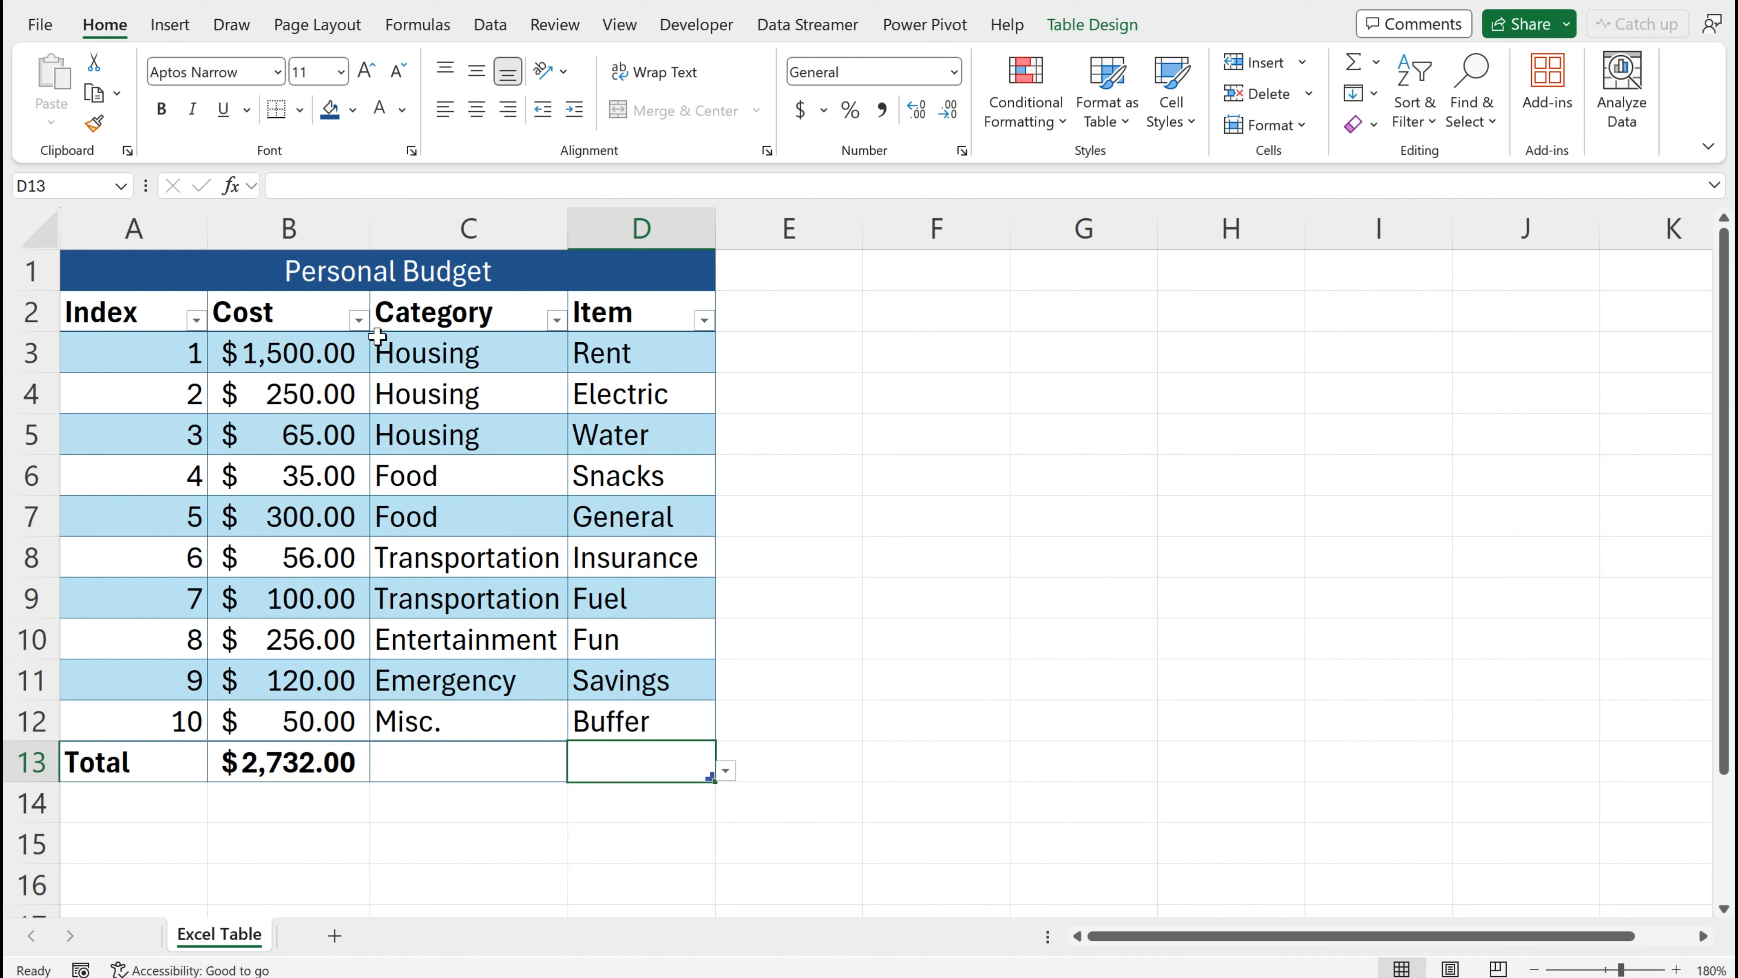
# Sort the table by Cost from largest to smallest
pyautogui.click(360, 321)
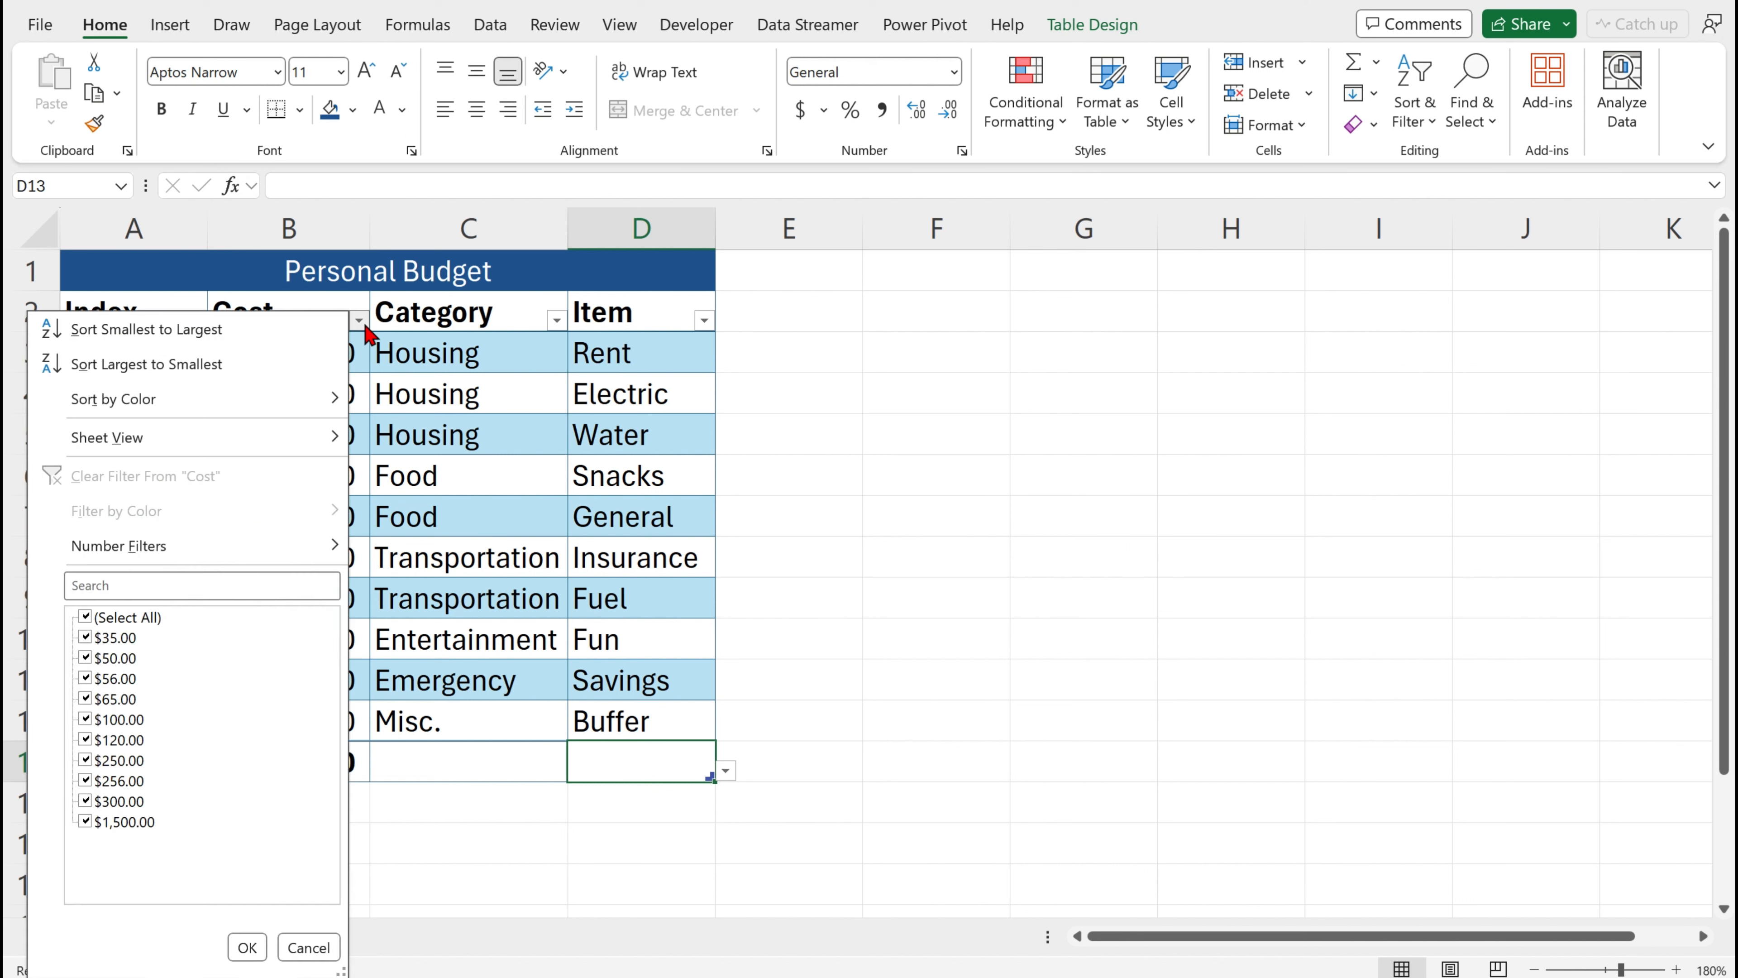
pyautogui.click(225, 364)
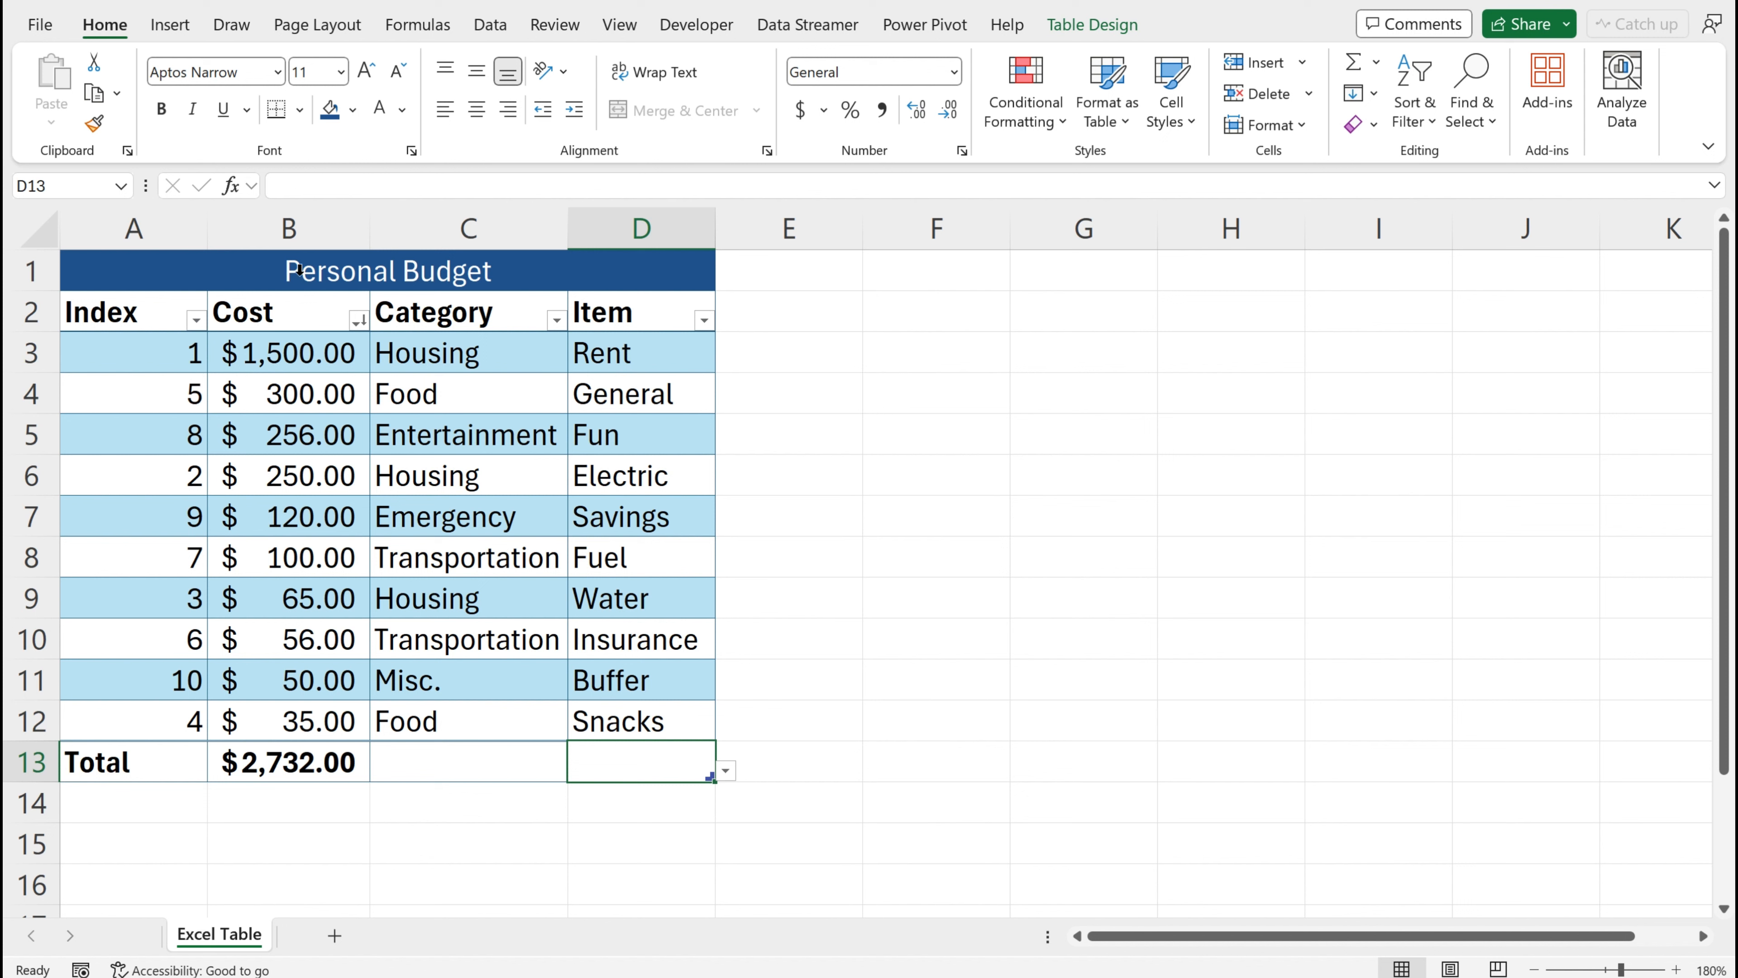
pyautogui.click(417, 443)
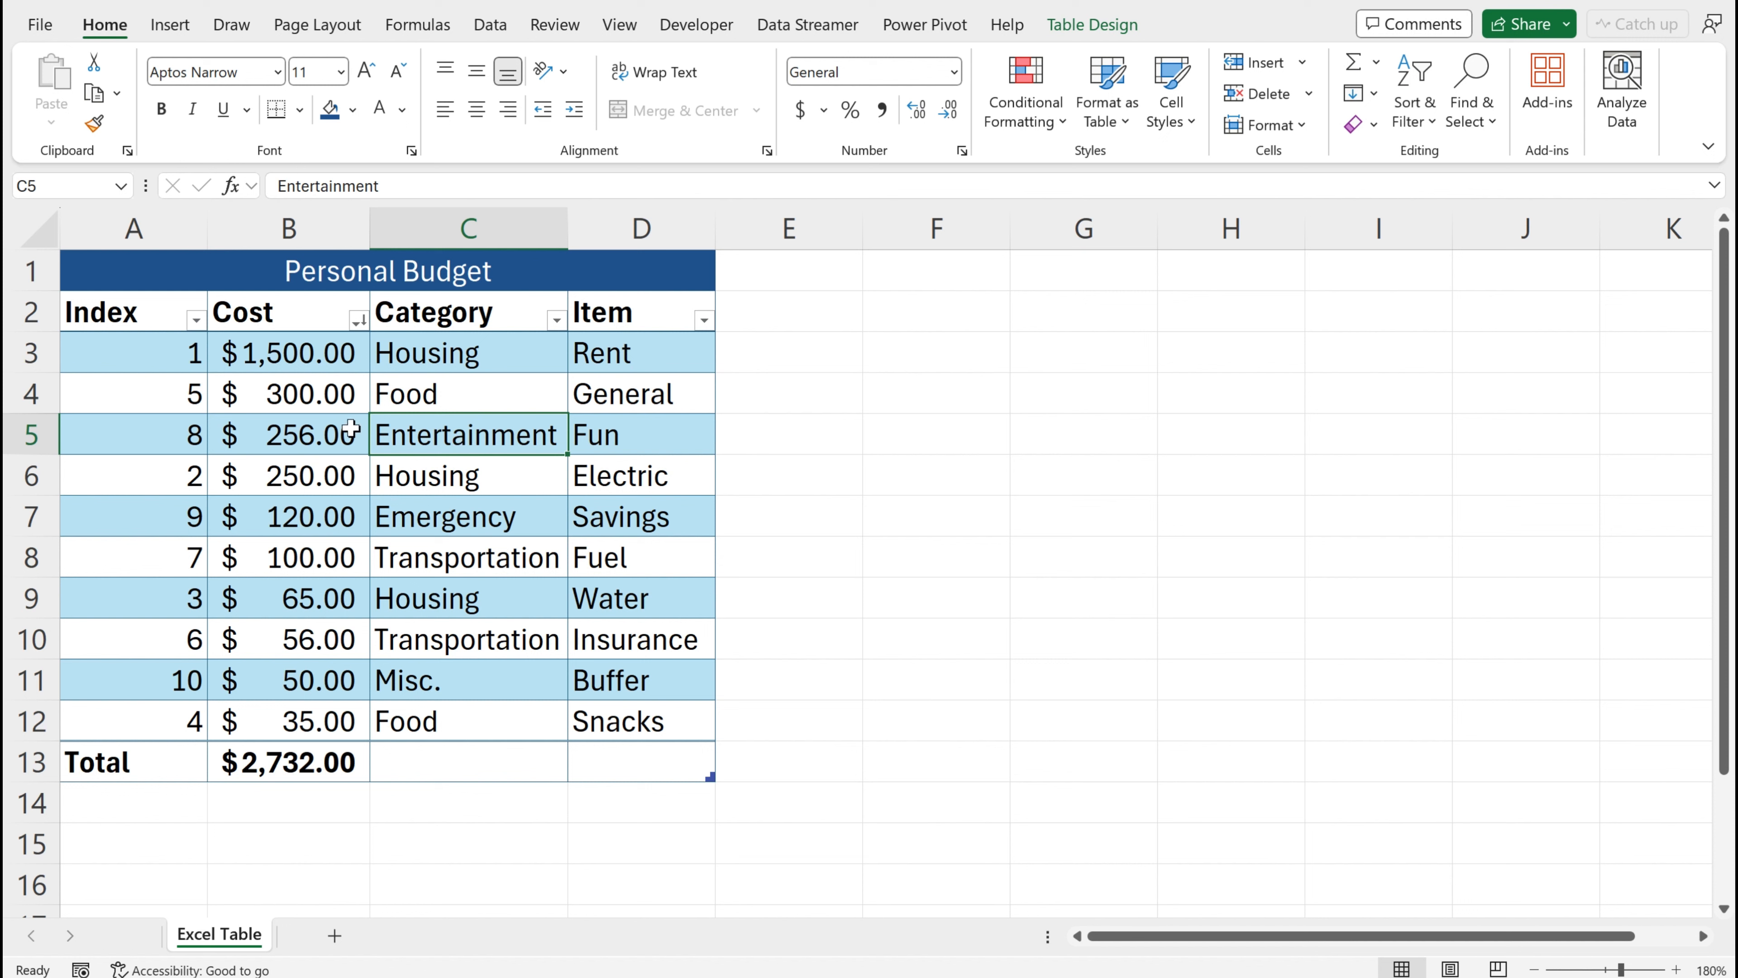
# Sort the table by Index from smallest to largest
pyautogui.click(328, 358)
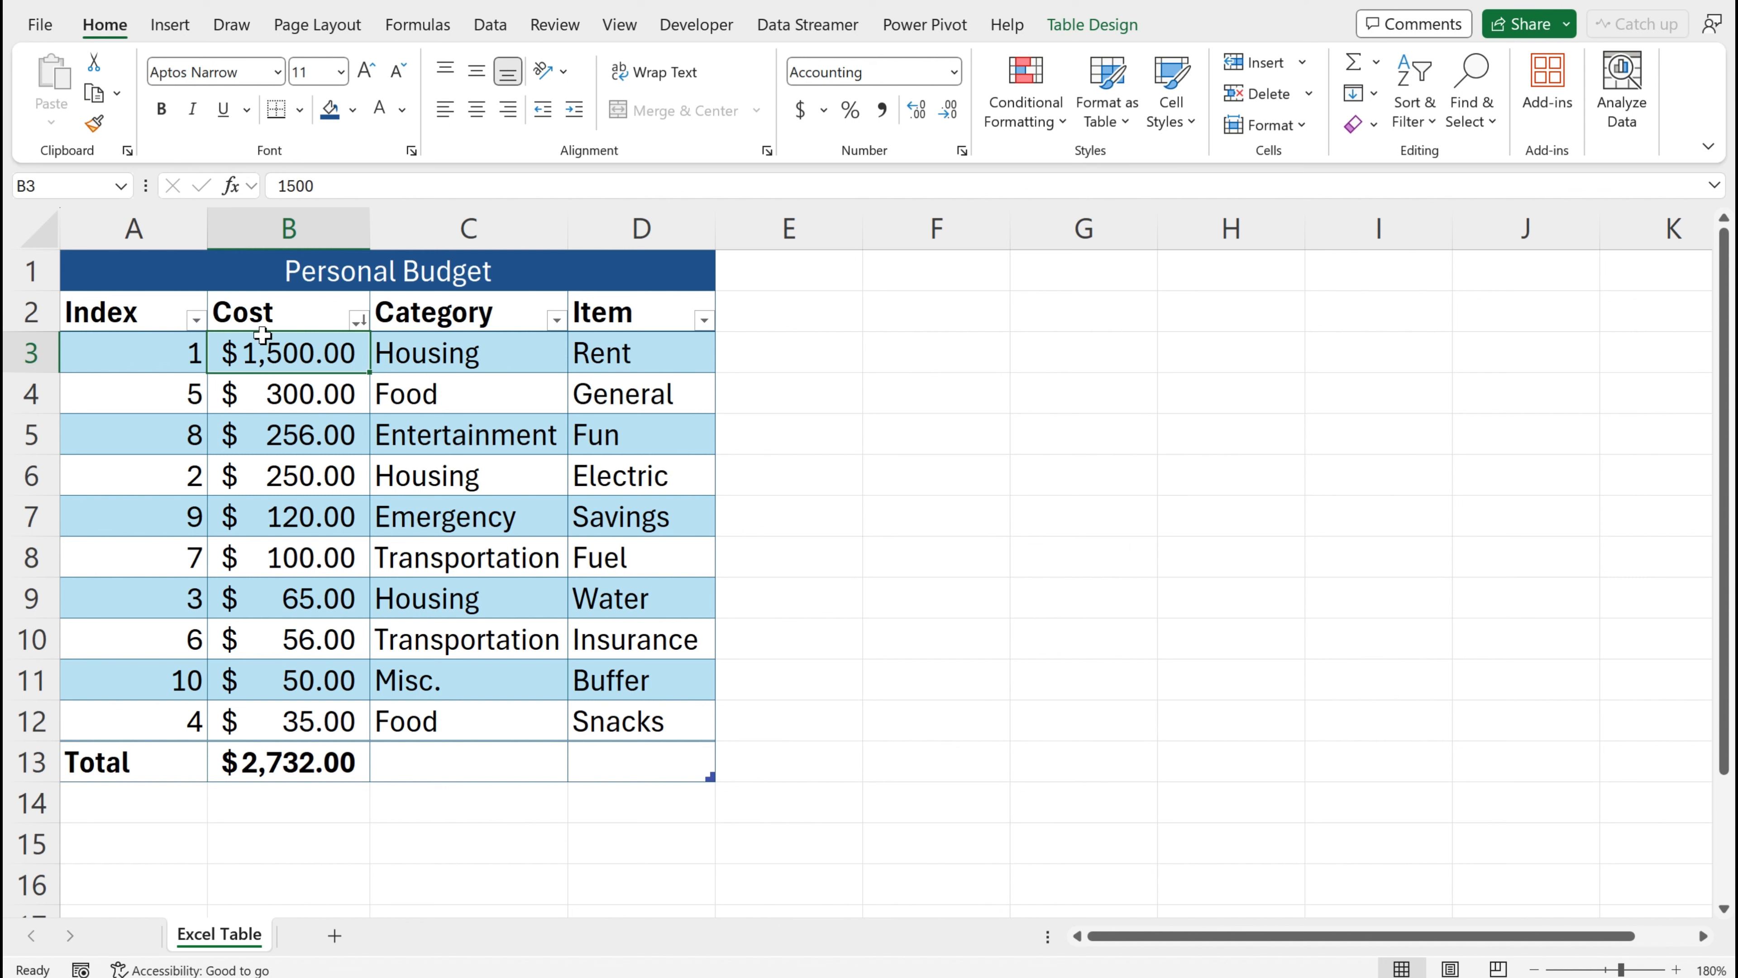
pyautogui.click(197, 319)
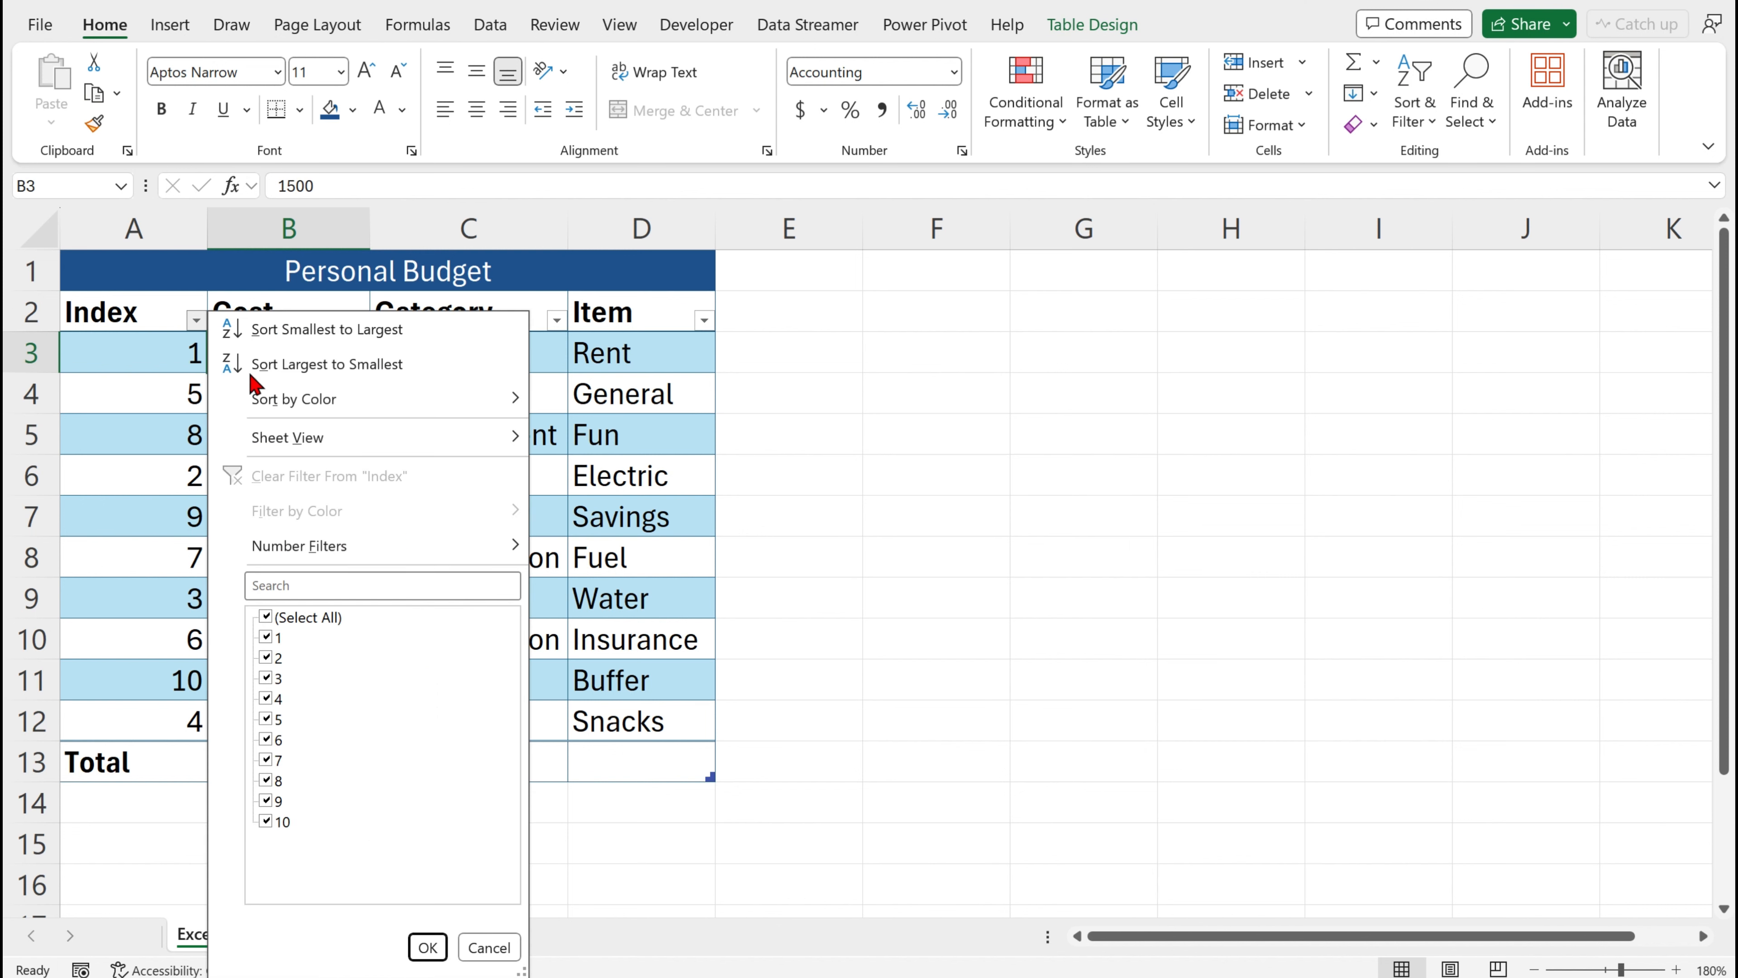
pyautogui.click(307, 329)
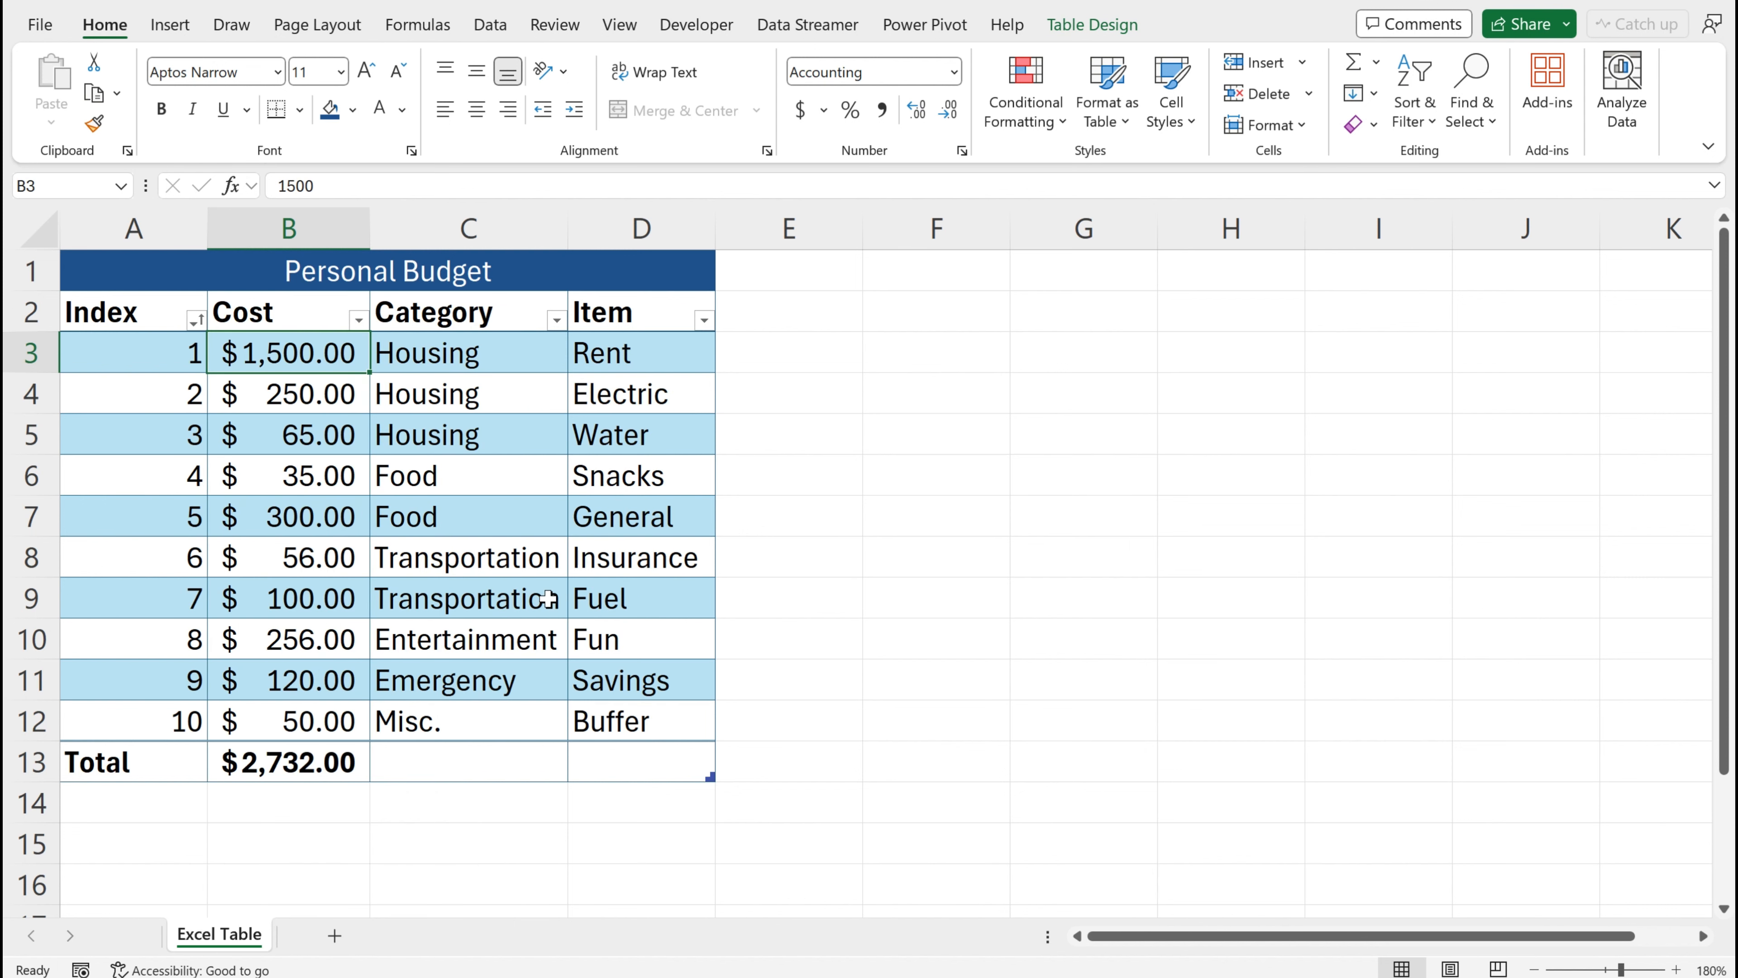